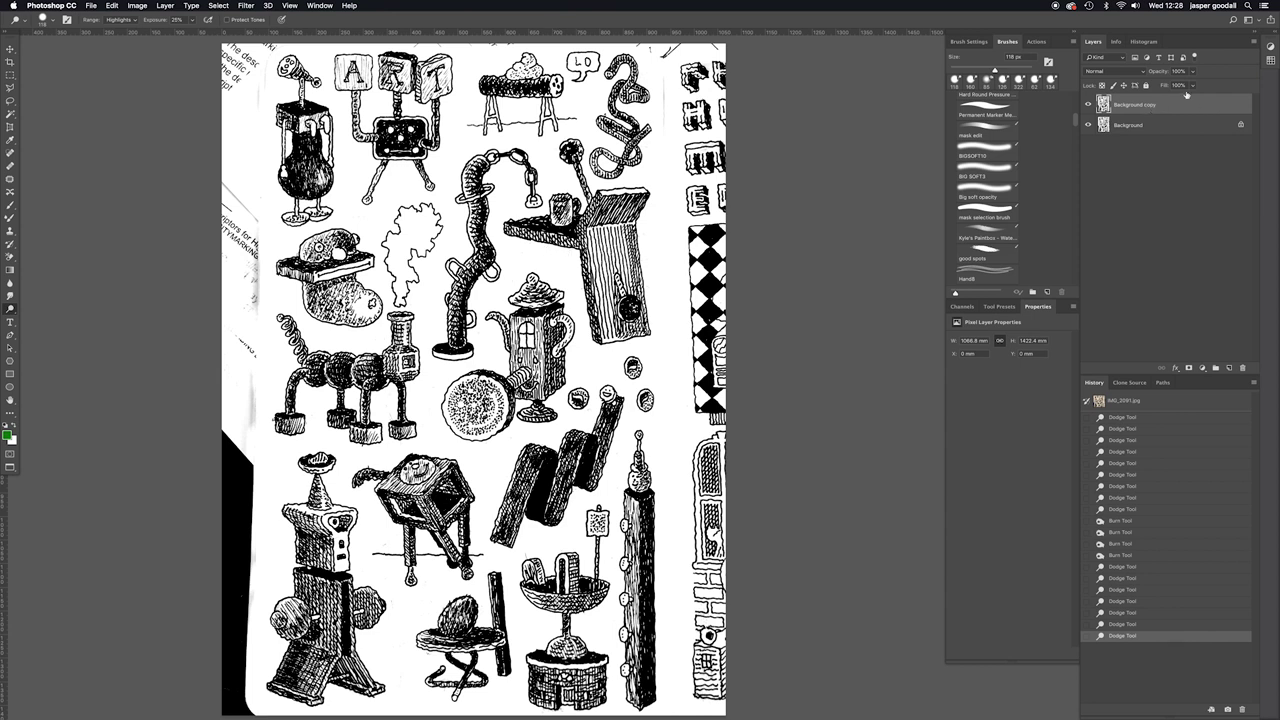
# Flatten the image from the Layers panel menu, merging the dodge and burn work into Background
pyautogui.click(1254, 42)
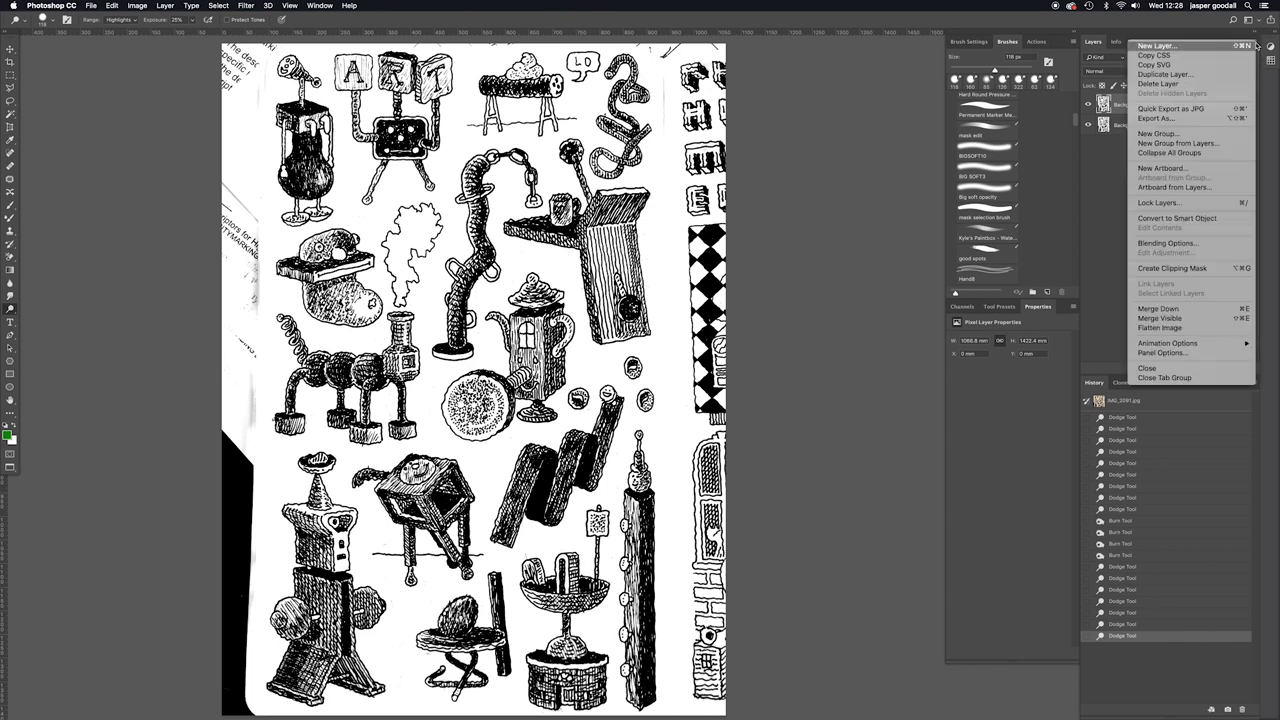
pyautogui.click(1160, 328)
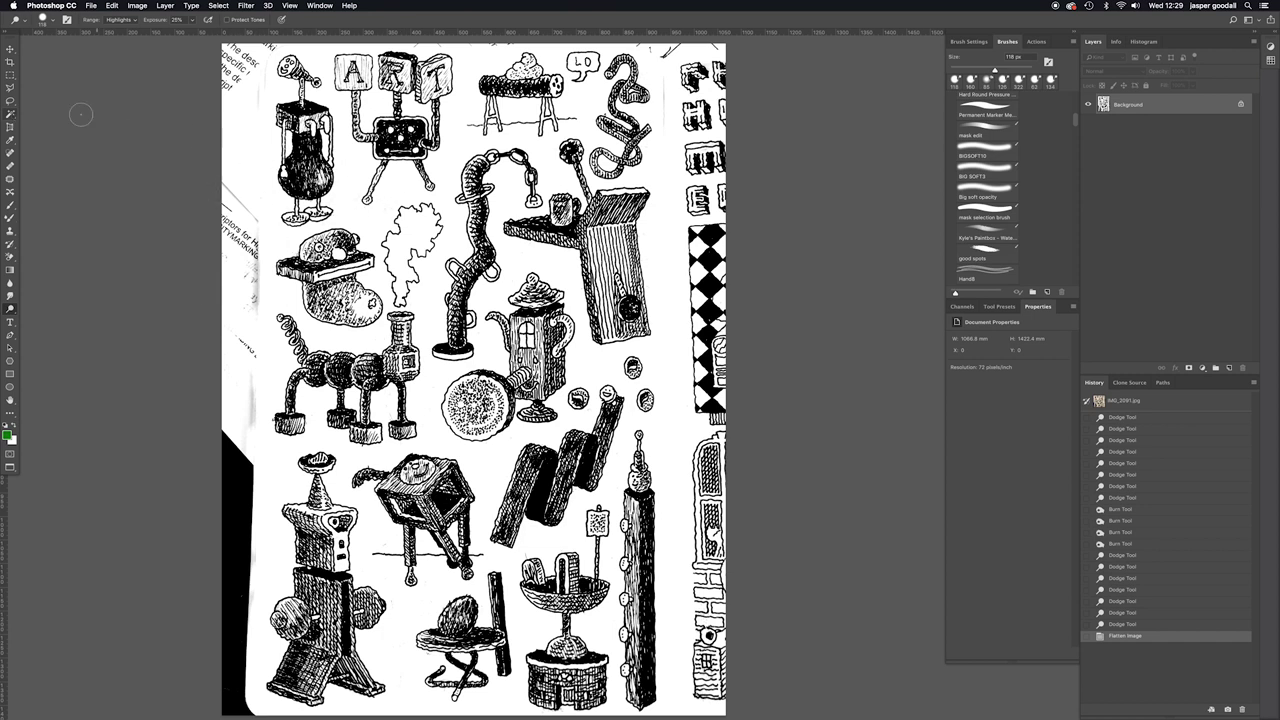
pyautogui.click(11, 114)
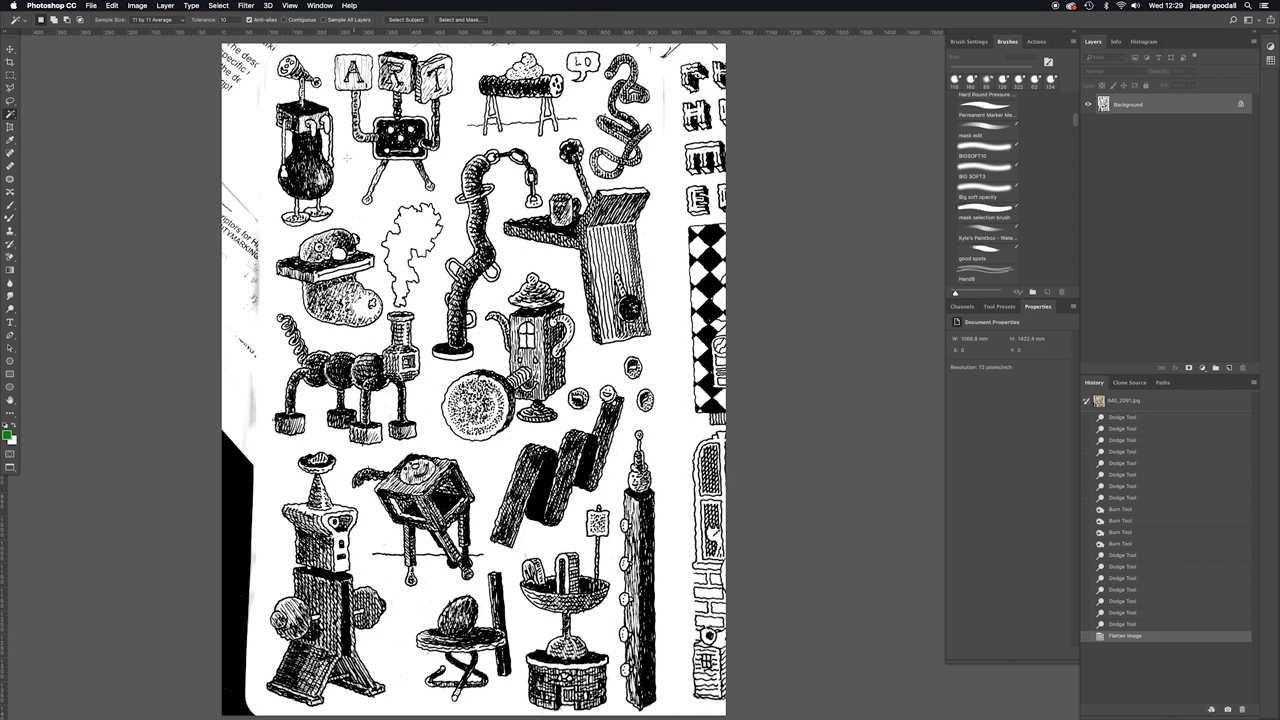
# Select the white paper with the Magic Wand, invert onto the ink lines, and copy them to Layer 1
pyautogui.click(398, 200)
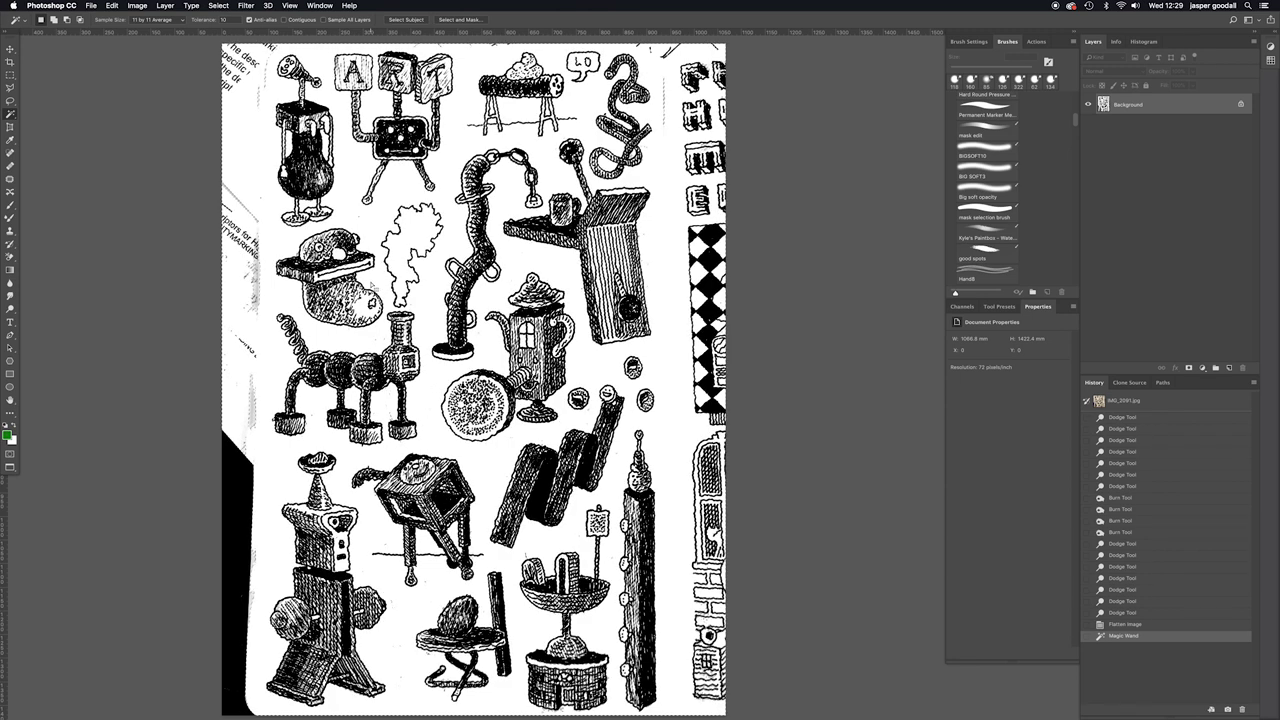
pyautogui.click(219, 6)
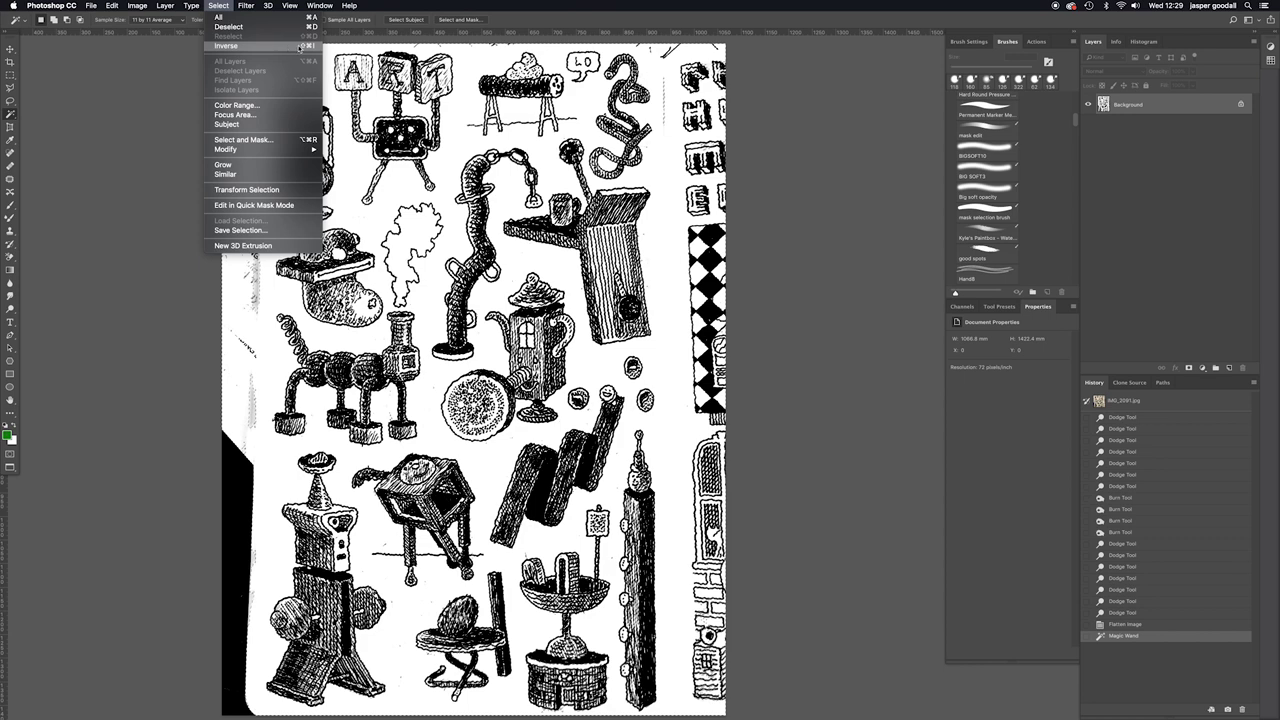
pyautogui.click(226, 46)
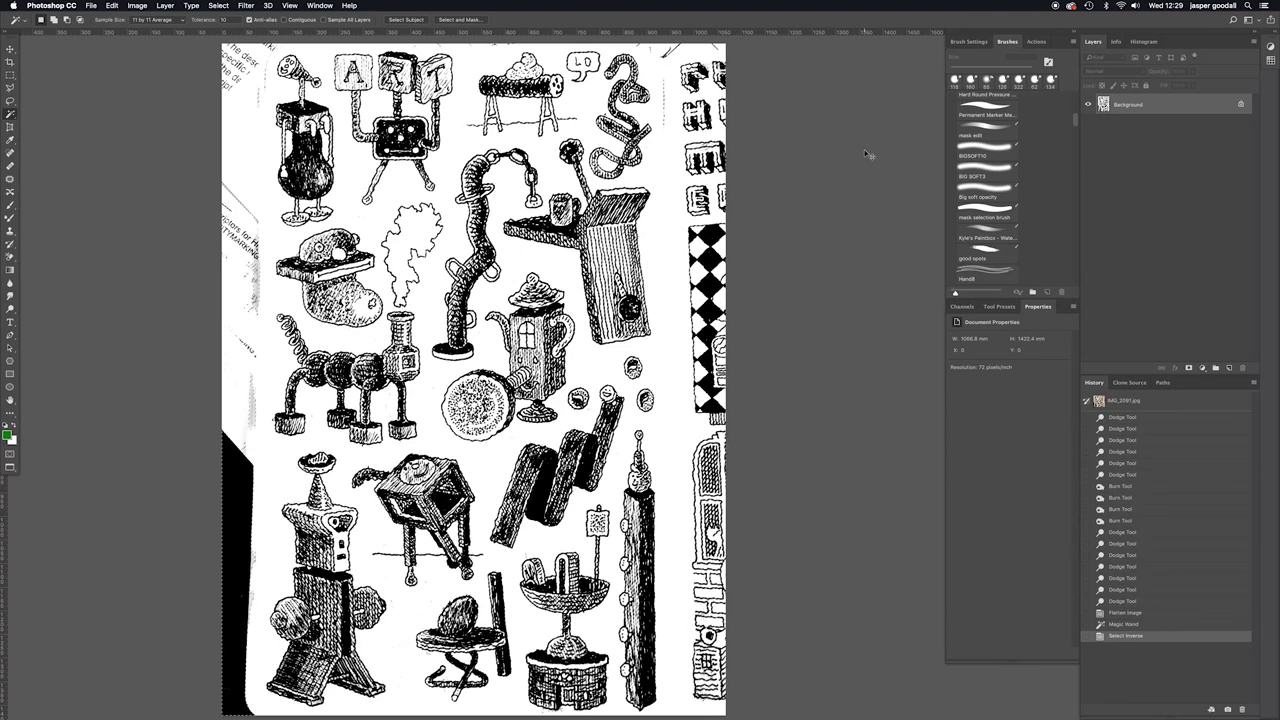
pyautogui.press('super+j')
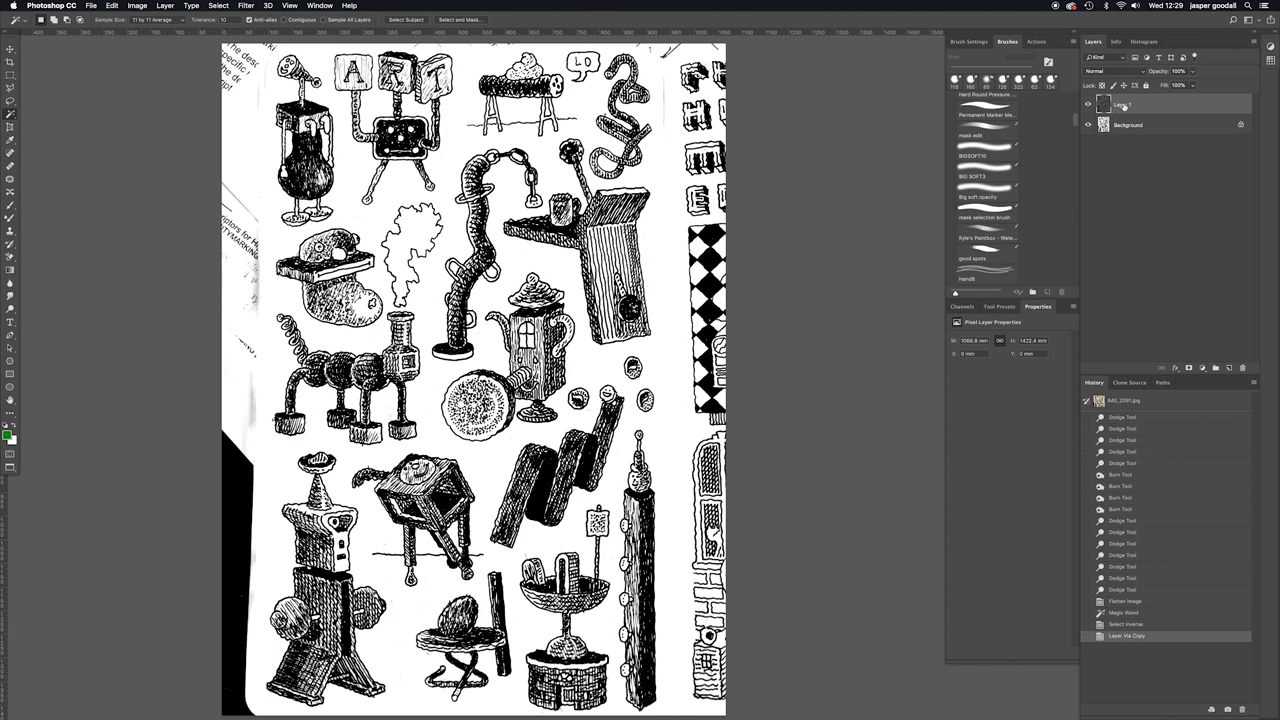
# Hide the Background layer and zoom in to inspect Layer 1's extracted teapot linework over transparency
pyautogui.click(1088, 125)
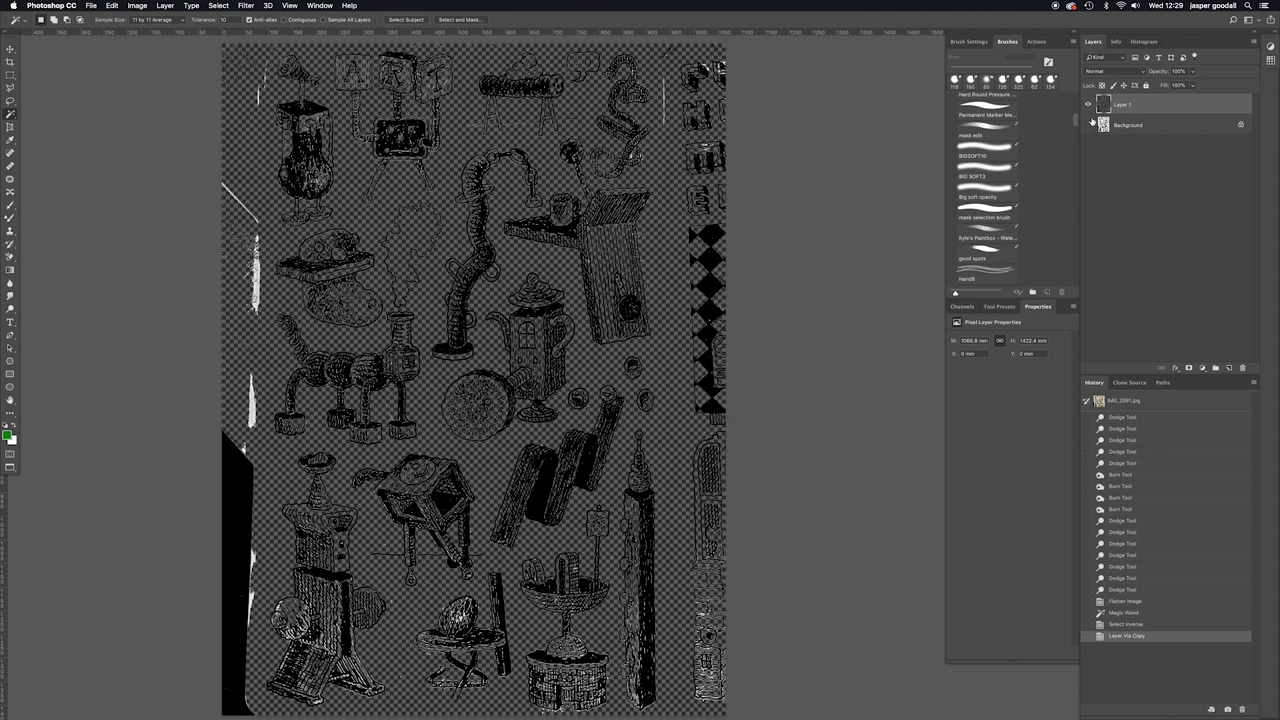
pyautogui.press('super+plus')
pyautogui.press('super+plus')
pyautogui.press('super+plus')
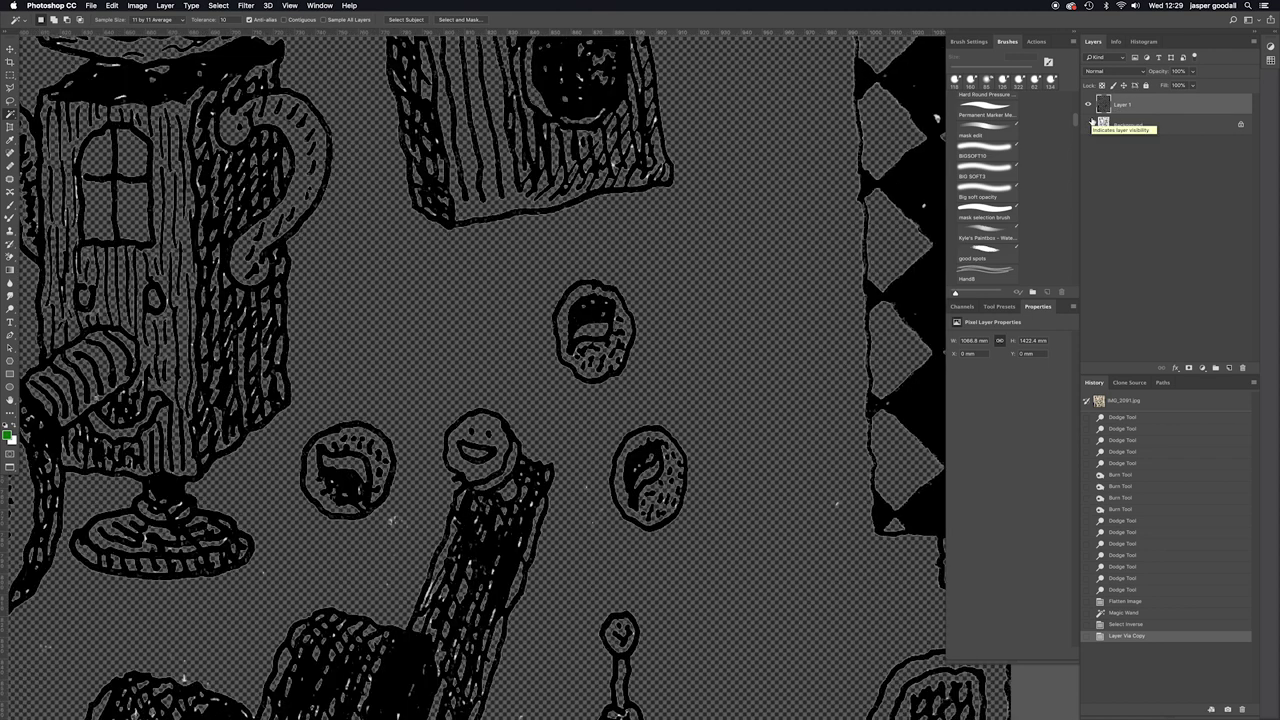
pyautogui.hscroll(-5, 528, 261)
pyautogui.scroll(5, 528, 261)
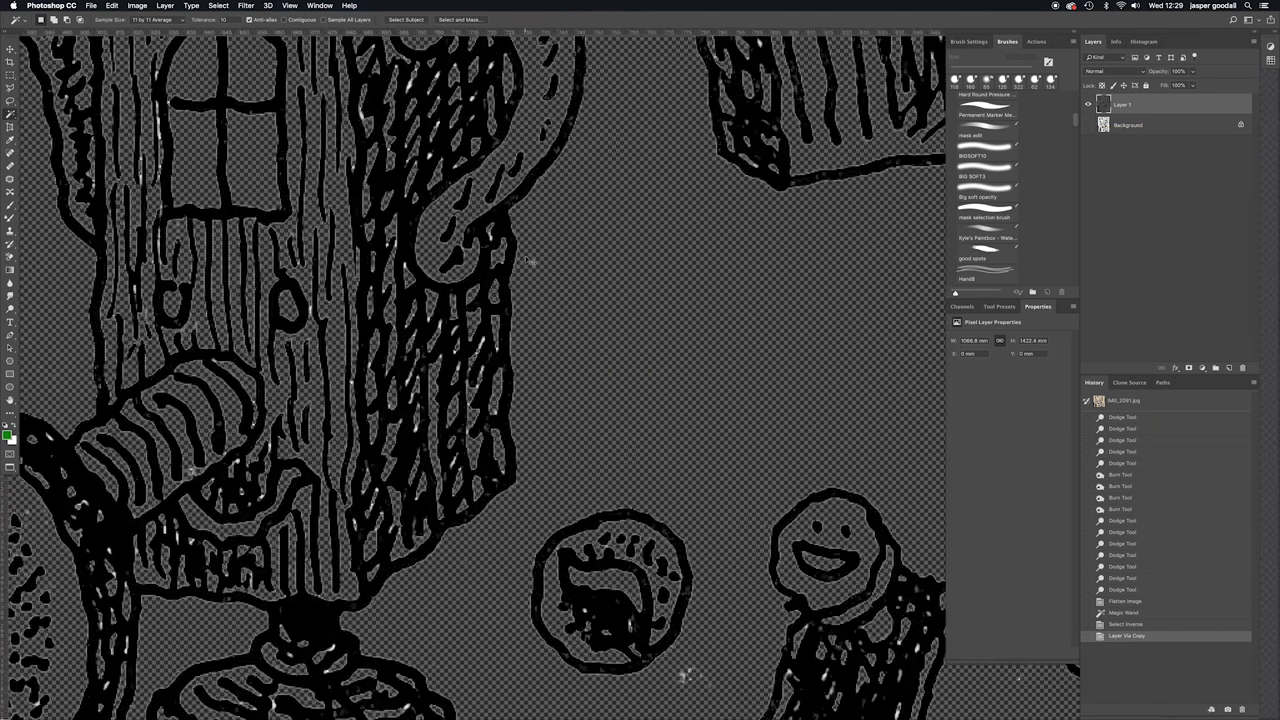
pyautogui.hscroll(-5, 419, 298)
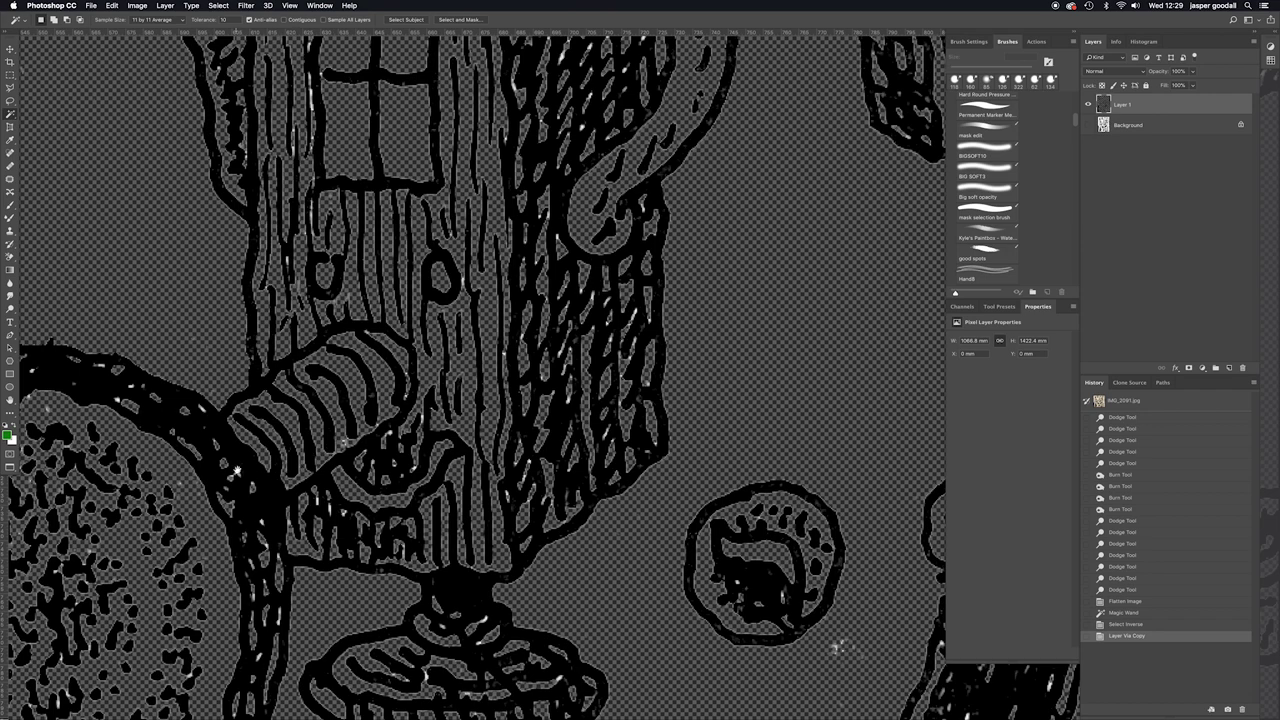
pyautogui.hscroll(-5, 238, 470)
pyautogui.scroll(-3, 238, 470)
pyautogui.scroll(-5, 435, 351)
pyautogui.hscroll(2, 572, 184)
pyautogui.scroll(-3, 572, 184)
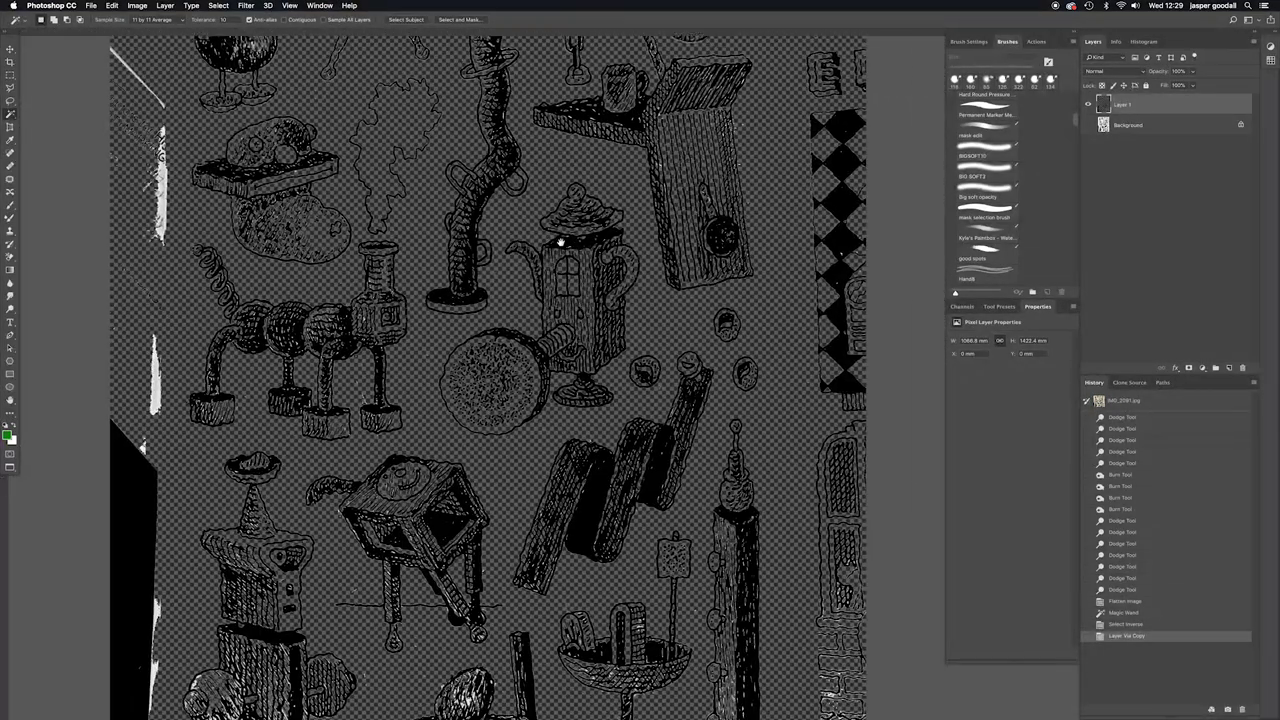
pyautogui.scroll(-5, 557, 266)
pyautogui.hscroll(-1, 557, 266)
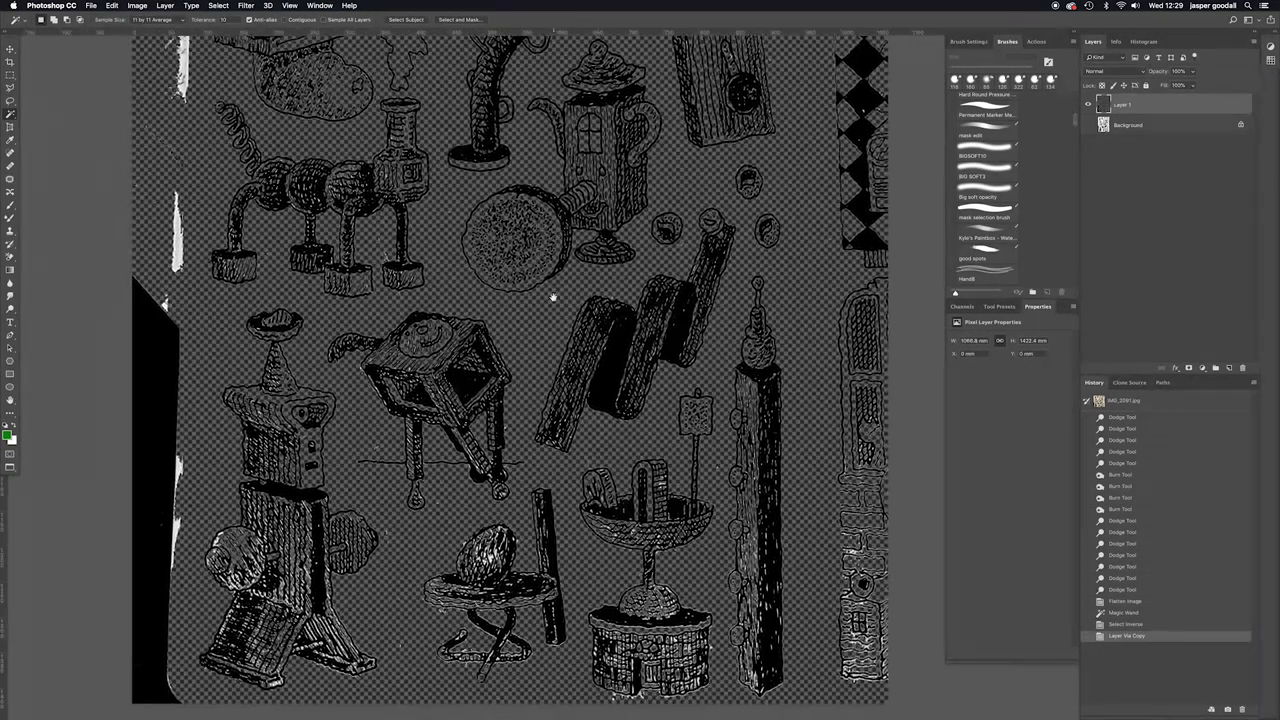
pyautogui.scroll(4, 555, 275)
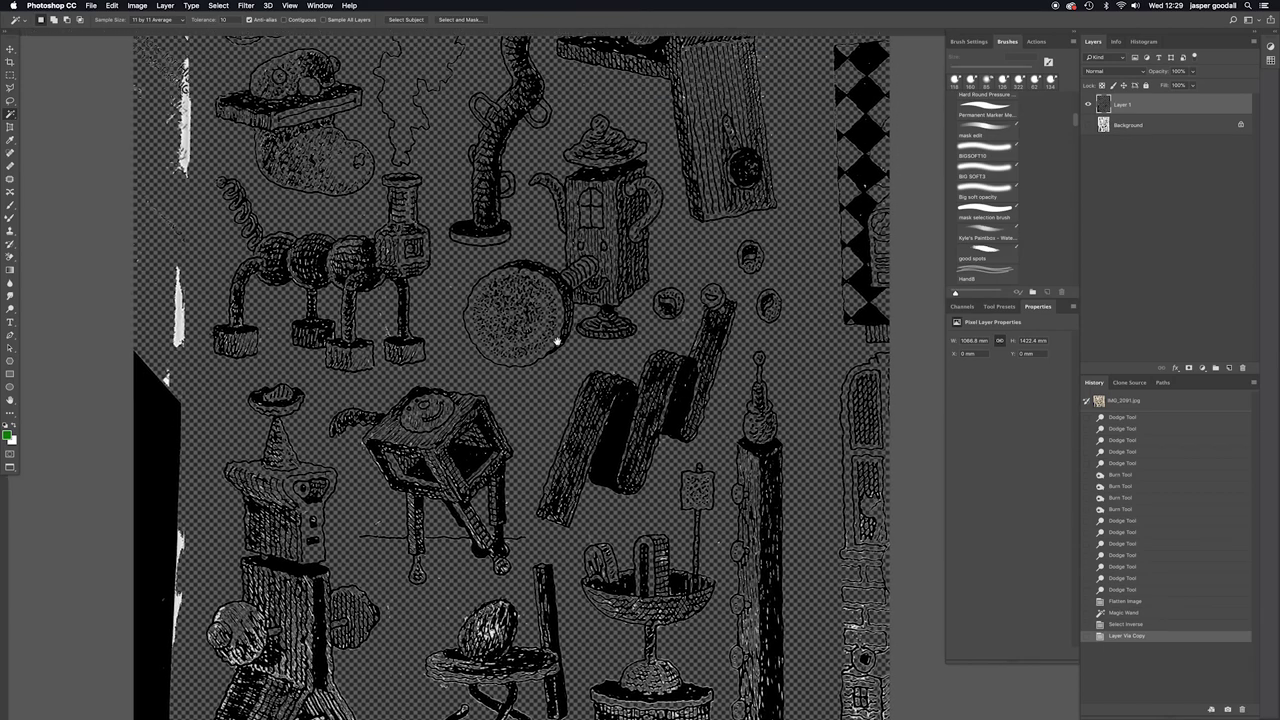
pyautogui.scroll(8, 543, 295)
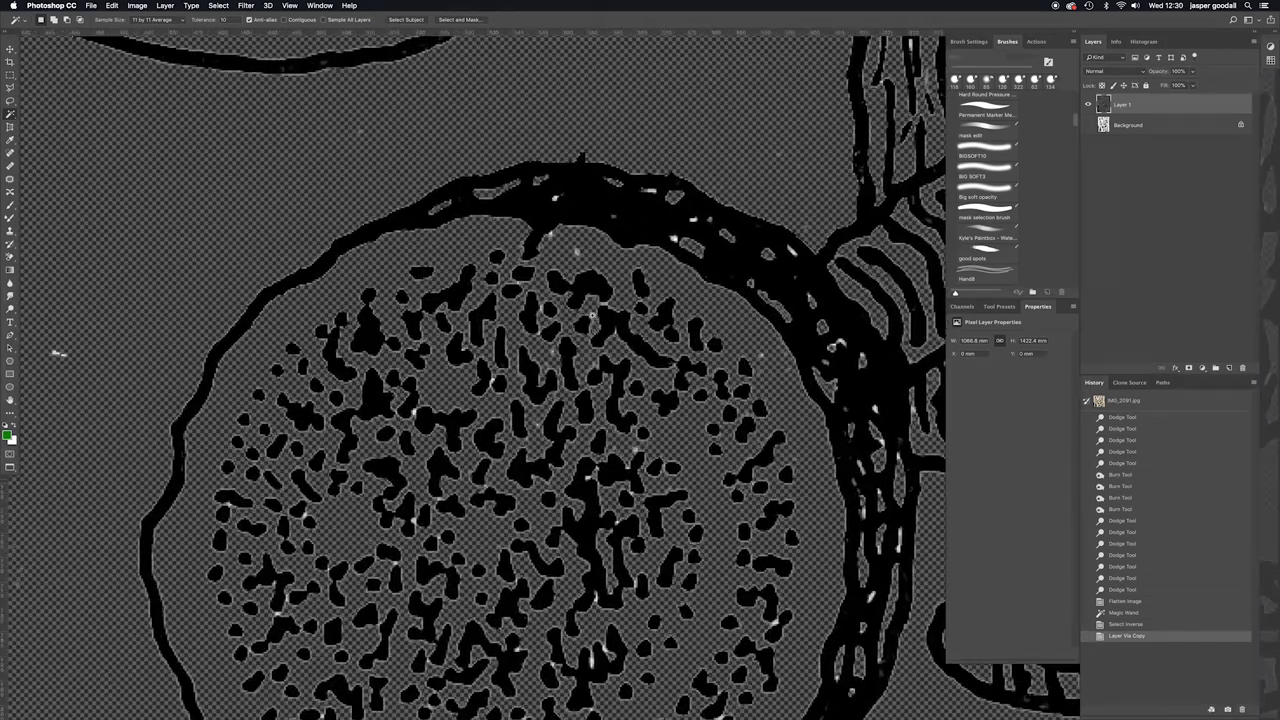
pyautogui.scroll(-10, 608, 335)
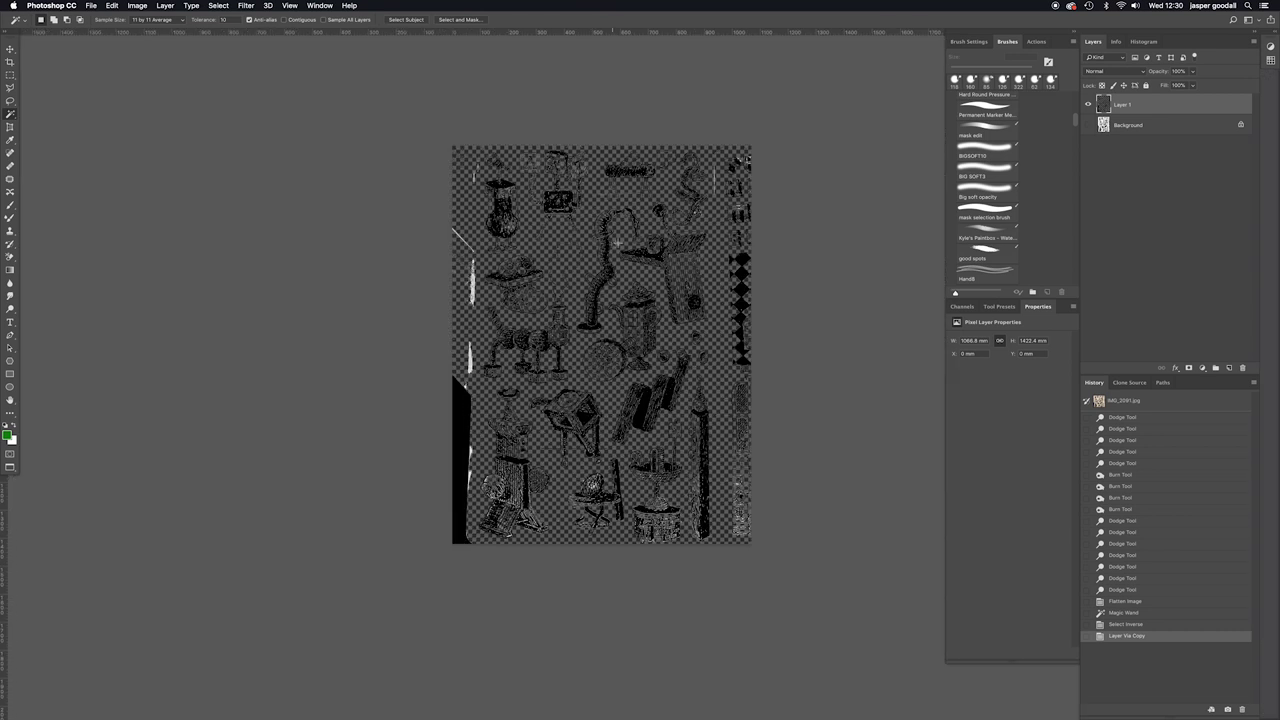
pyautogui.scroll(3, 481, 228)
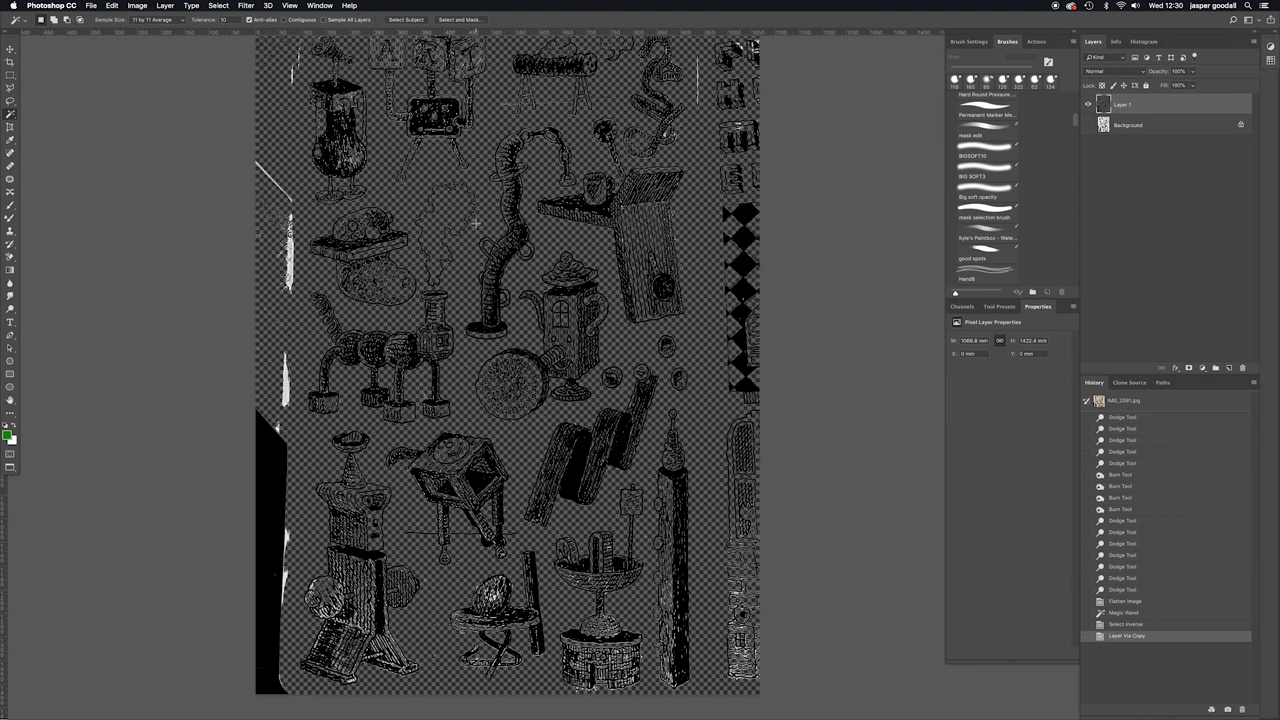
# Load Layer 1's linework as a selection, add a new layer, and set the foreground to bright magenta
pyautogui.keyDown('ctrl'); pyautogui.click(1105, 107); pyautogui.keyUp('ctrl')
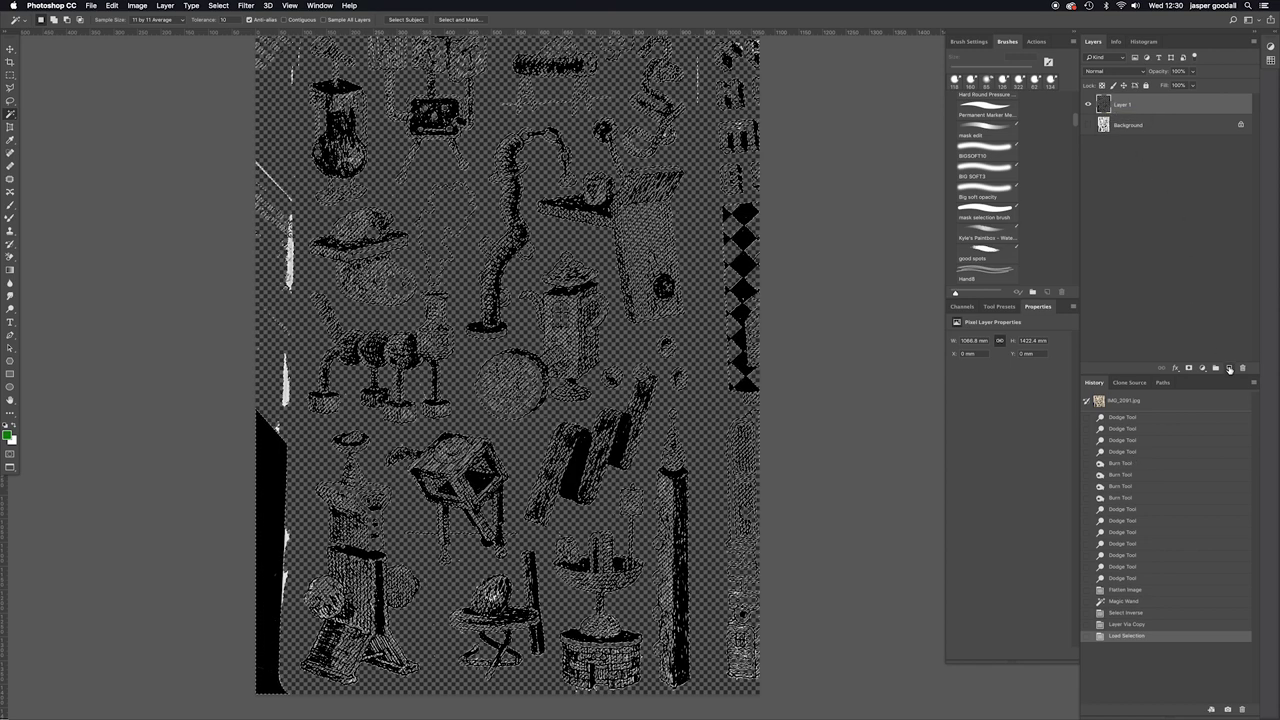
pyautogui.click(1229, 369)
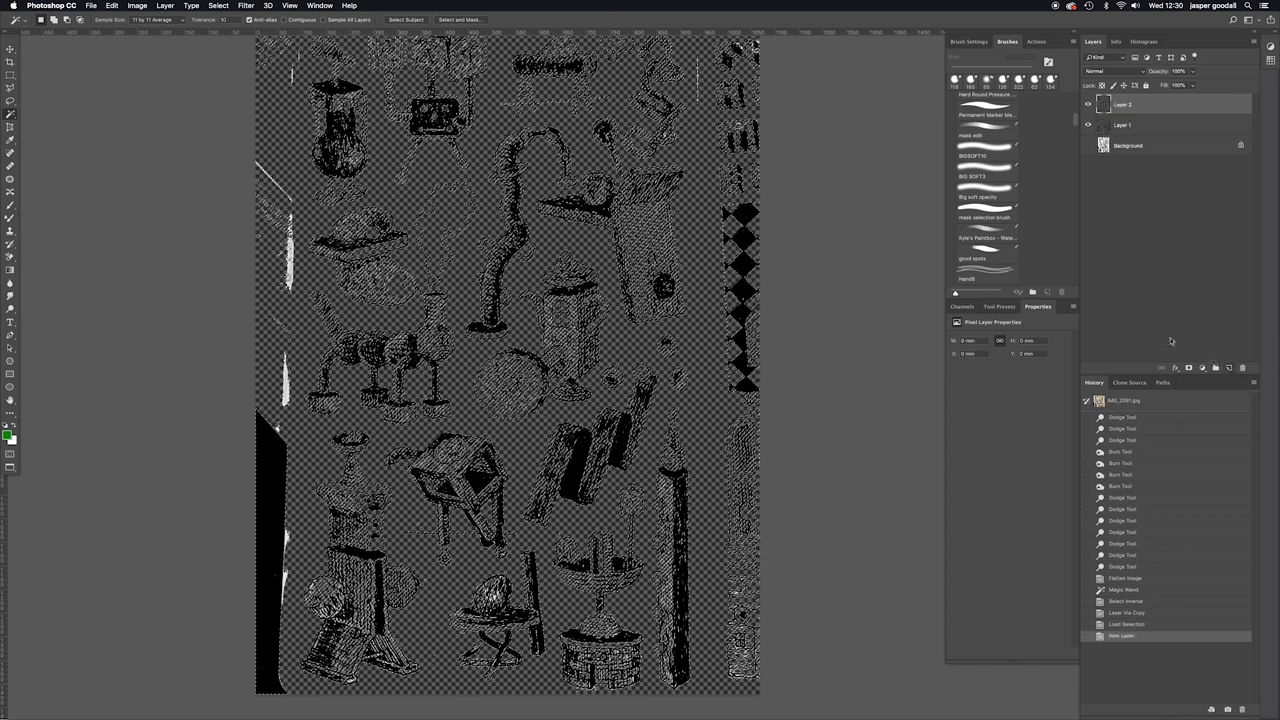
pyautogui.click(8, 434)
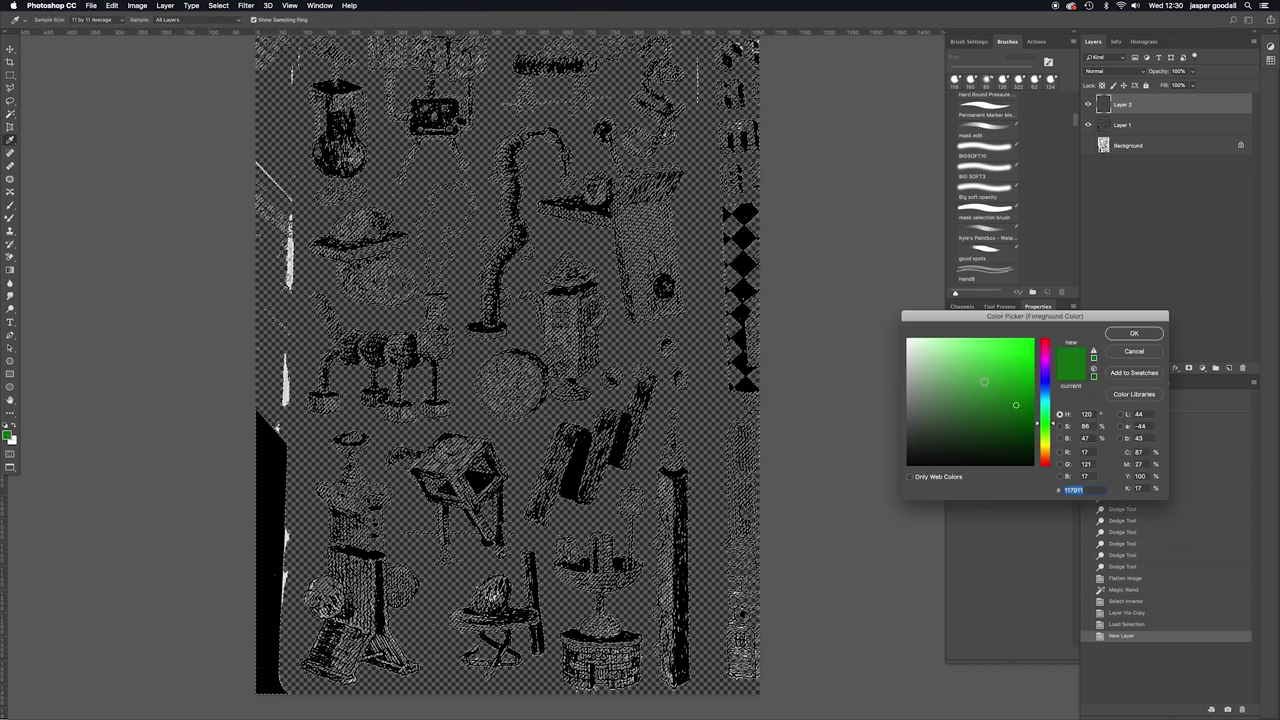
pyautogui.click(1045, 354)
pyautogui.click(1002, 346)
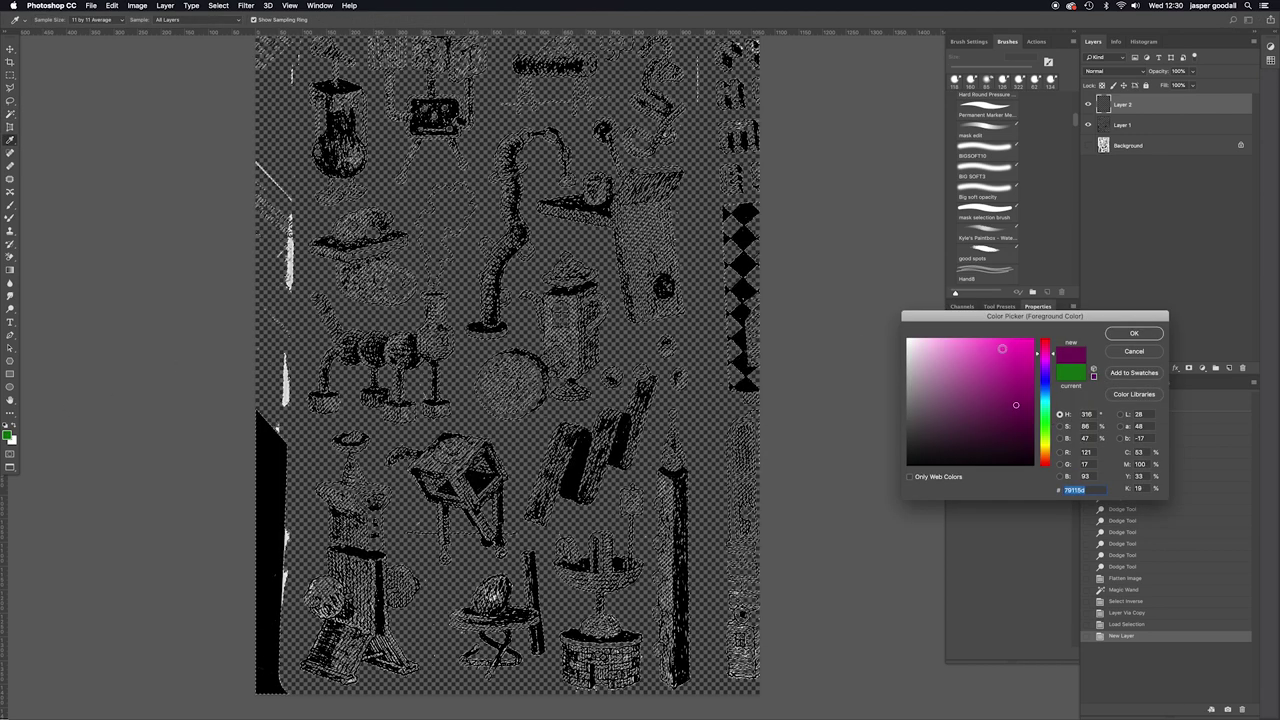
pyautogui.click(1133, 333)
# Fill the selected linework on Layer 2 with the magenta foreground colour
pyautogui.press('w')
pyautogui.click(112, 6)
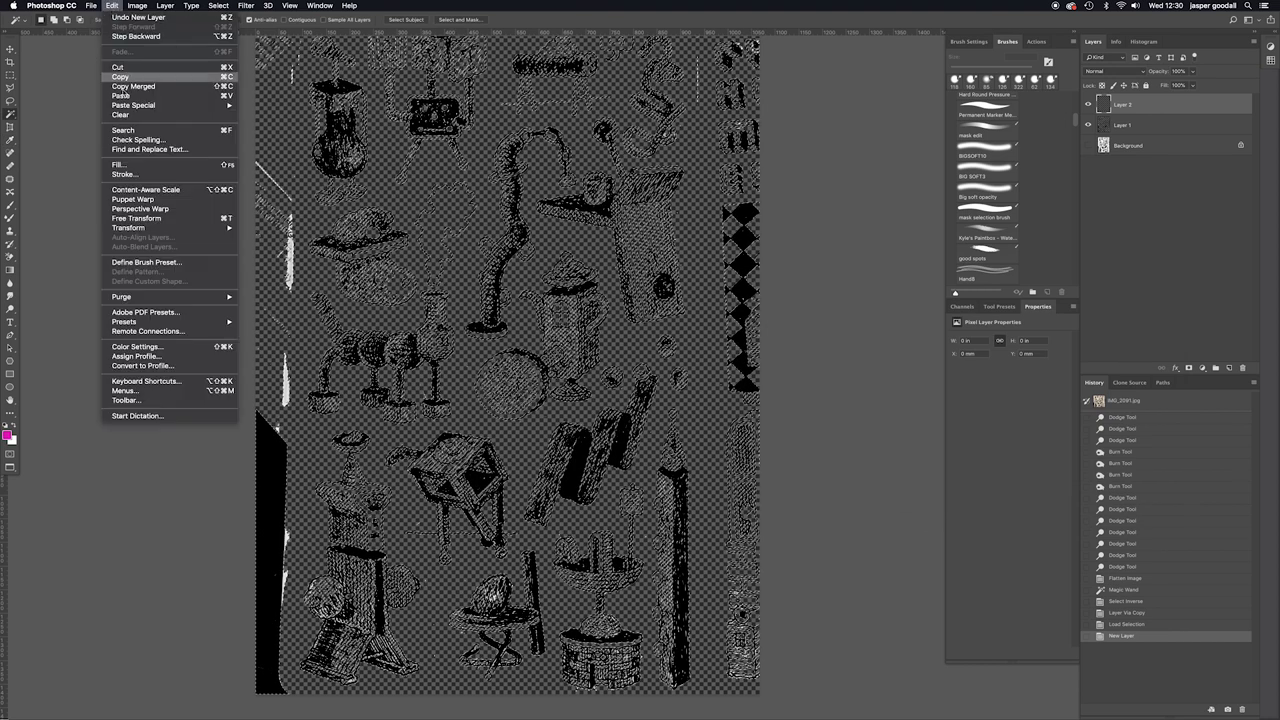
pyautogui.click(143, 166)
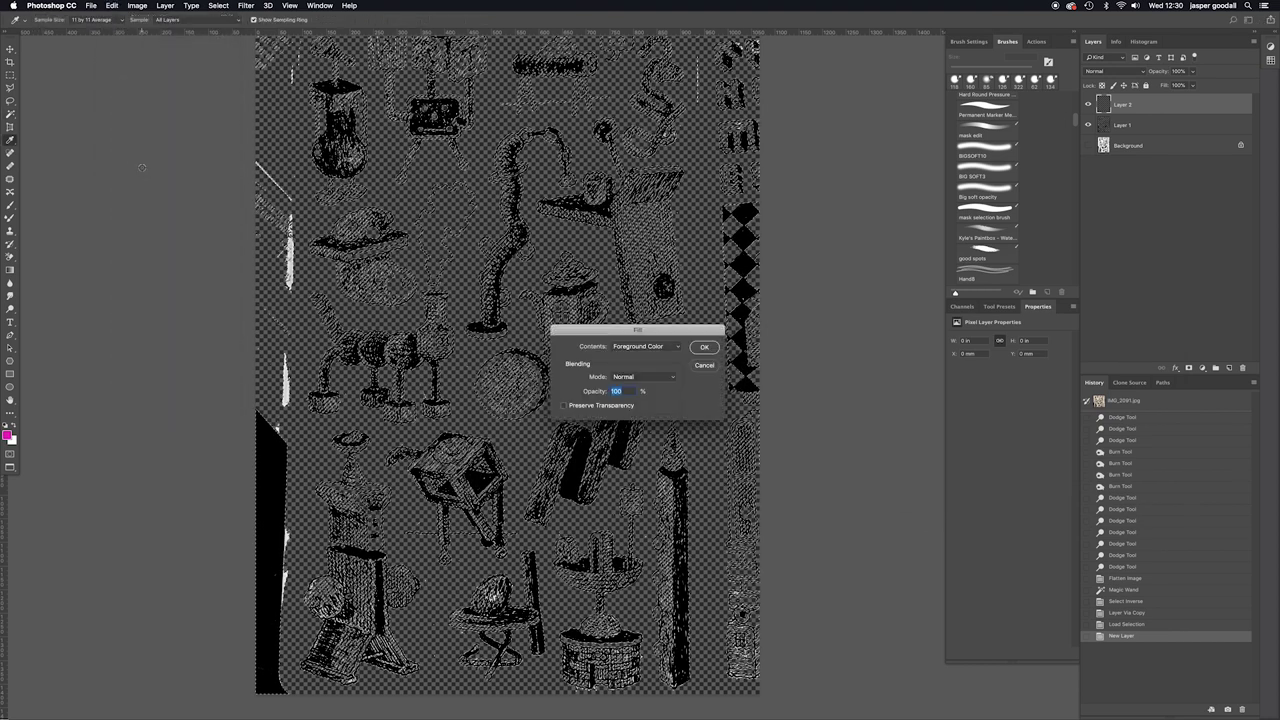
pyautogui.click(704, 348)
pyautogui.press('w')
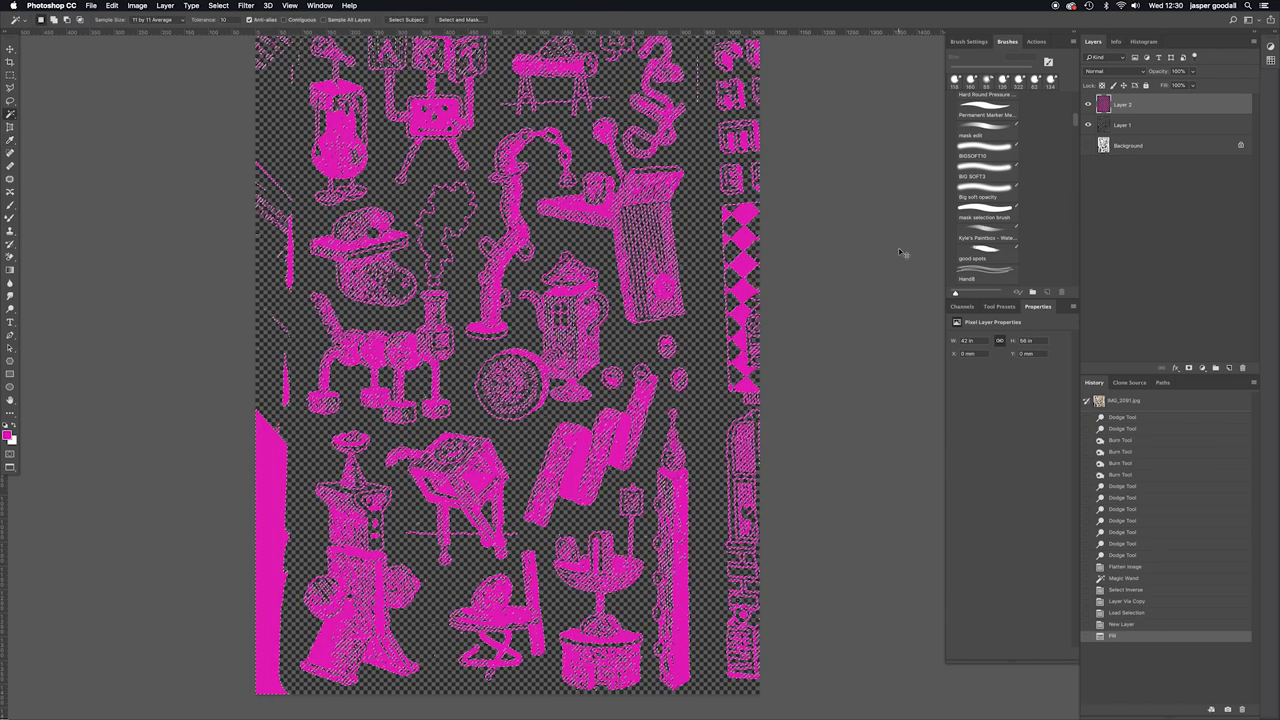
pyautogui.press('super+d')
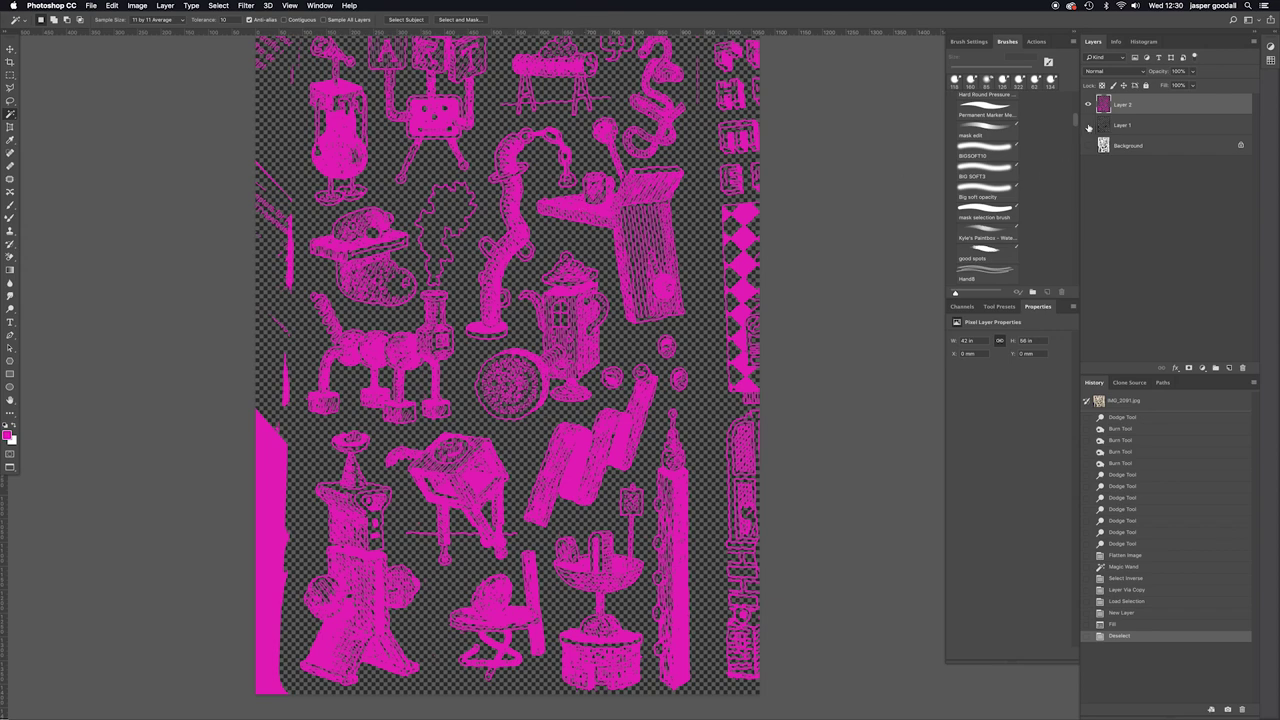
pyautogui.scroll(6, 579, 212)
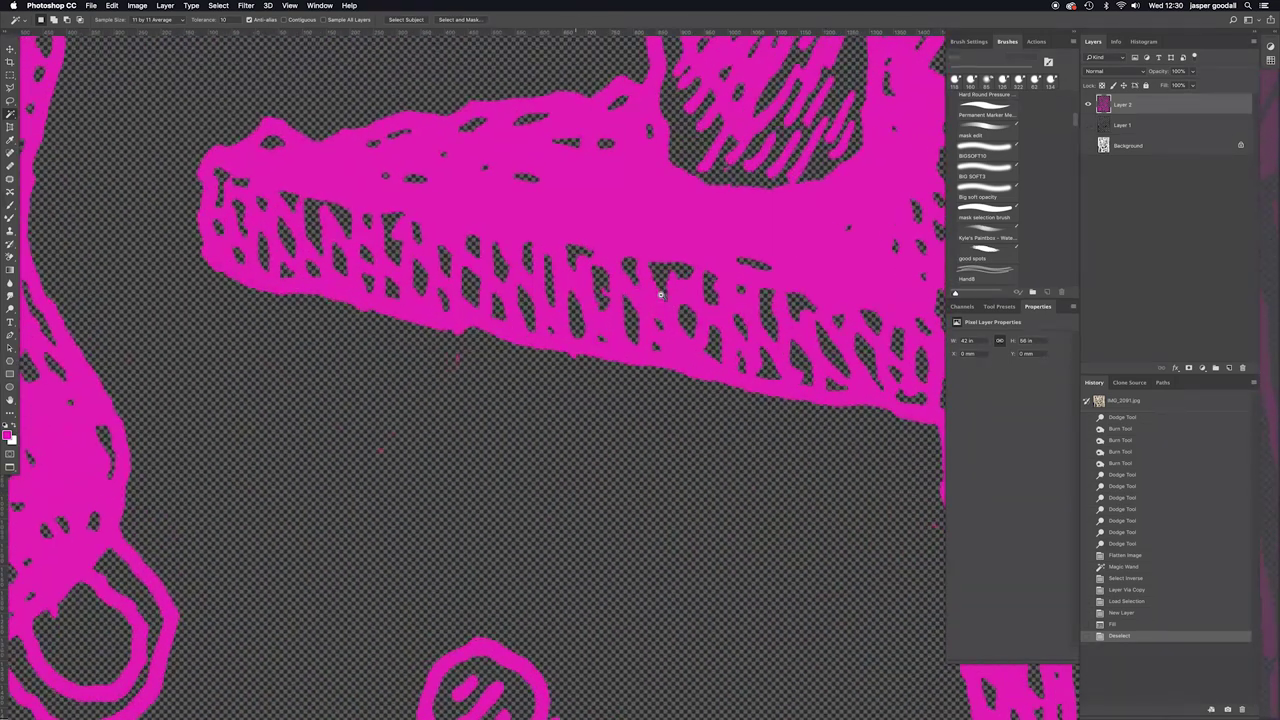
pyautogui.scroll(2, 679, 293)
pyautogui.scroll(-2, 679, 293)
pyautogui.scroll(4, 700, 295)
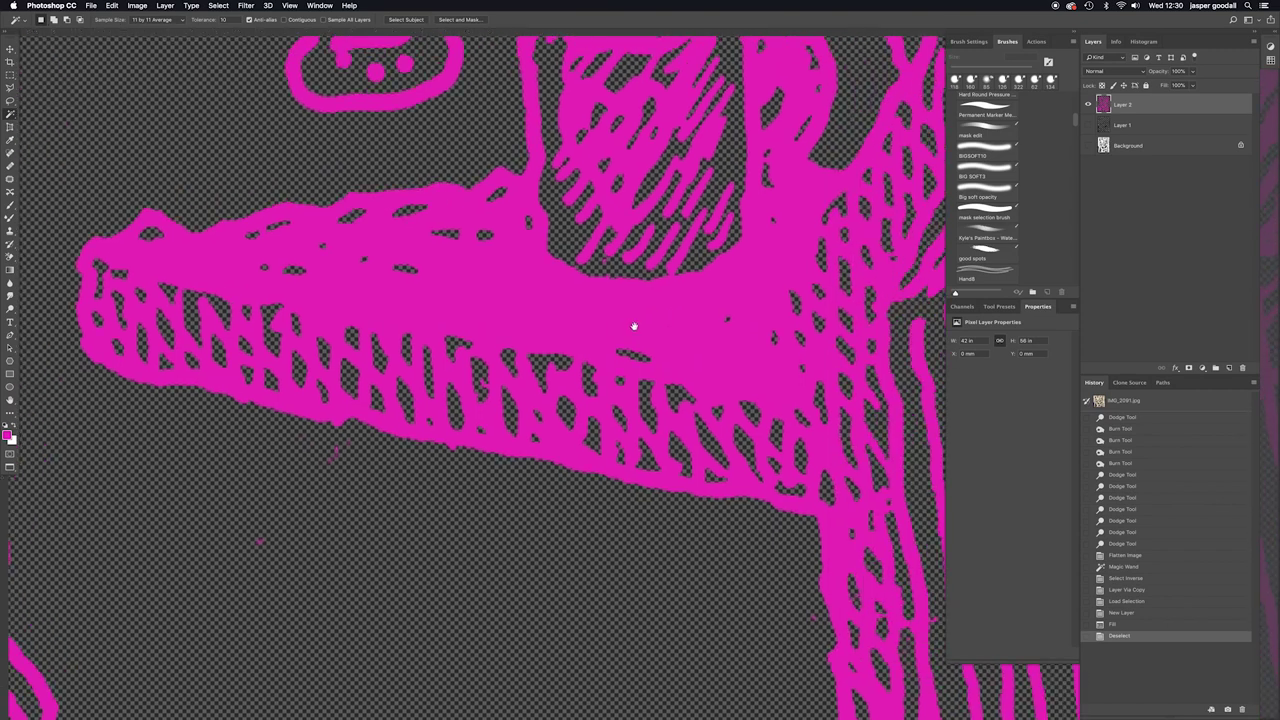
pyautogui.scroll(2, 690, 245)
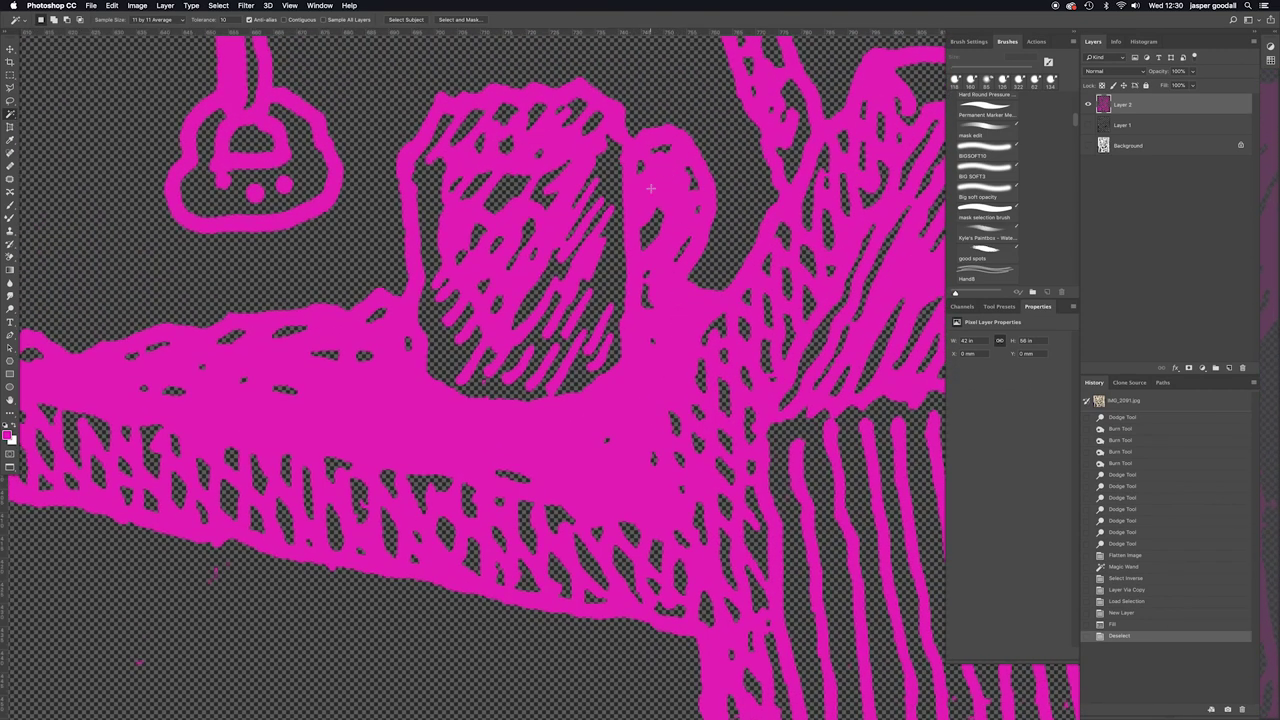
pyautogui.scroll(-4, 329, 377)
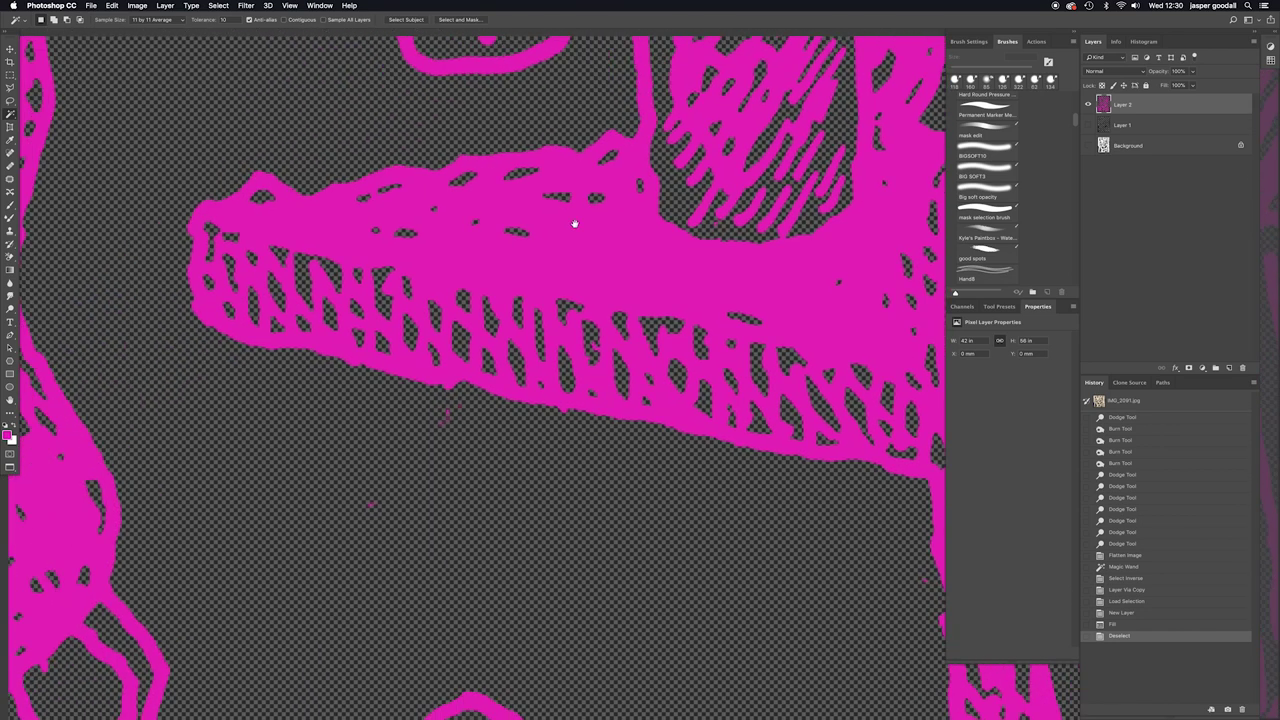
pyautogui.scroll(2, 325, 292)
pyautogui.scroll(-6, 511, 443)
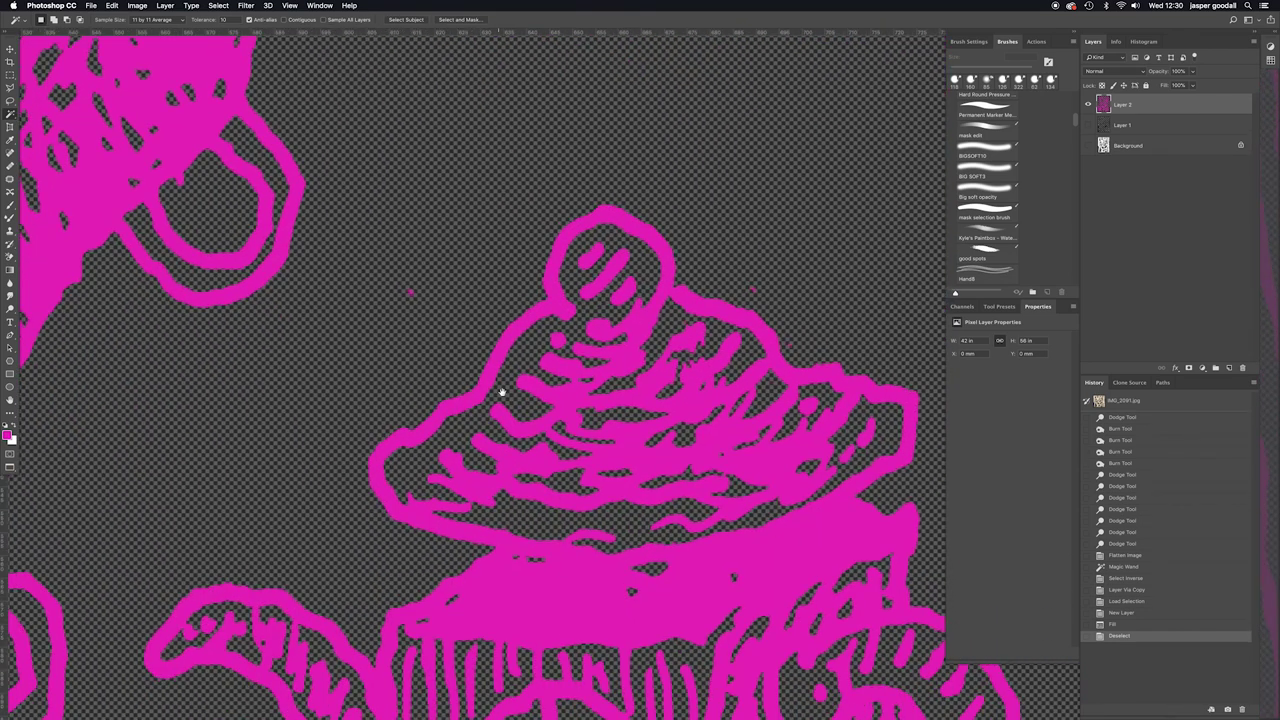
pyautogui.scroll(3, 500, 409)
pyautogui.scroll(-4, 497, 187)
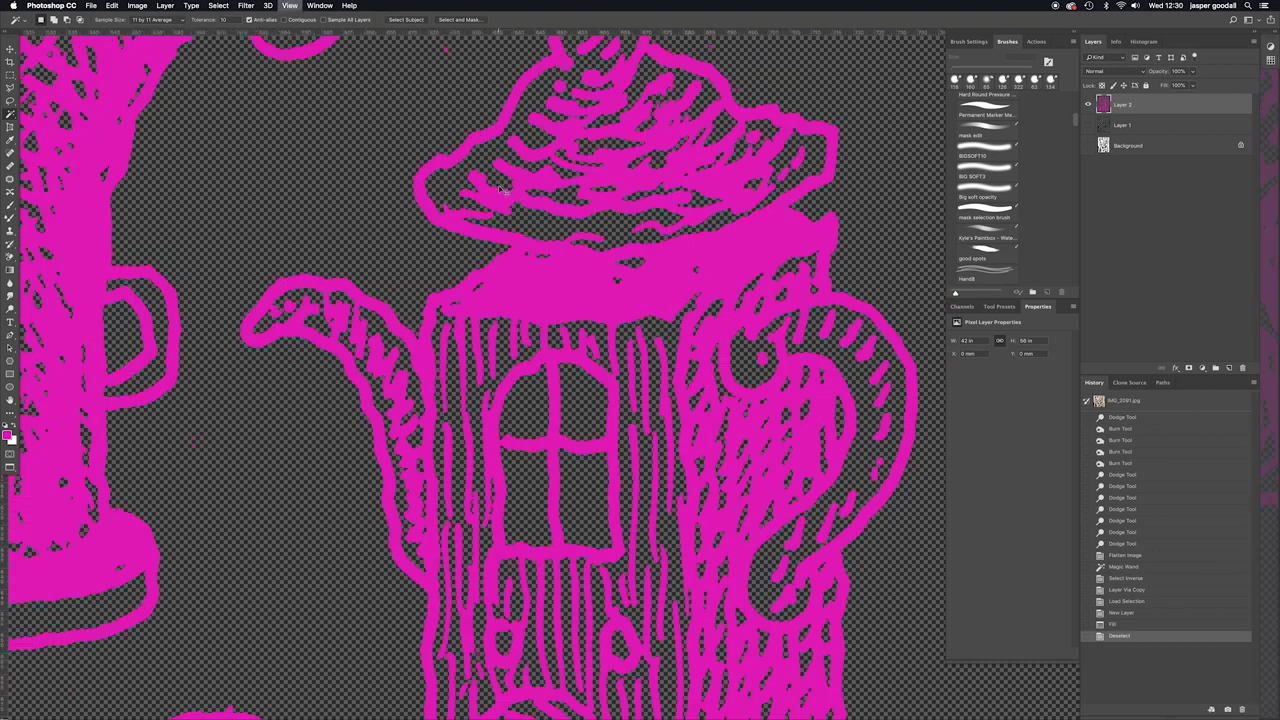
pyautogui.scroll(-3, 657, 506)
pyautogui.scroll(3, 660, 350)
pyautogui.scroll(-4, 626, 340)
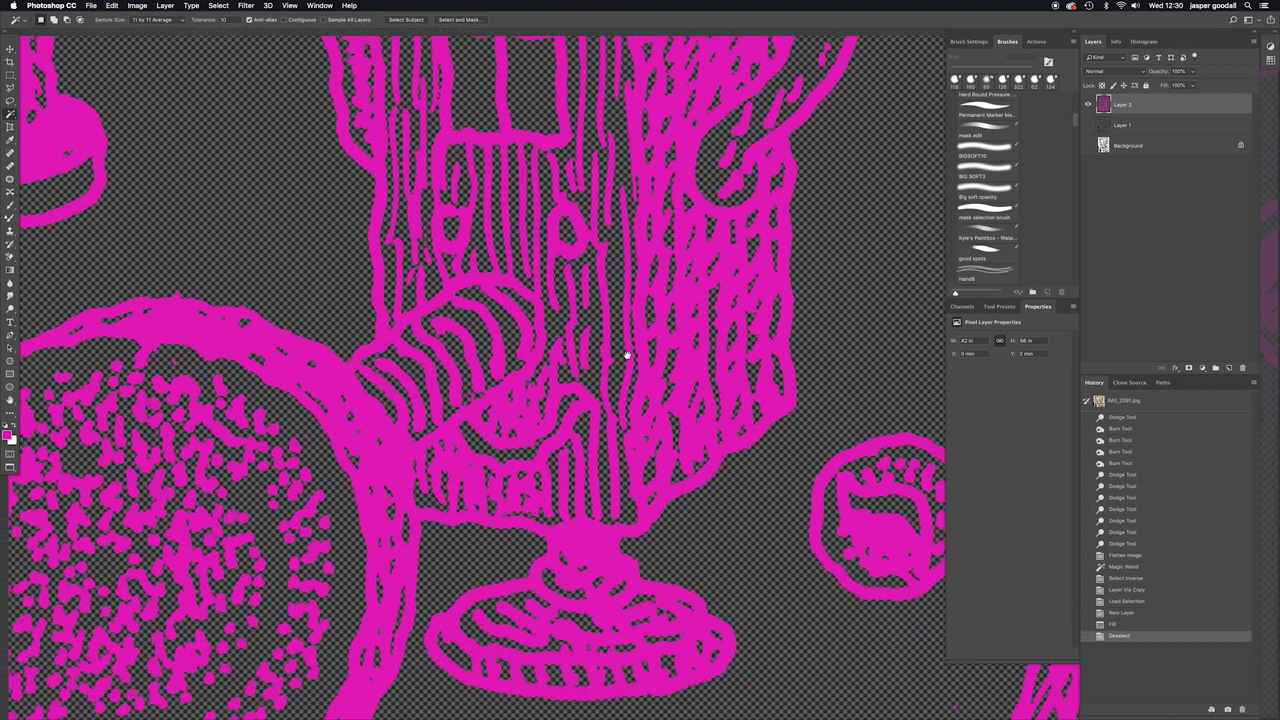
pyautogui.scroll(-3, 610, 400)
pyautogui.scroll(3, 545, 290)
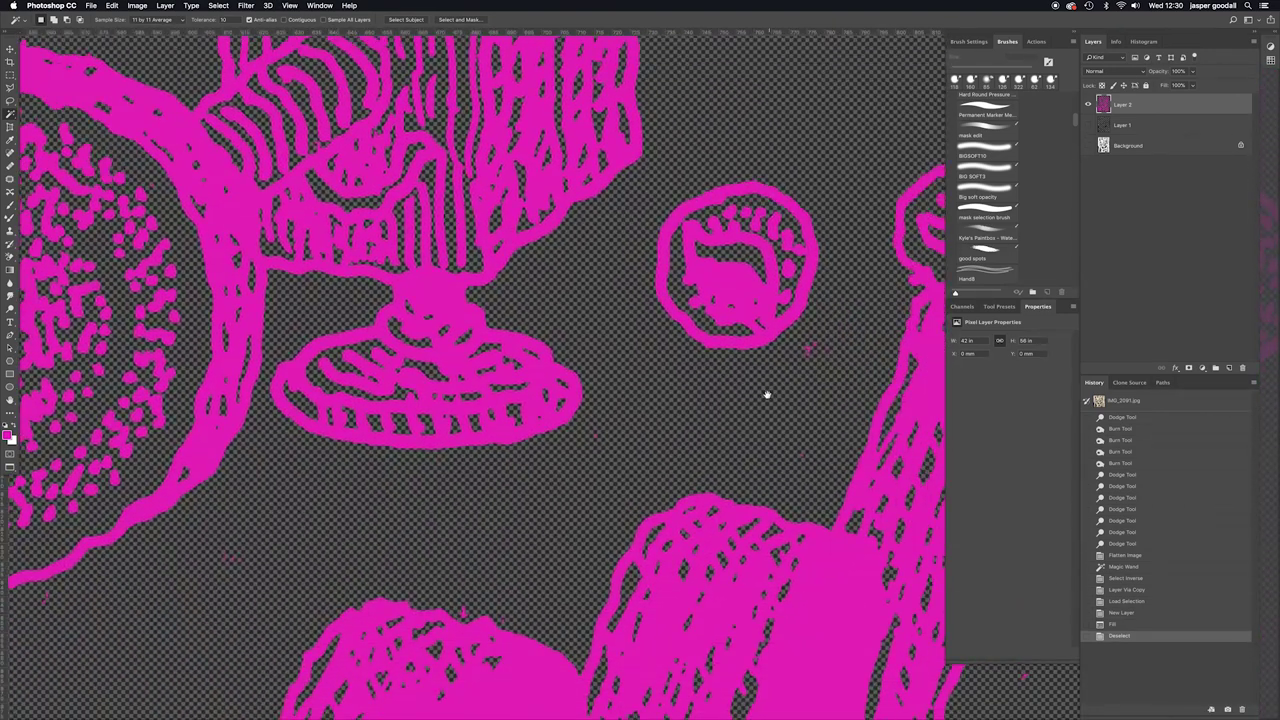
pyautogui.hscroll(3, 600, 371)
pyautogui.scroll(-3, 660, 380)
pyautogui.scroll(-2, 600, 380)
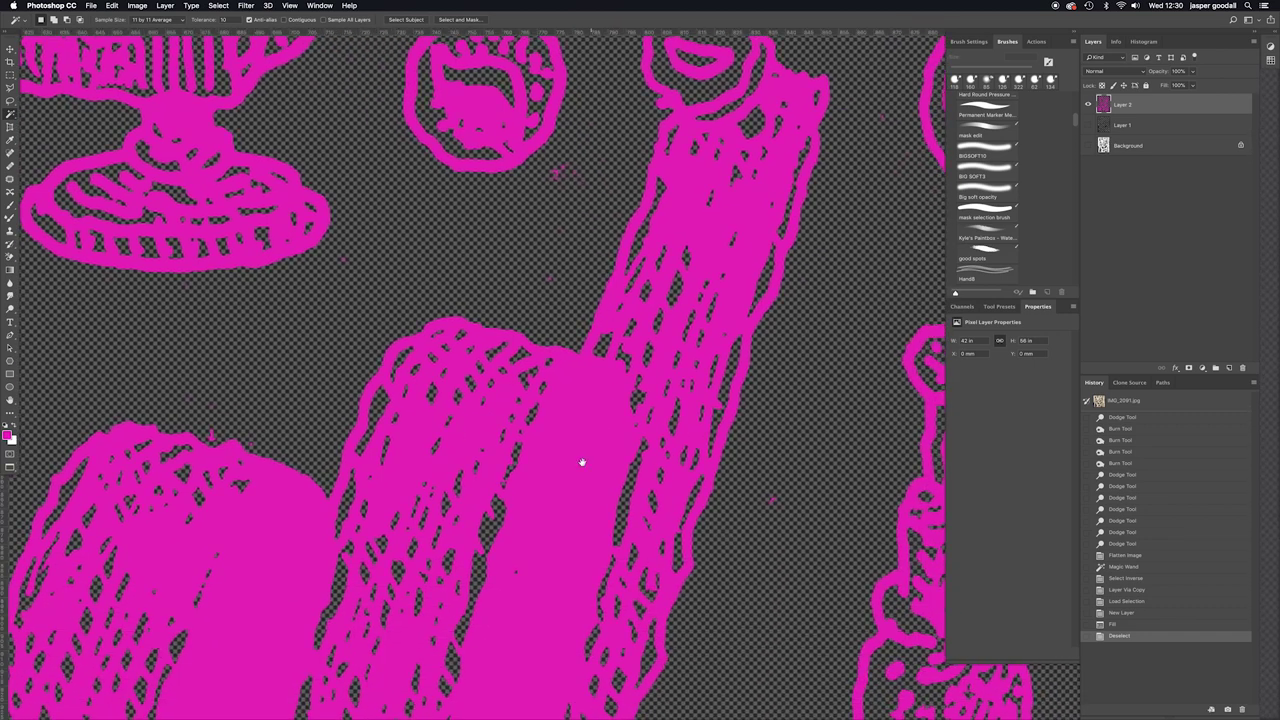
pyautogui.scroll(2, 209, 432)
pyautogui.scroll(-3, 331, 362)
pyautogui.hscroll(-1, 331, 362)
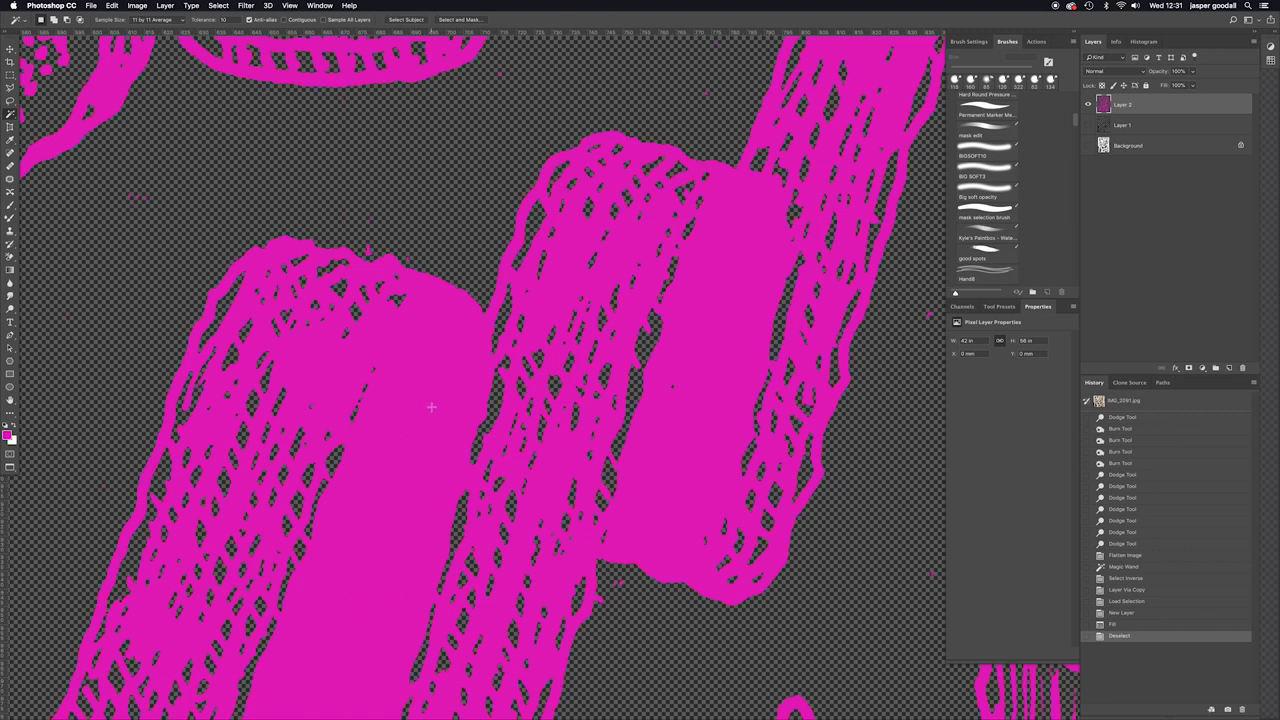
# Delete Layer 1 and Layer 2, leaving only the Background drawing
pyautogui.click(1148, 127)
pyautogui.keyDown('shift'); pyautogui.click(1140, 105); pyautogui.keyUp('shift')
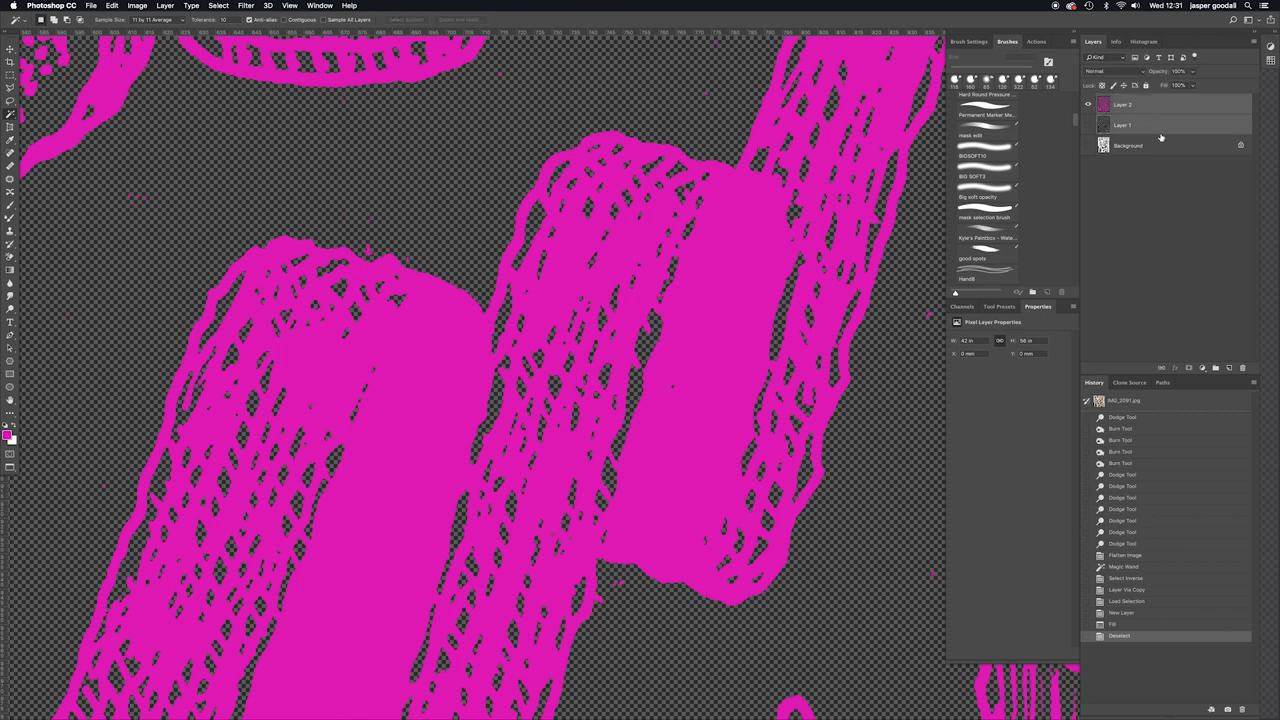
pyautogui.click(1242, 368)
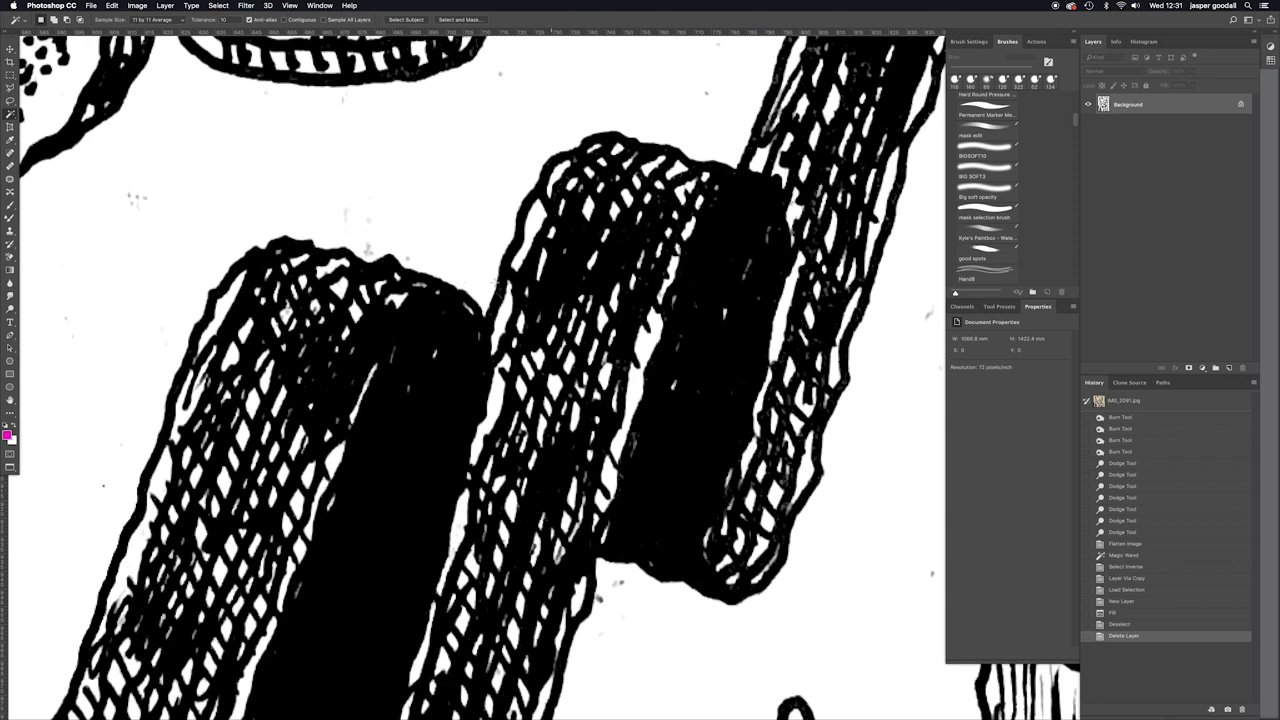
# Pan and zoom around the teapot drawing, then show rulers around the canvas
pyautogui.moveTo(391, 242)
pyautogui.mouseDown()
pyautogui.moveTo(537, 353)
pyautogui.moveTo(593, 371)
pyautogui.mouseUp()
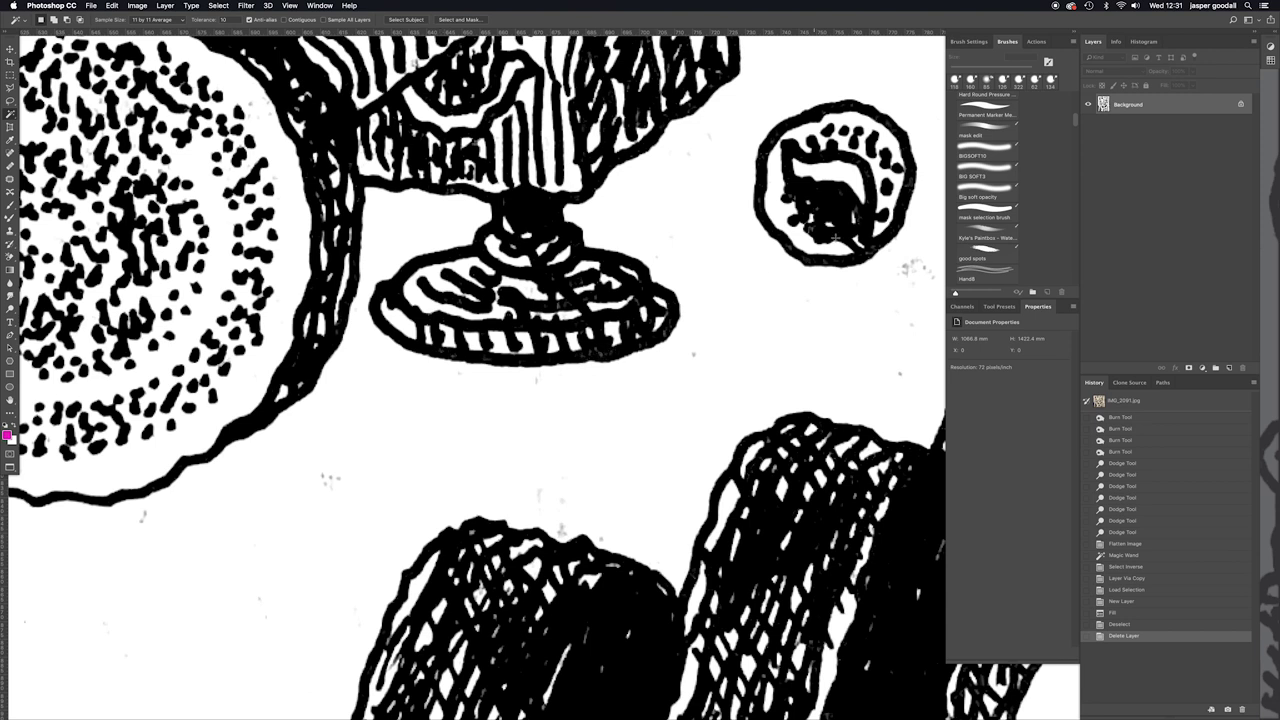
pyautogui.moveTo(835, 237); pyautogui.dragTo(797, 322)
pyautogui.moveTo(413, 151); pyautogui.dragTo(586, 246)
pyautogui.moveTo(537, 181); pyautogui.dragTo(487, 361)
pyautogui.scroll(4, 585, 230)
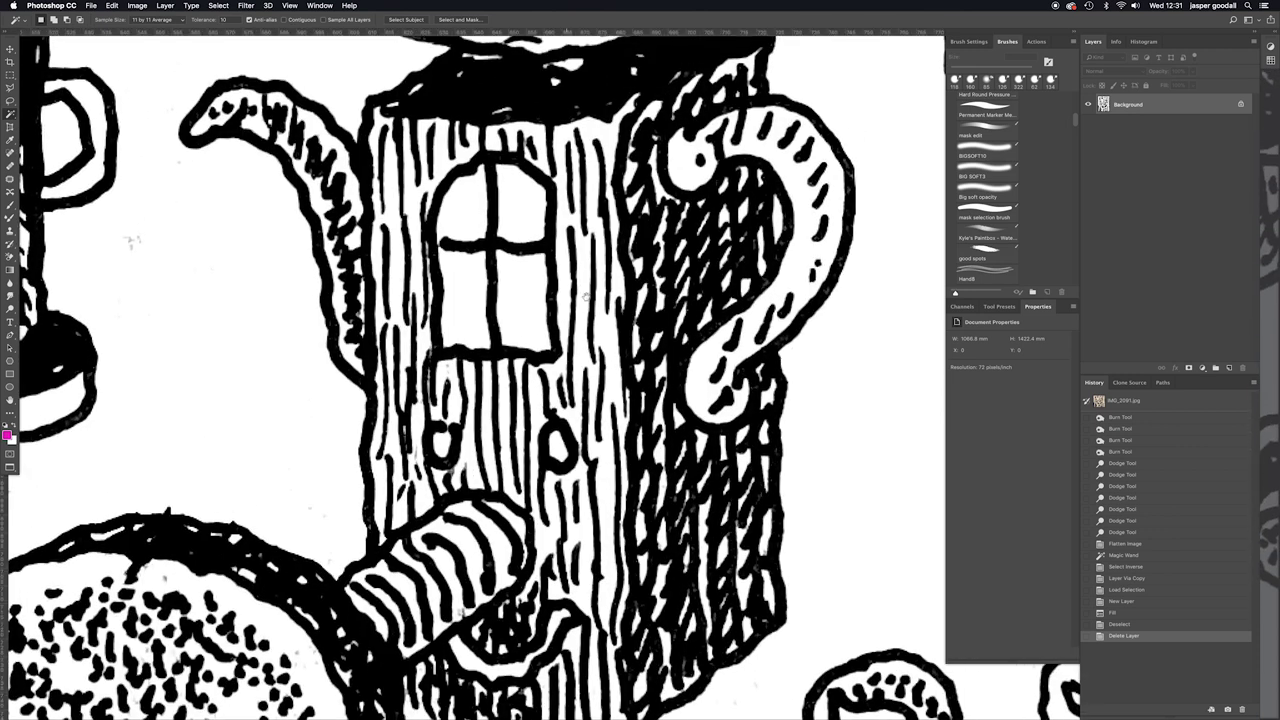
pyautogui.scroll(2, 475, 375)
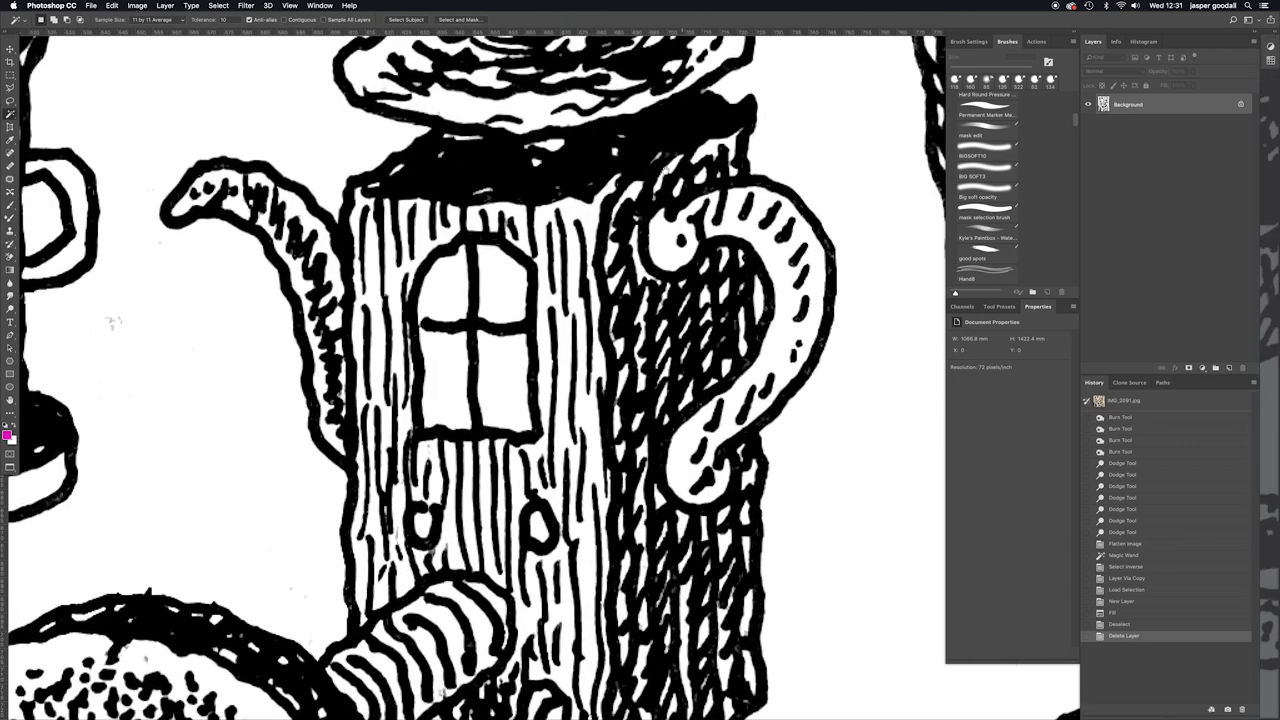
pyautogui.scroll(3, 812, 220)
pyautogui.scroll(-3, 630, 192)
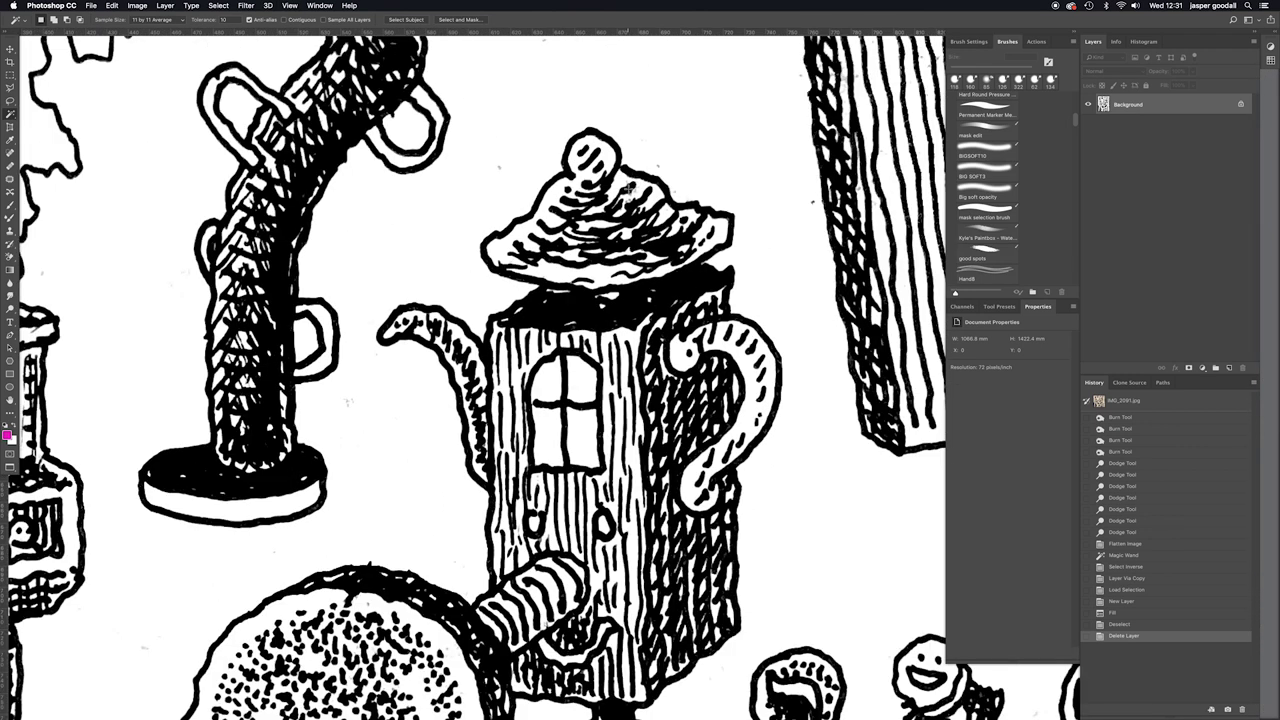
pyautogui.hscroll(-5, 628, 189)
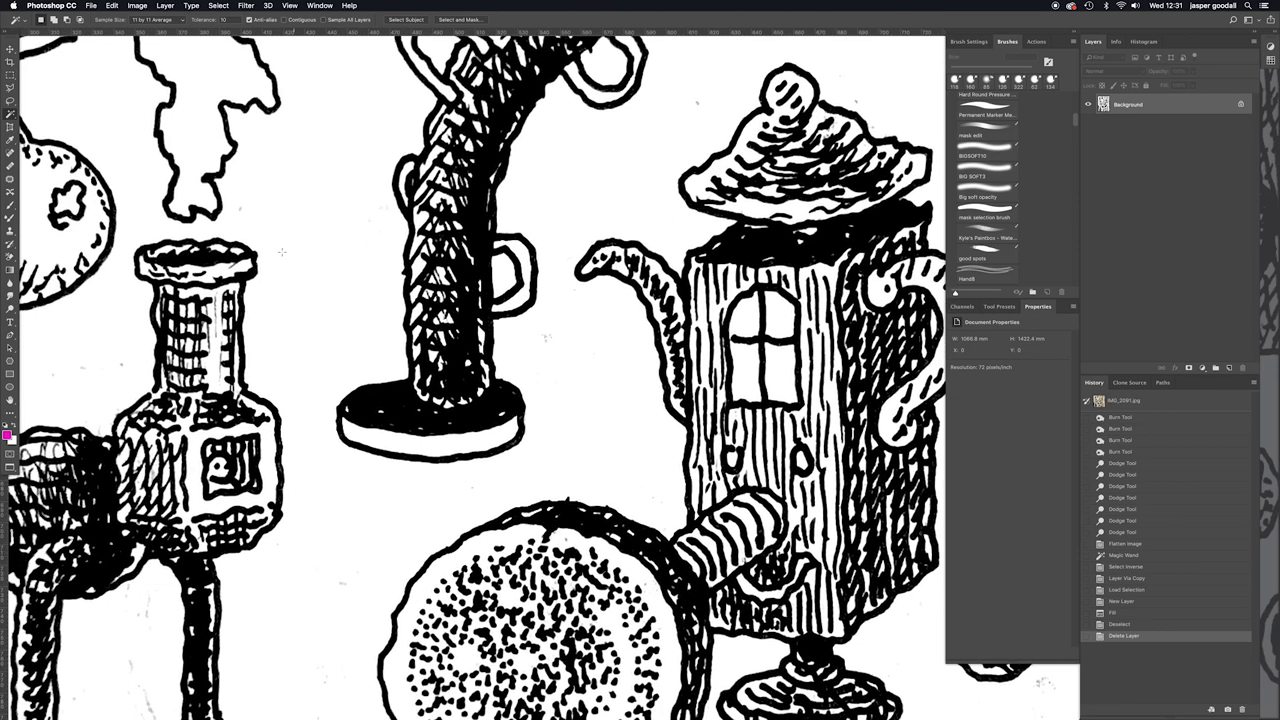
pyautogui.scroll(-5, 266, 218)
pyautogui.scroll(-2, 641, 294)
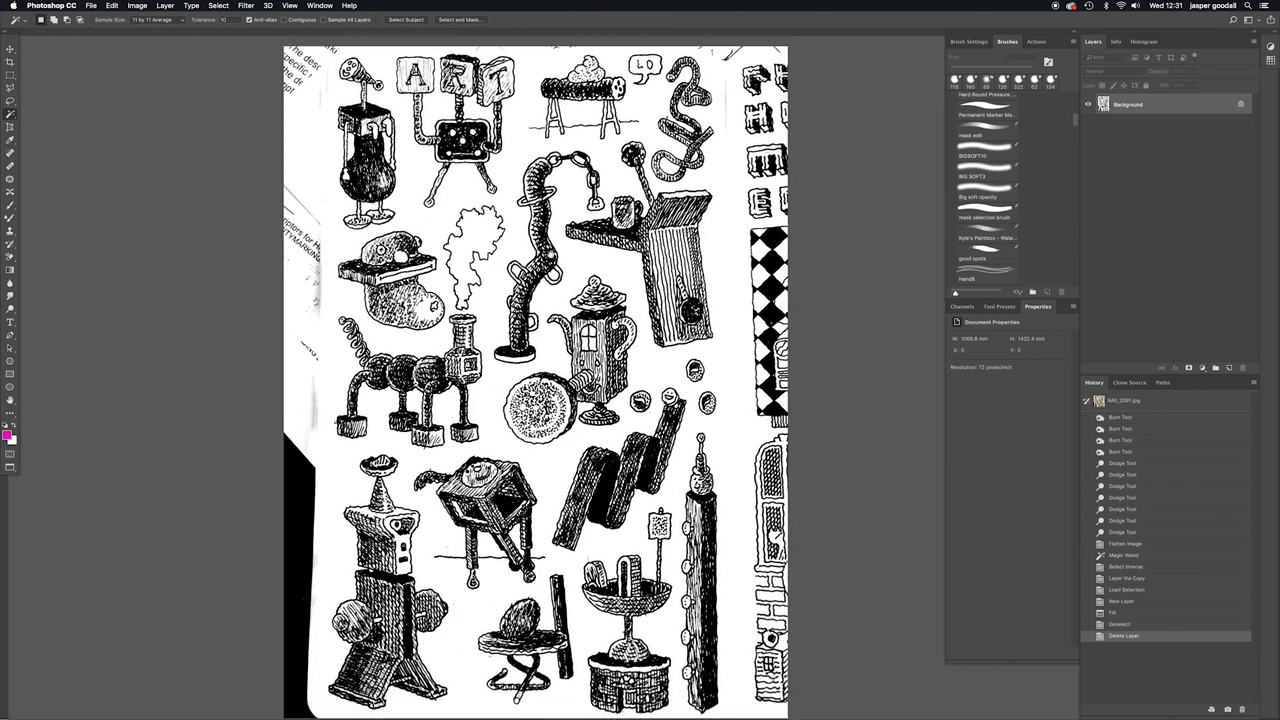
pyautogui.press('super+r')
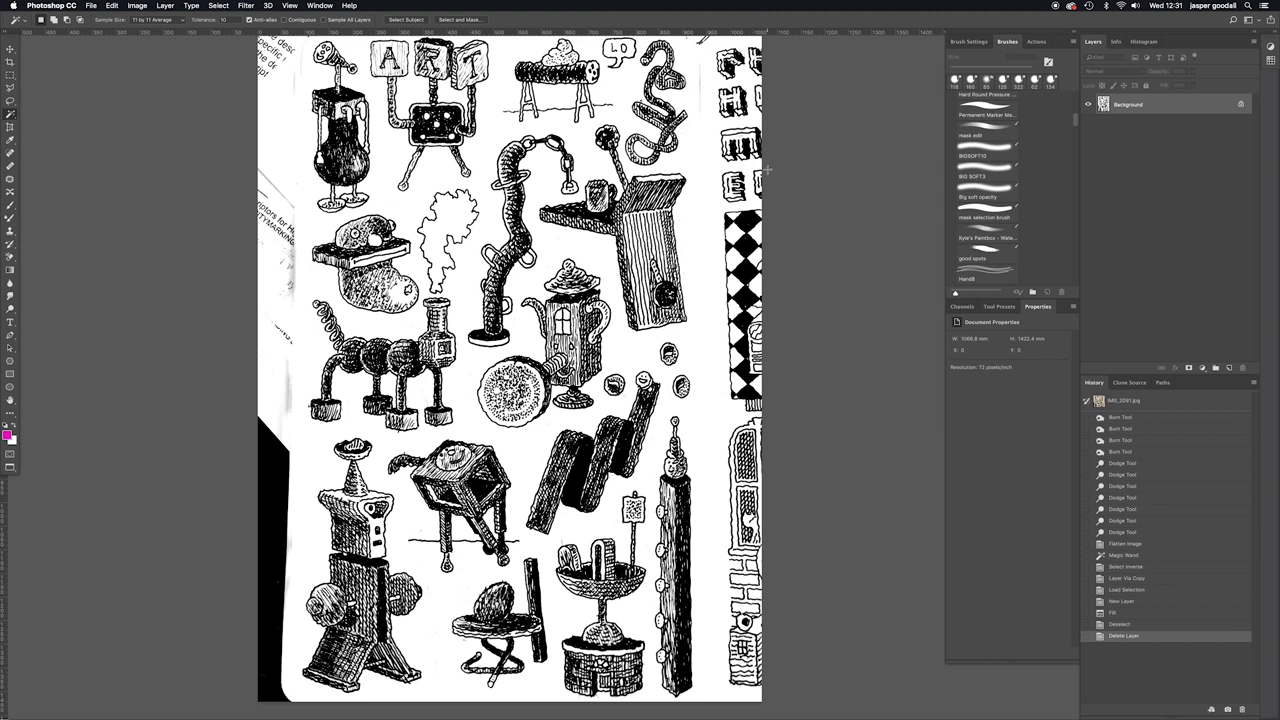
# Switch to the Channels panel showing RGB, Red, Green and Blue, browsing the Window menu without choosing
pyautogui.click(963, 307)
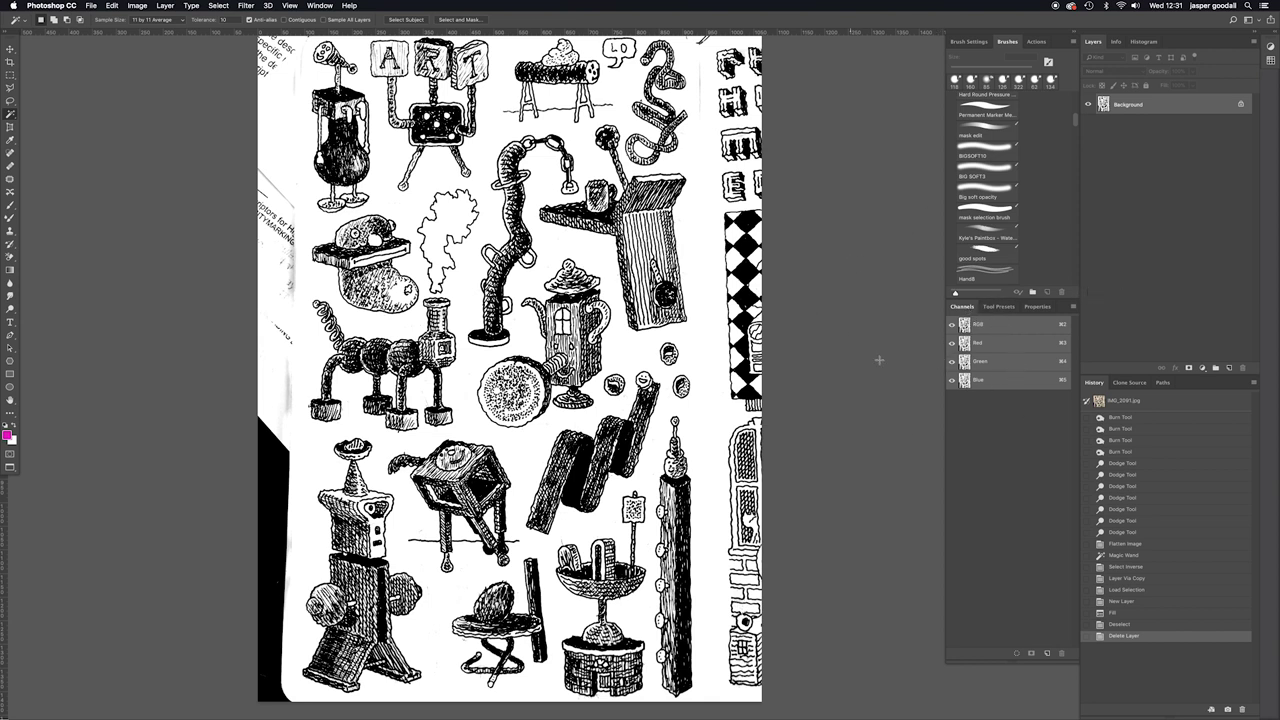
pyautogui.click(321, 6)
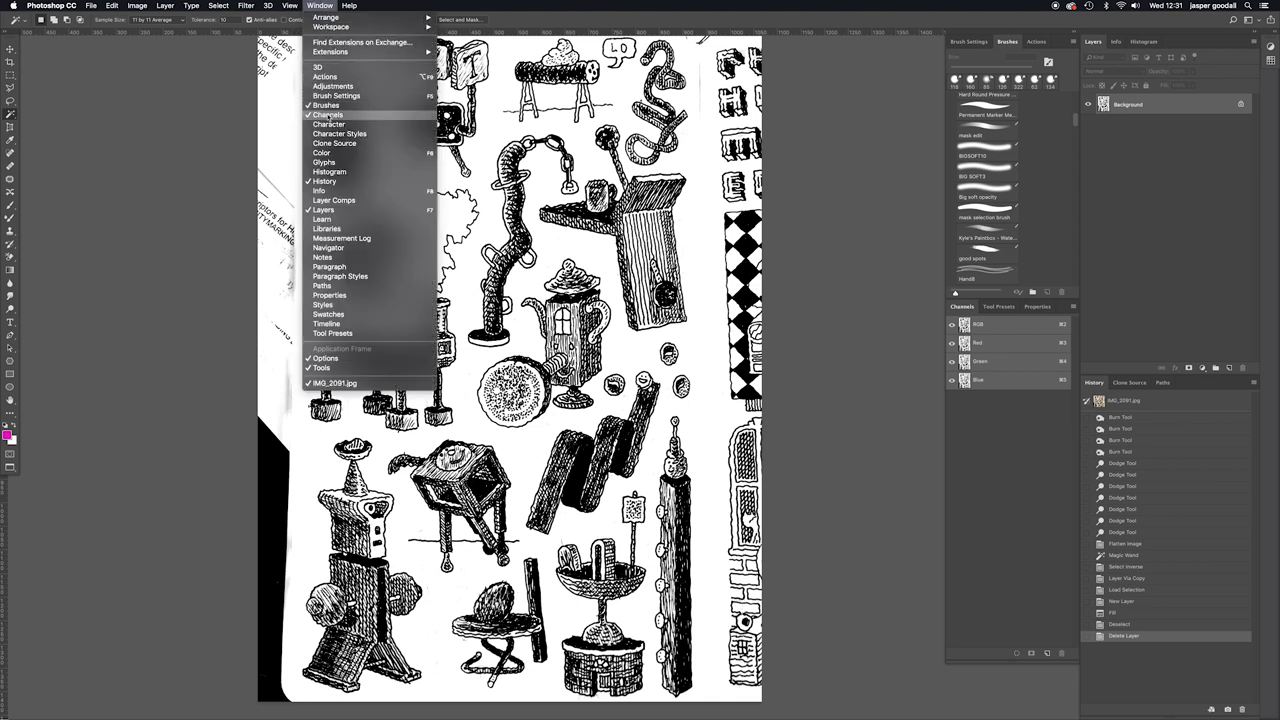
pyautogui.click(309, 8)
pyautogui.scroll(2, 700, 298)
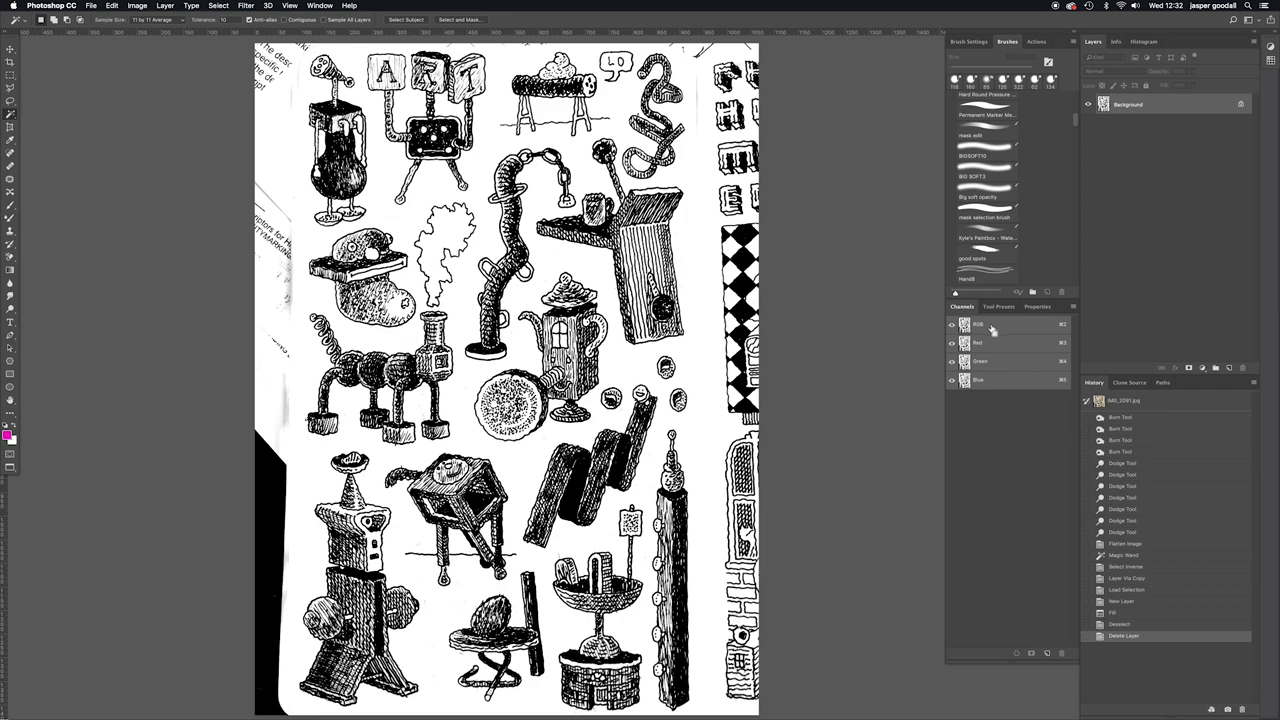
# Load the RGB channel's brightness as a selection and zoom out to view the whole sheet
pyautogui.keyDown('super'); pyautogui.click(966, 325); pyautogui.keyUp('super')
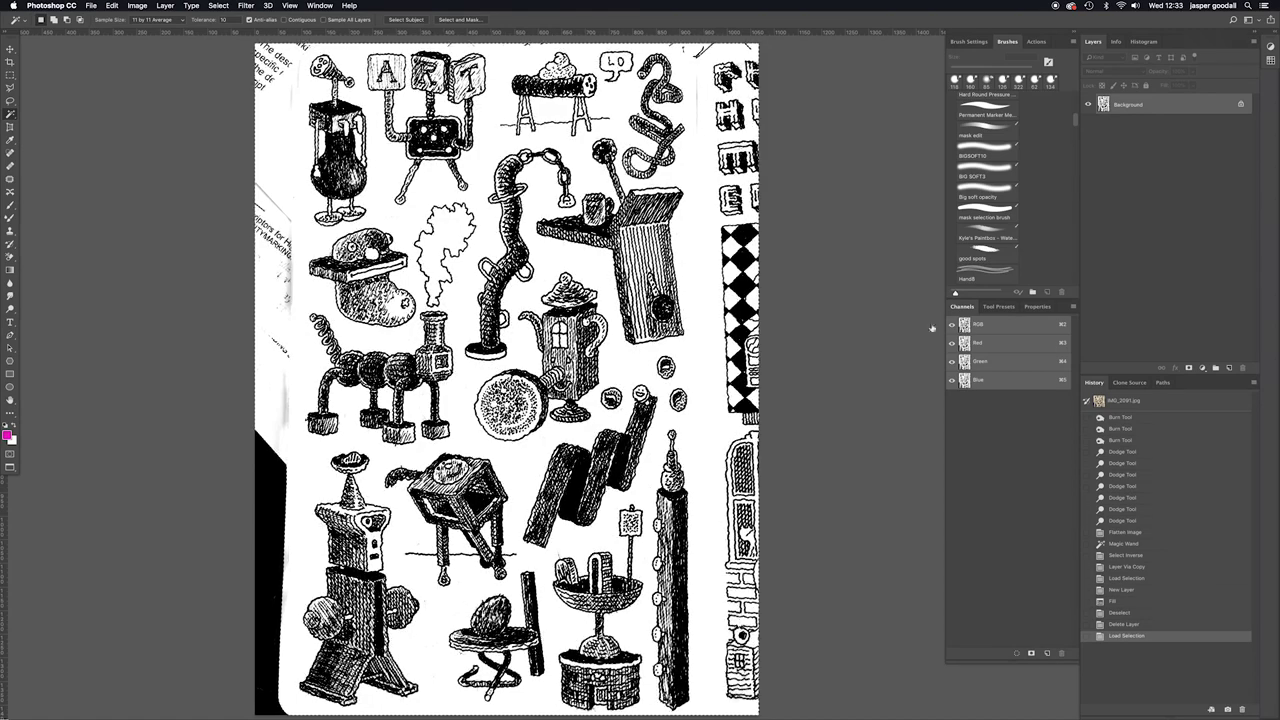
pyautogui.scroll(5, 375, 284)
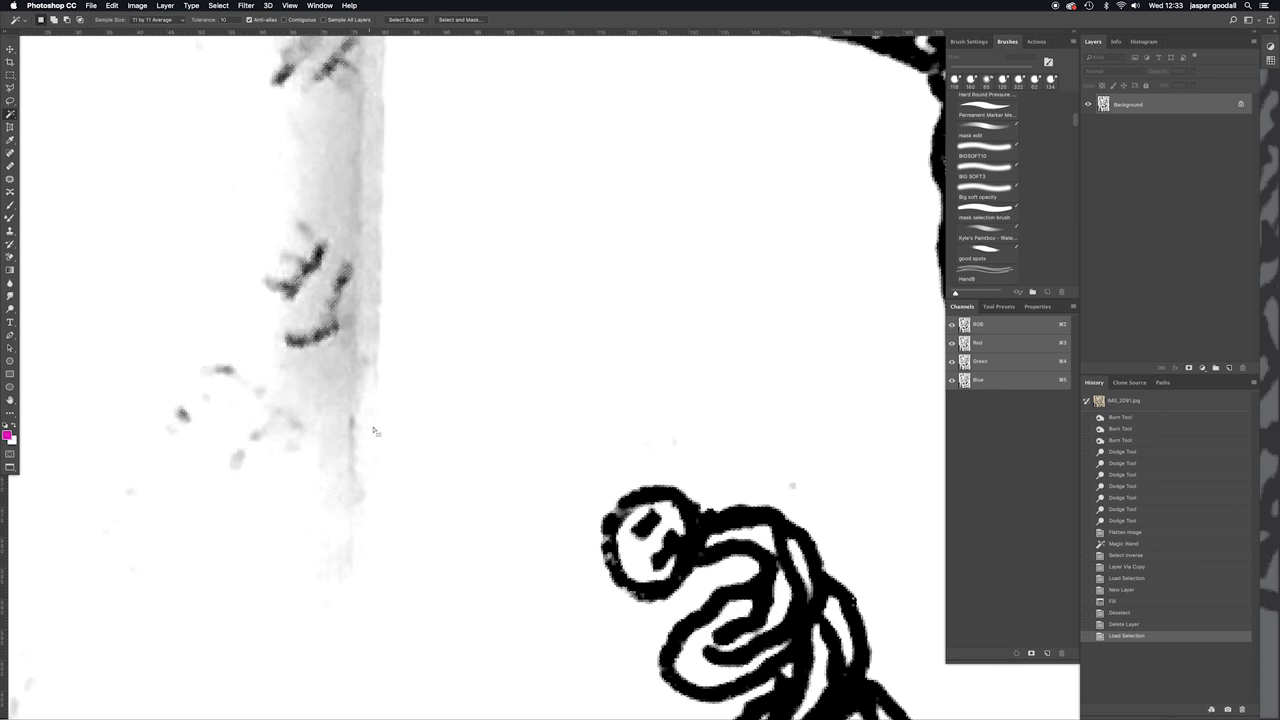
pyautogui.press('super+minus')
pyautogui.press('super+minus')
pyautogui.press('super+minus')
pyautogui.press('super+minus')
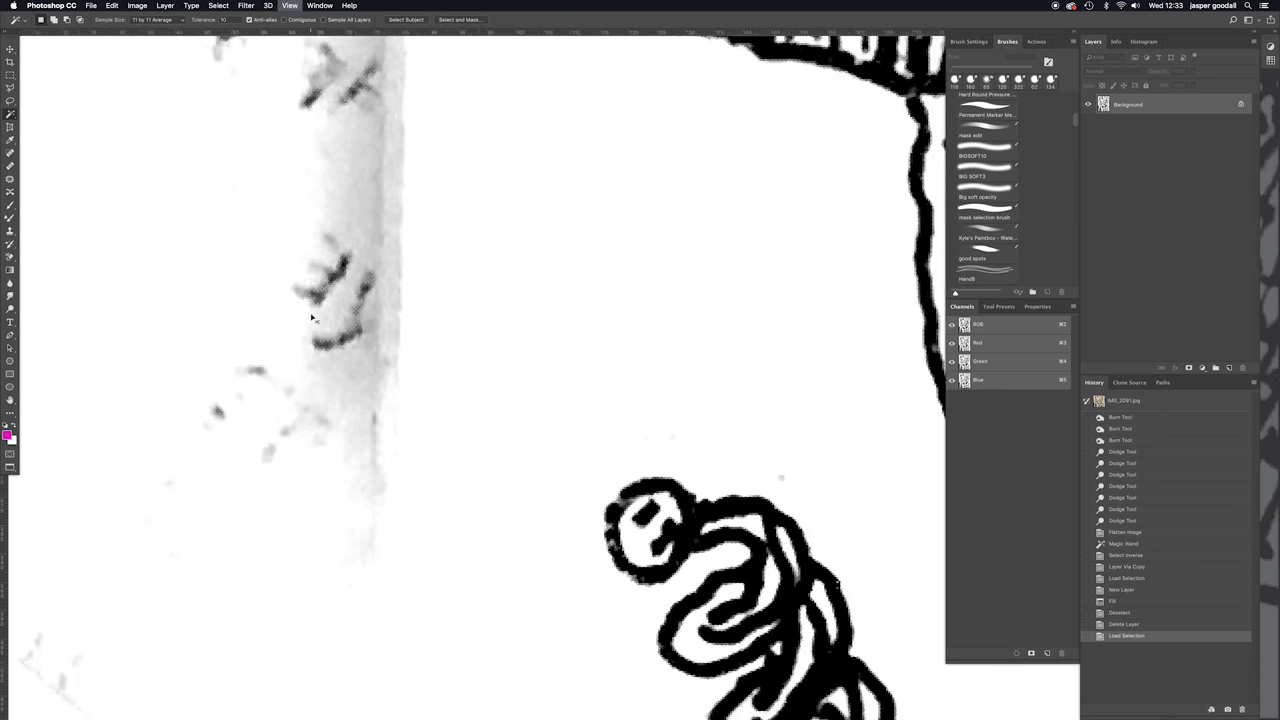
pyautogui.press('super+minus')
pyautogui.press('super+minus')
pyautogui.press('super+minus')
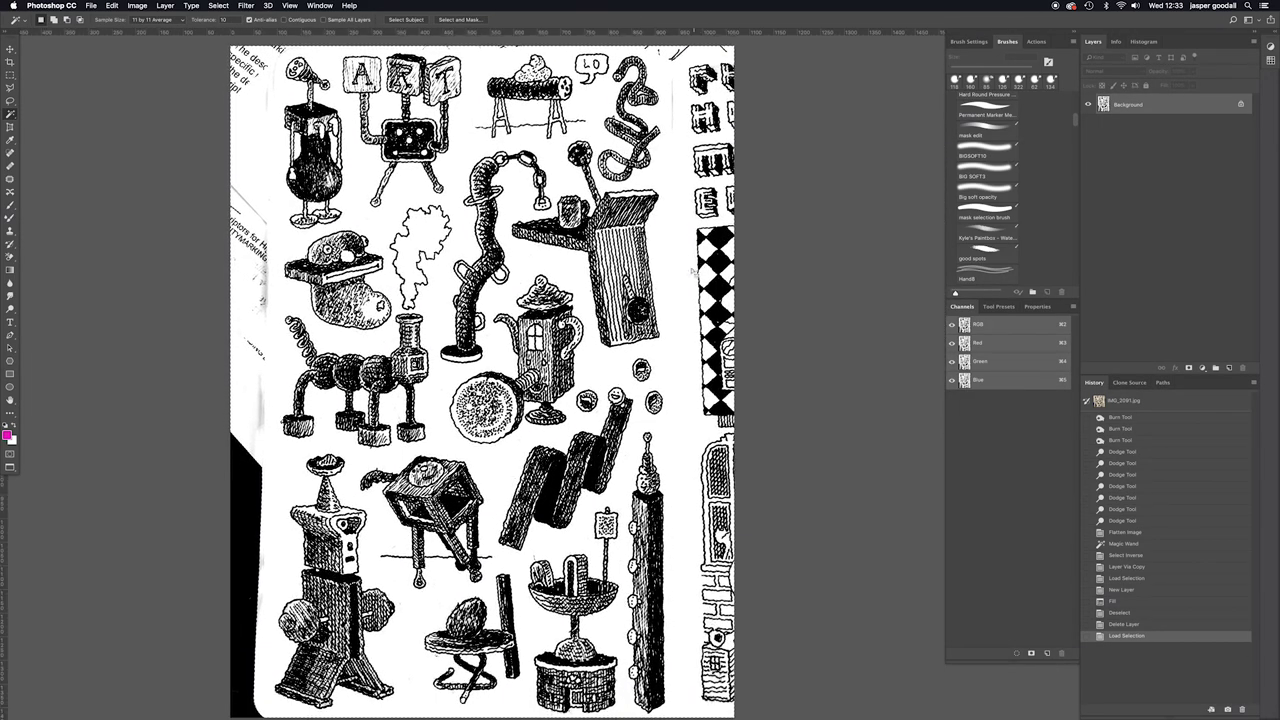
# Invert the brightness selection onto the black ink and add an empty Layer 1 above Background
pyautogui.click(218, 5)
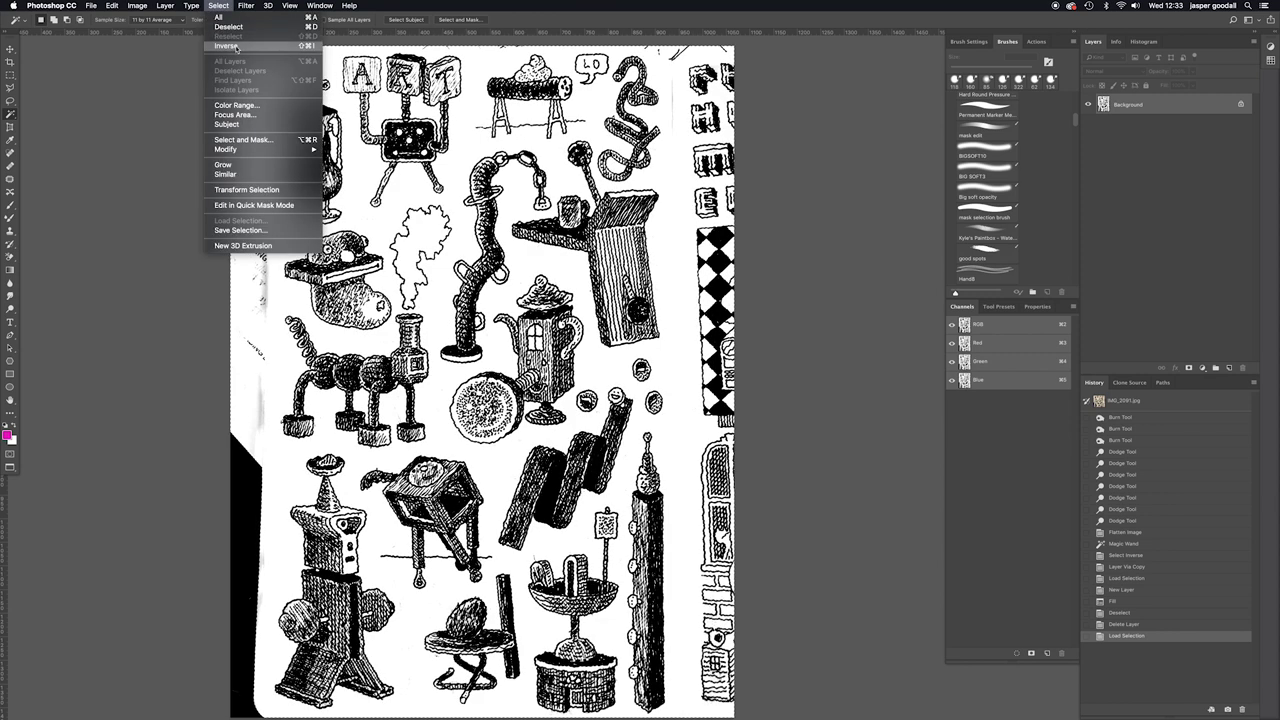
pyautogui.click(236, 47)
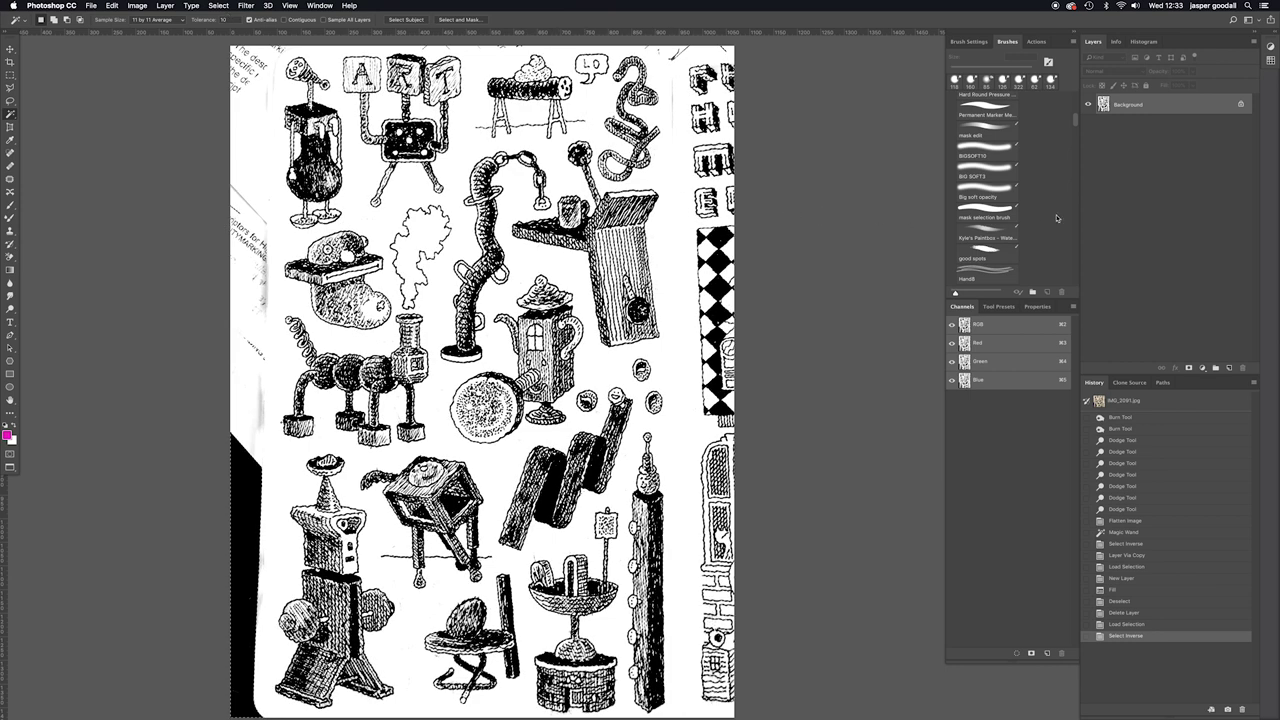
pyautogui.click(1230, 369)
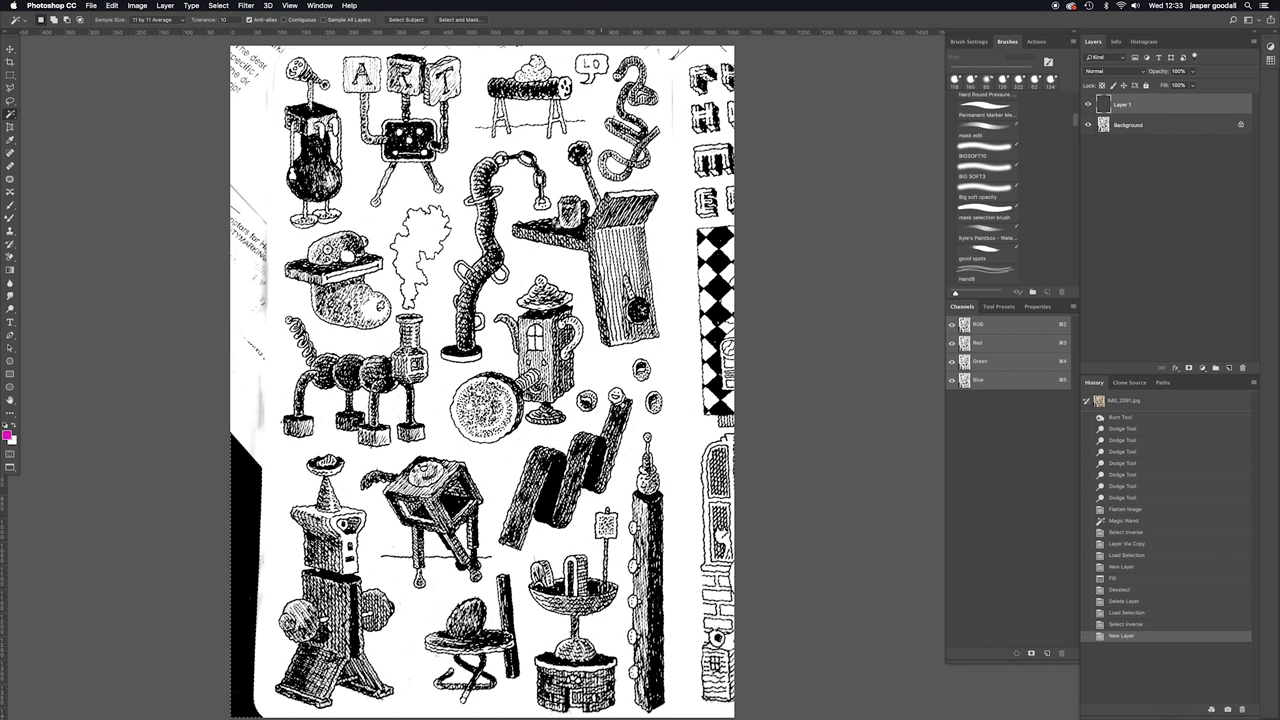
pyautogui.click(112, 5)
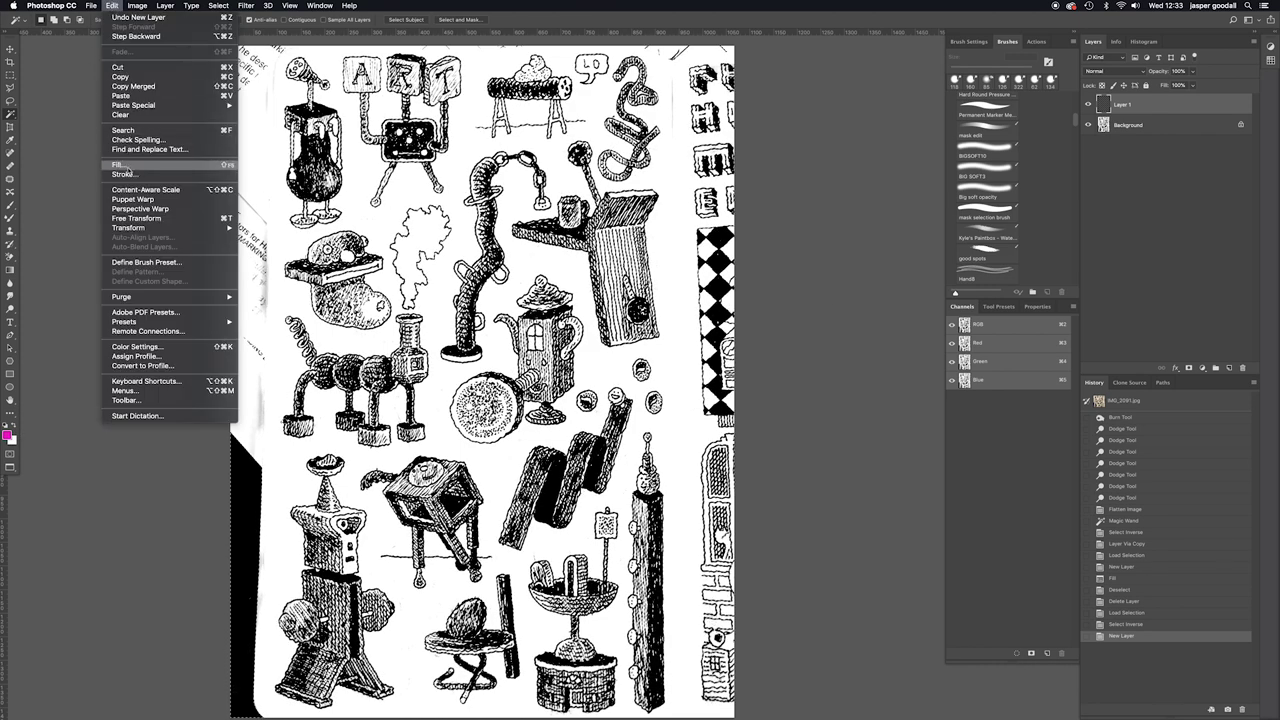
# Fill the inverted ink selection on Layer 1 with magenta, keeping the selection active afterwards
pyautogui.click(129, 166)
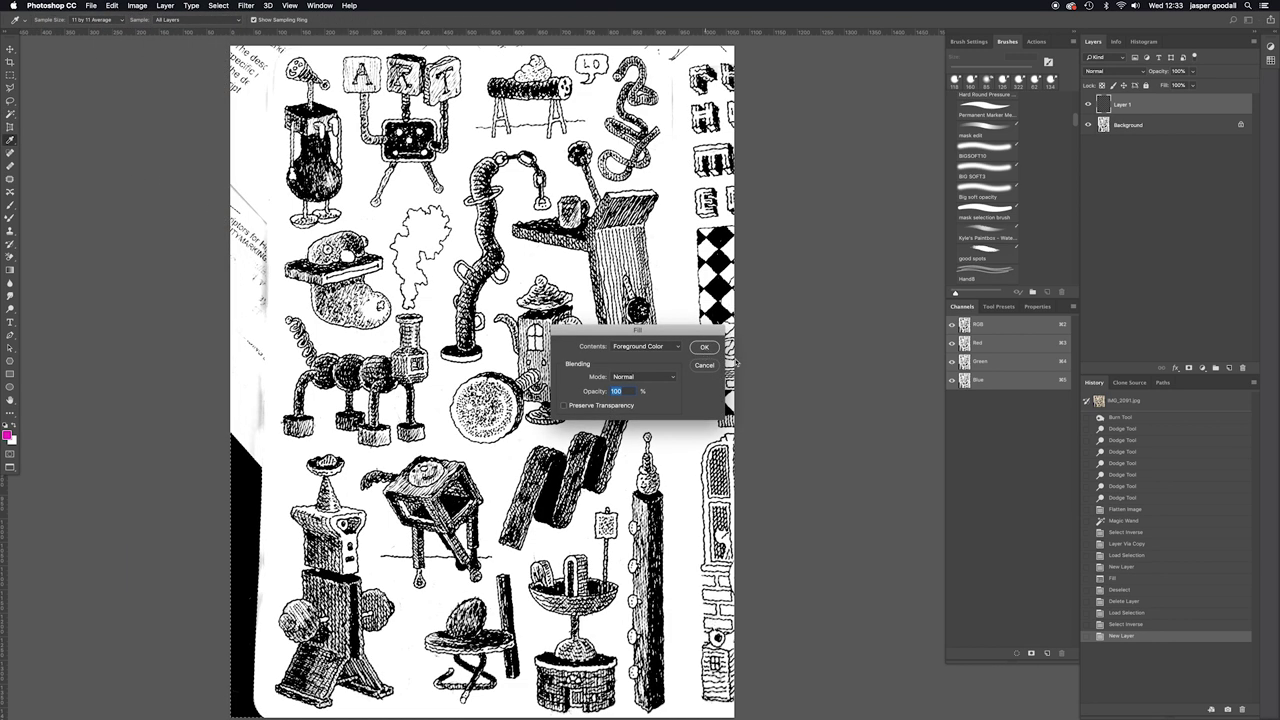
pyautogui.click(703, 348)
pyautogui.press('super+z')
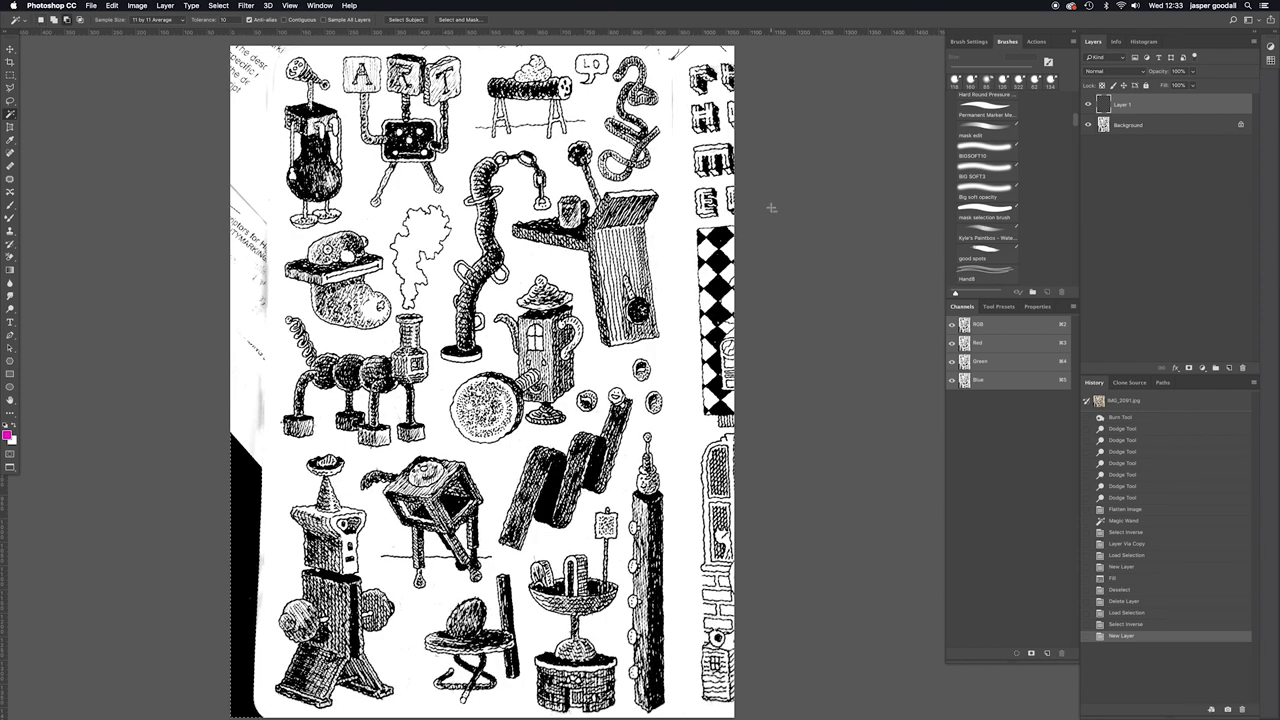
pyautogui.press('super+shift+z')
pyautogui.press('super+d')
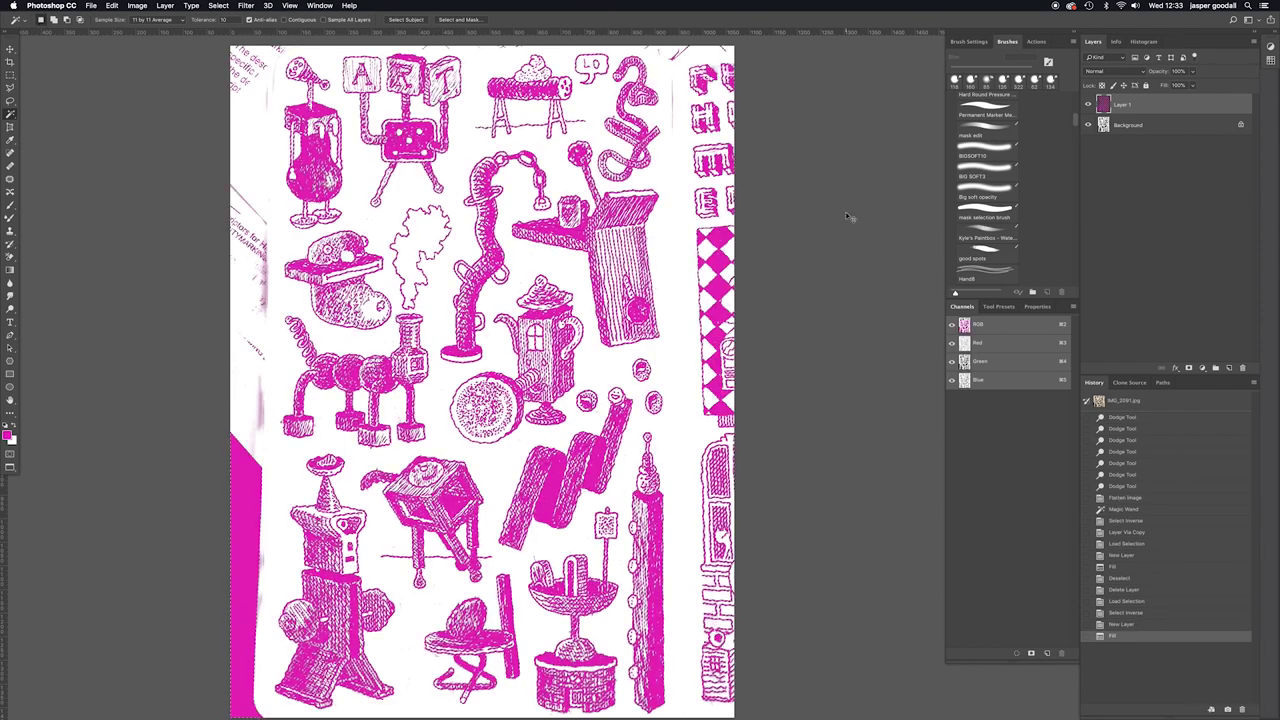
pyautogui.press('super+z')
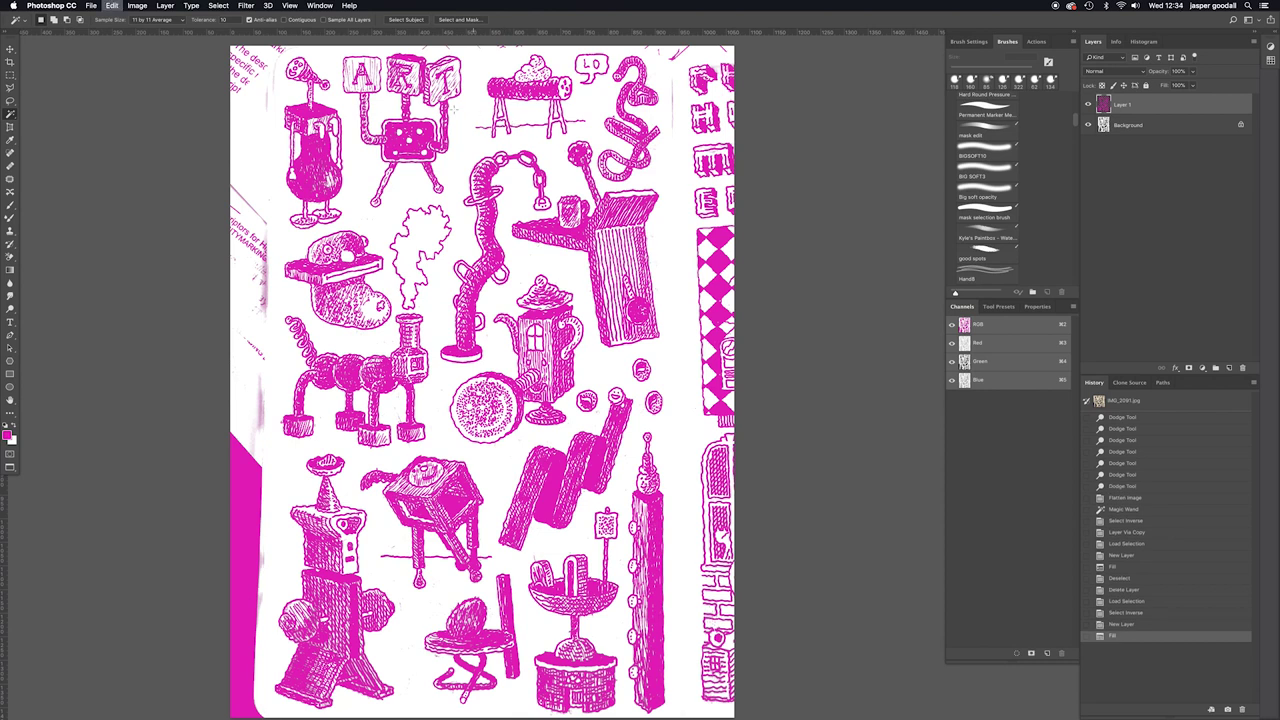
pyautogui.click(218, 5)
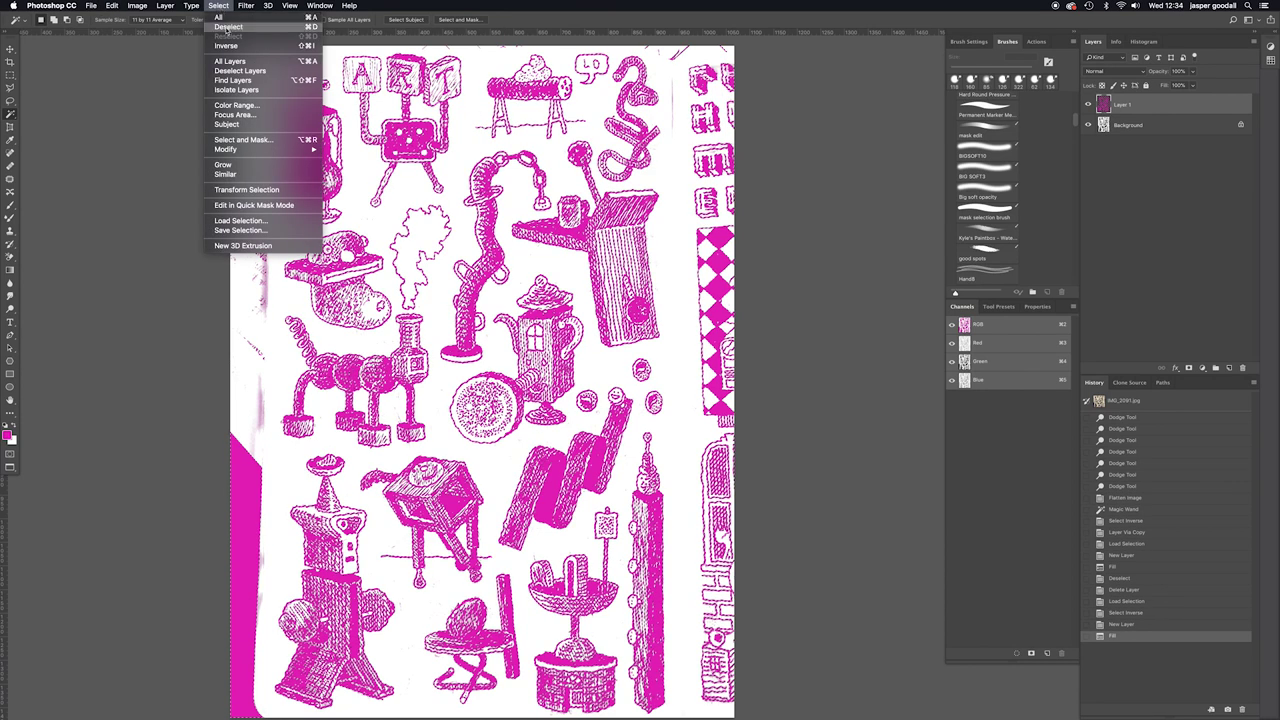
# Deselect, hide the Background, and zoom around to inspect the magenta doodles' soft semi-transparent edges
pyautogui.click(313, 28)
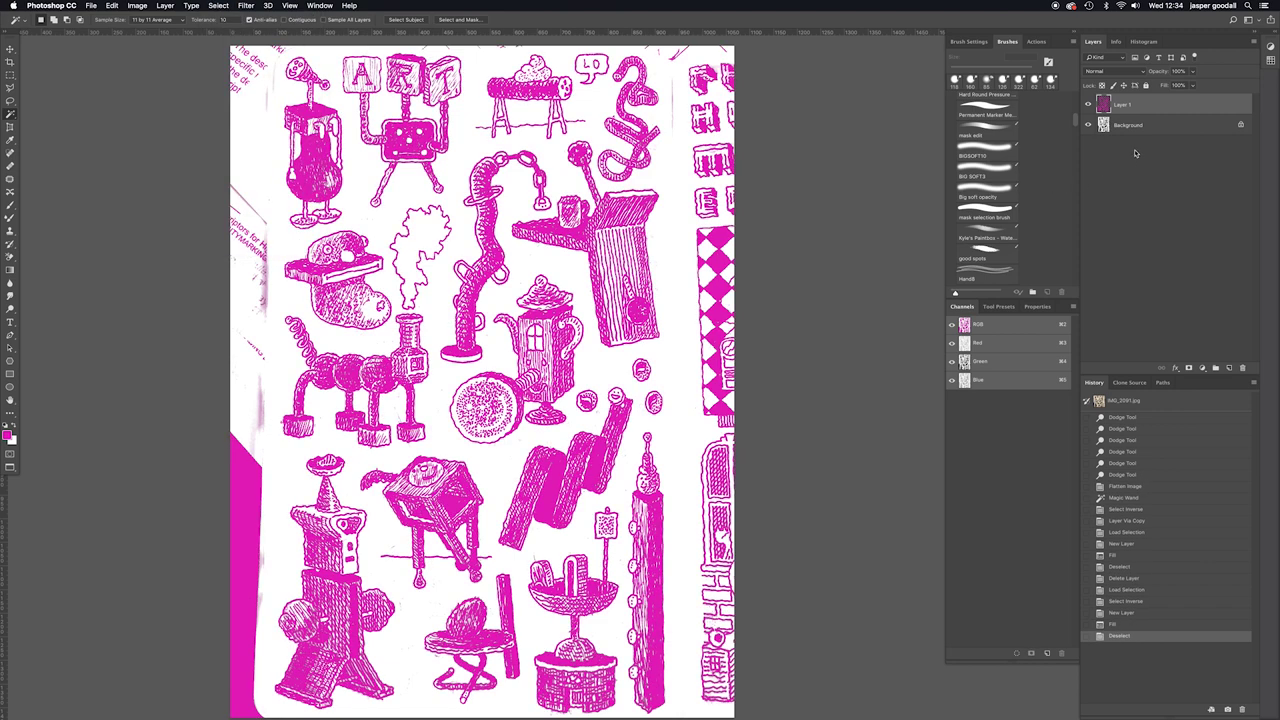
pyautogui.click(1088, 124)
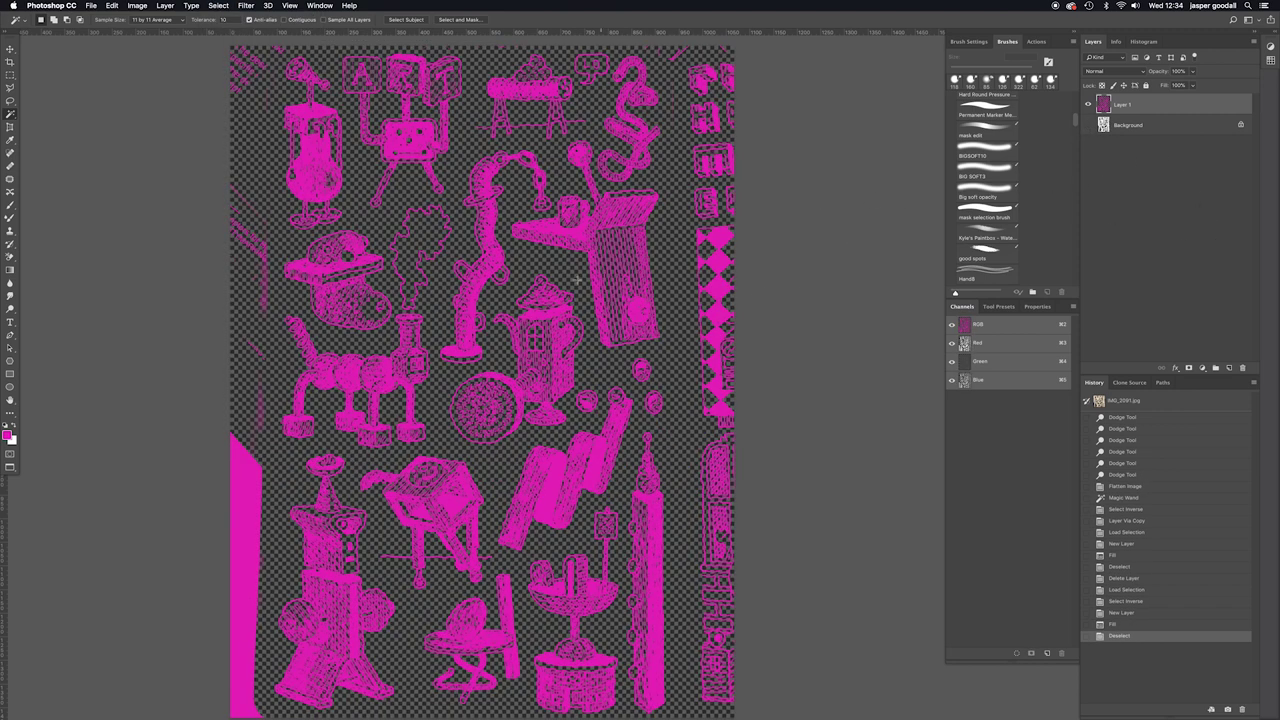
pyautogui.press('super+plus')
pyautogui.press('super+plus')
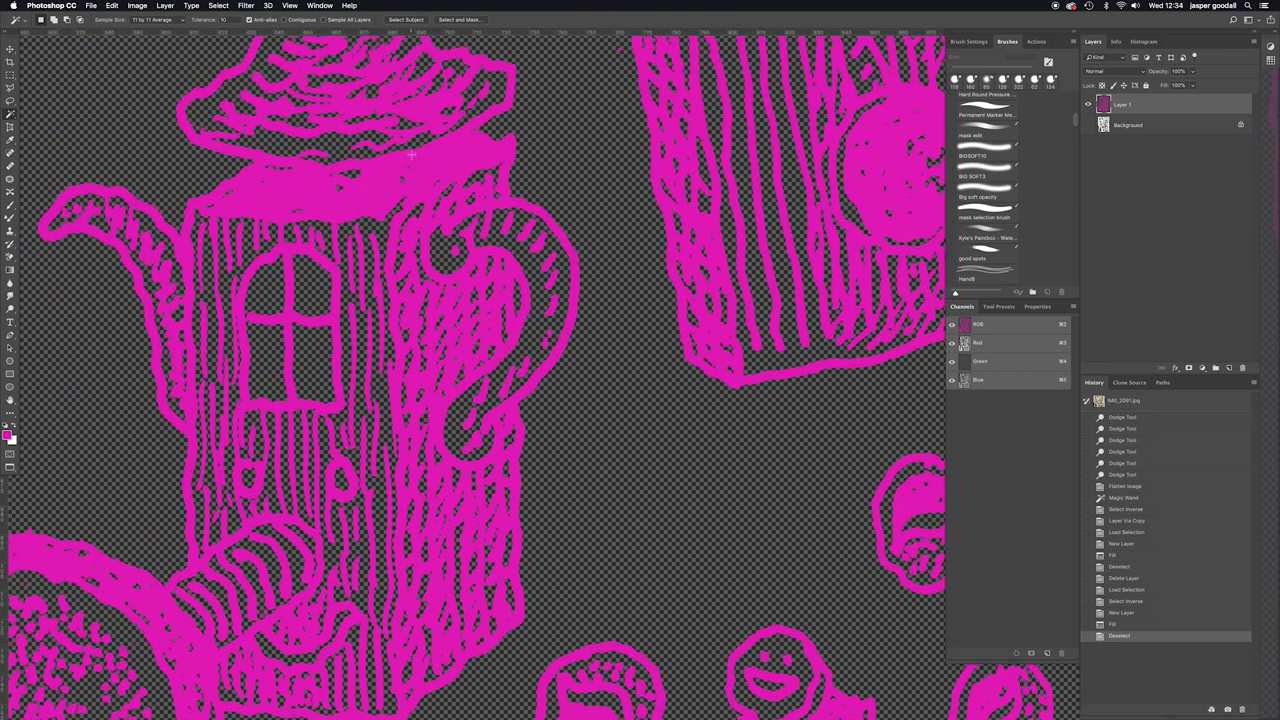
pyautogui.press('super+plus')
pyautogui.press('super+plus')
pyautogui.press('super+plus')
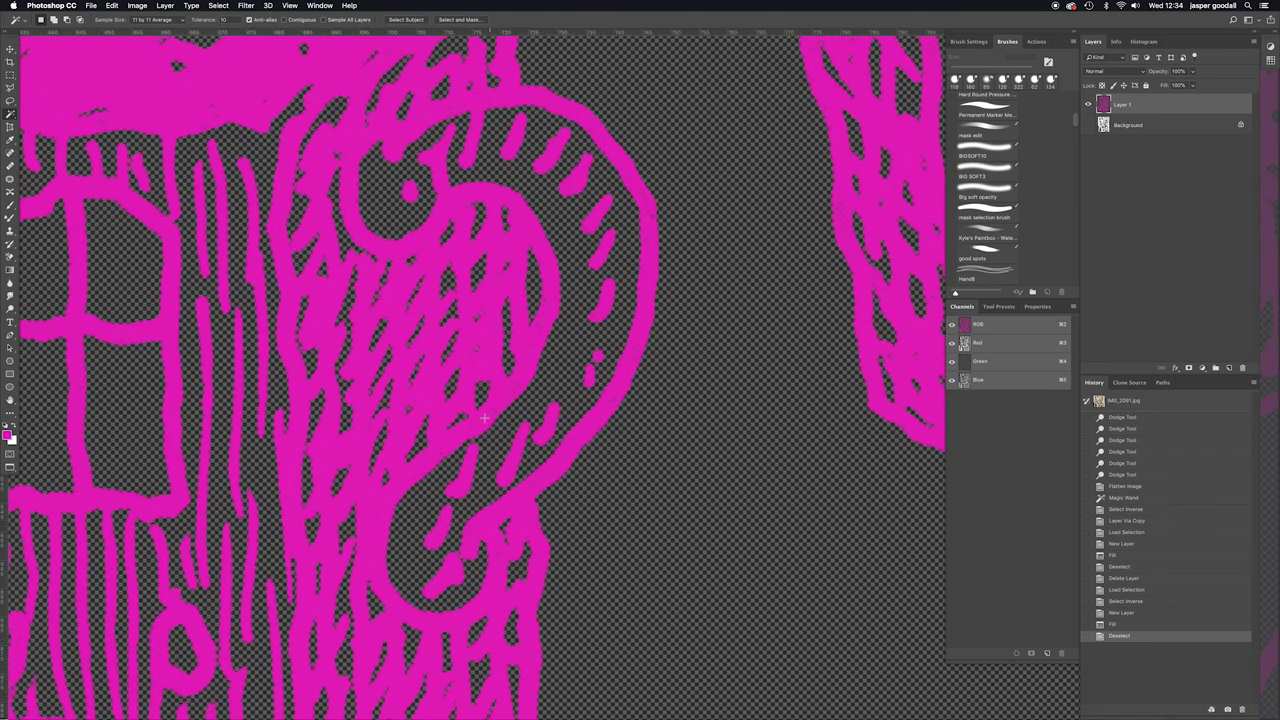
pyautogui.hscroll(-10, 200, 440)
pyautogui.scroll(-4, 200, 440)
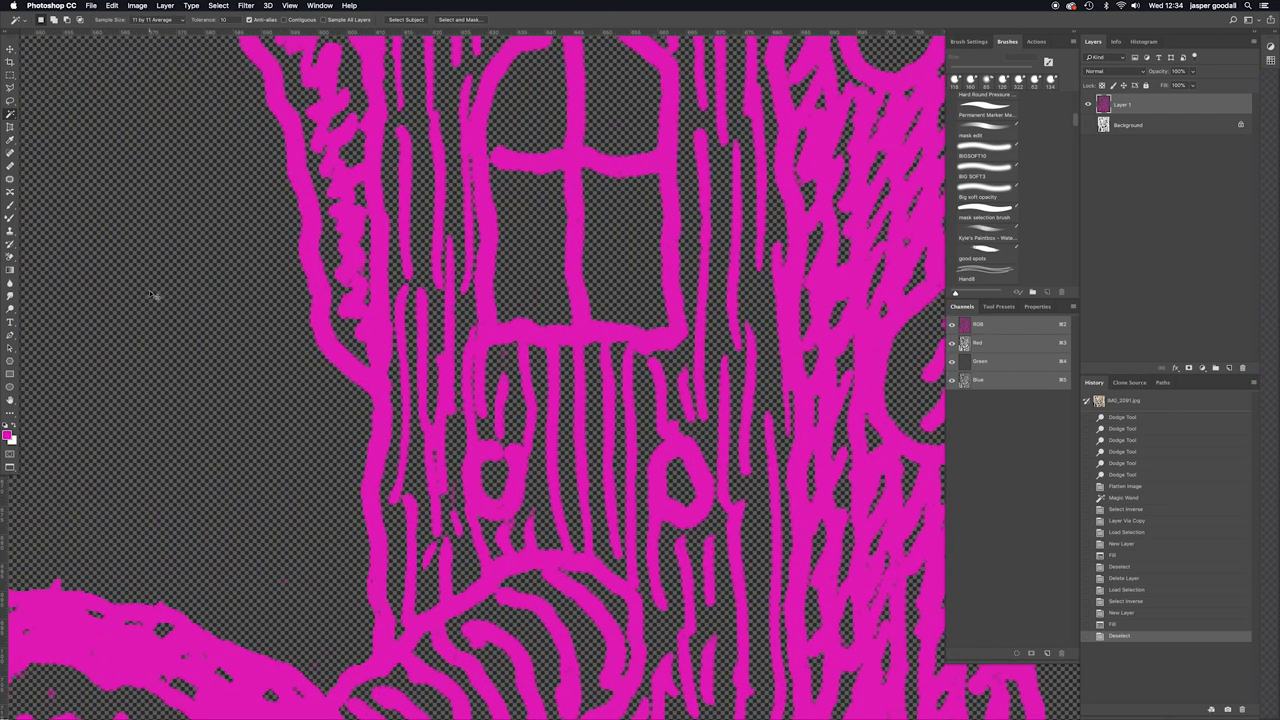
pyautogui.press('super+minus')
pyautogui.scroll(-5, 223, 429)
pyautogui.hscroll(-8, 223, 429)
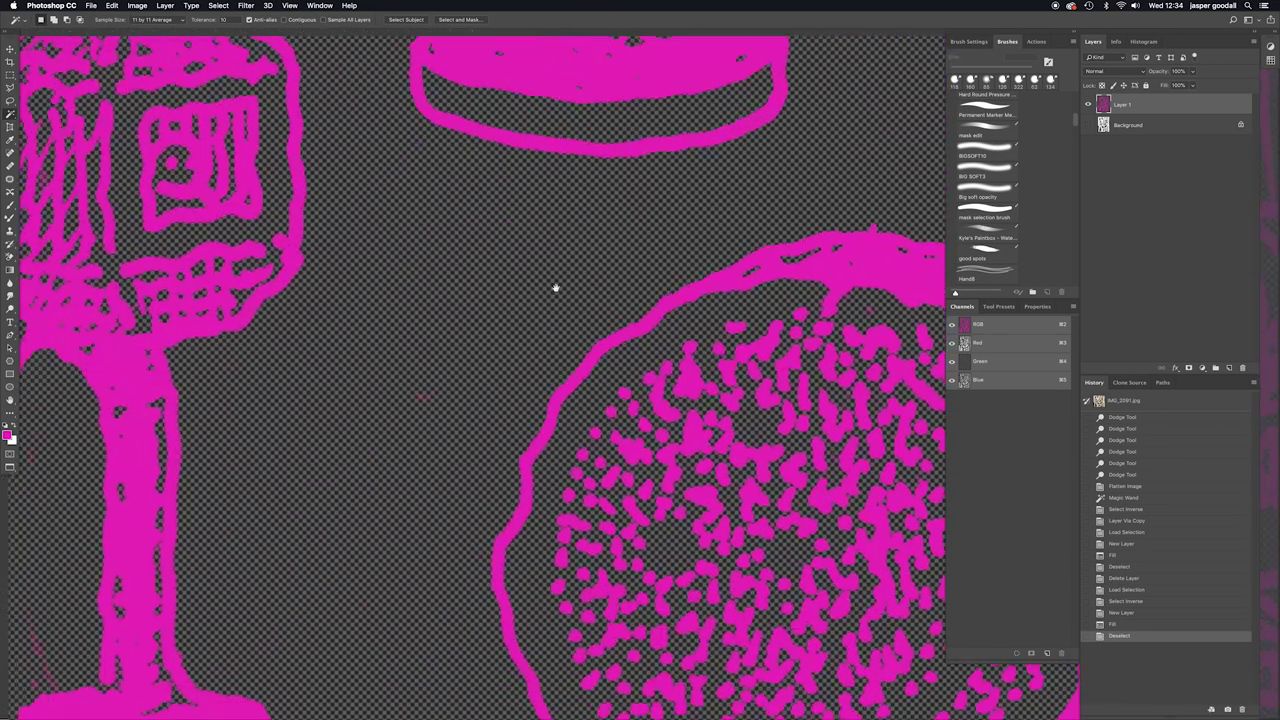
pyautogui.hscroll(-5, 320, 457)
pyautogui.scroll(-5, 586, 277)
pyautogui.press('super+equal')
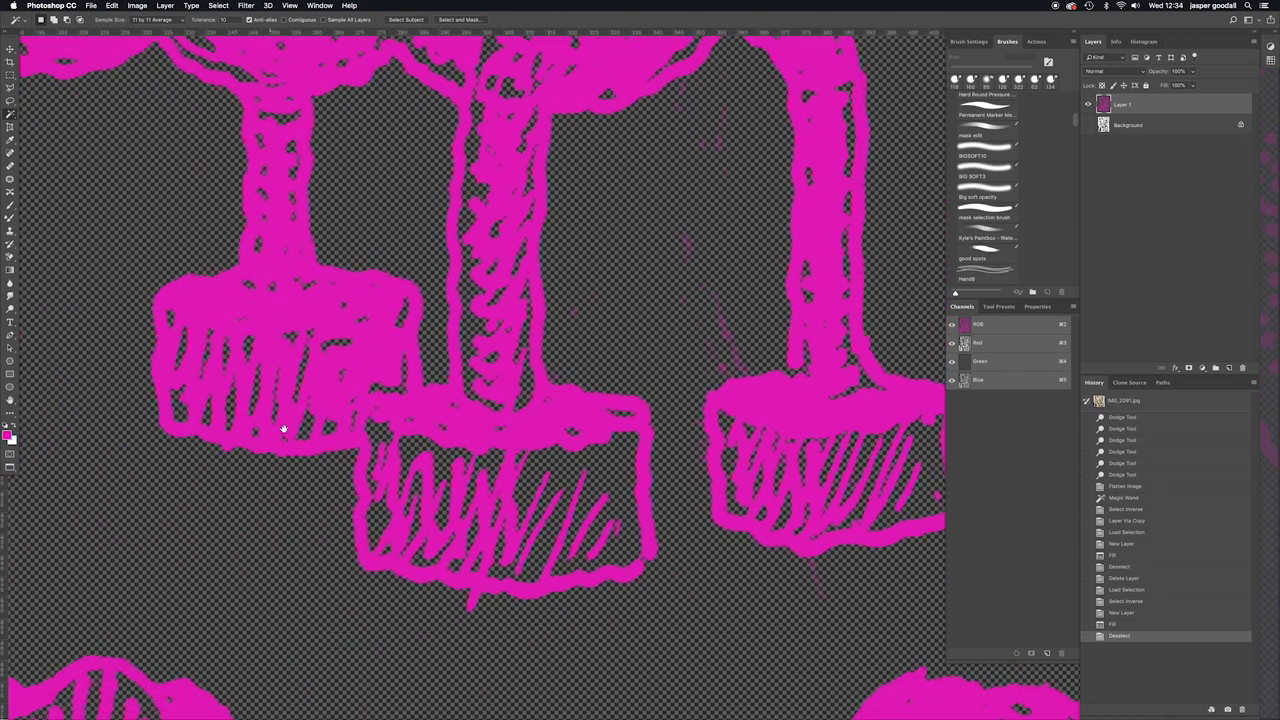
pyautogui.scroll(-3, 284, 430)
pyautogui.hscroll(-12, 423, 400)
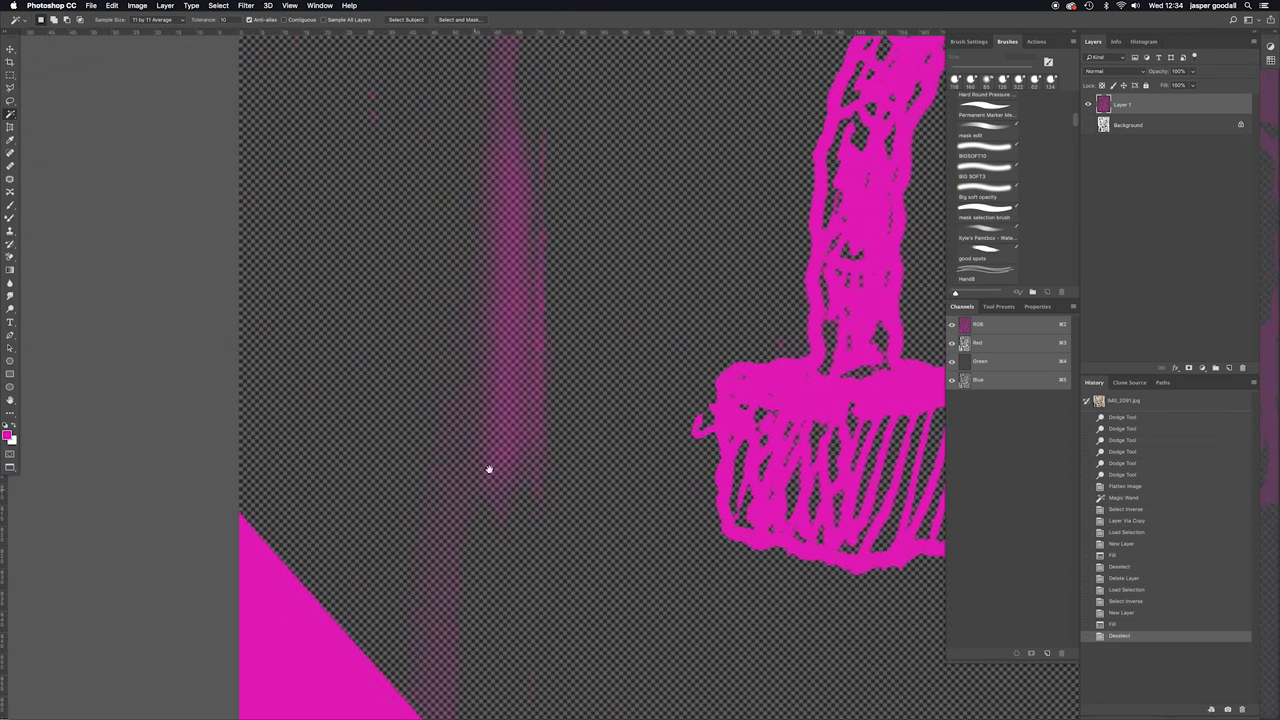
pyautogui.scroll(3, 500, 370)
pyautogui.hscroll(1, 500, 370)
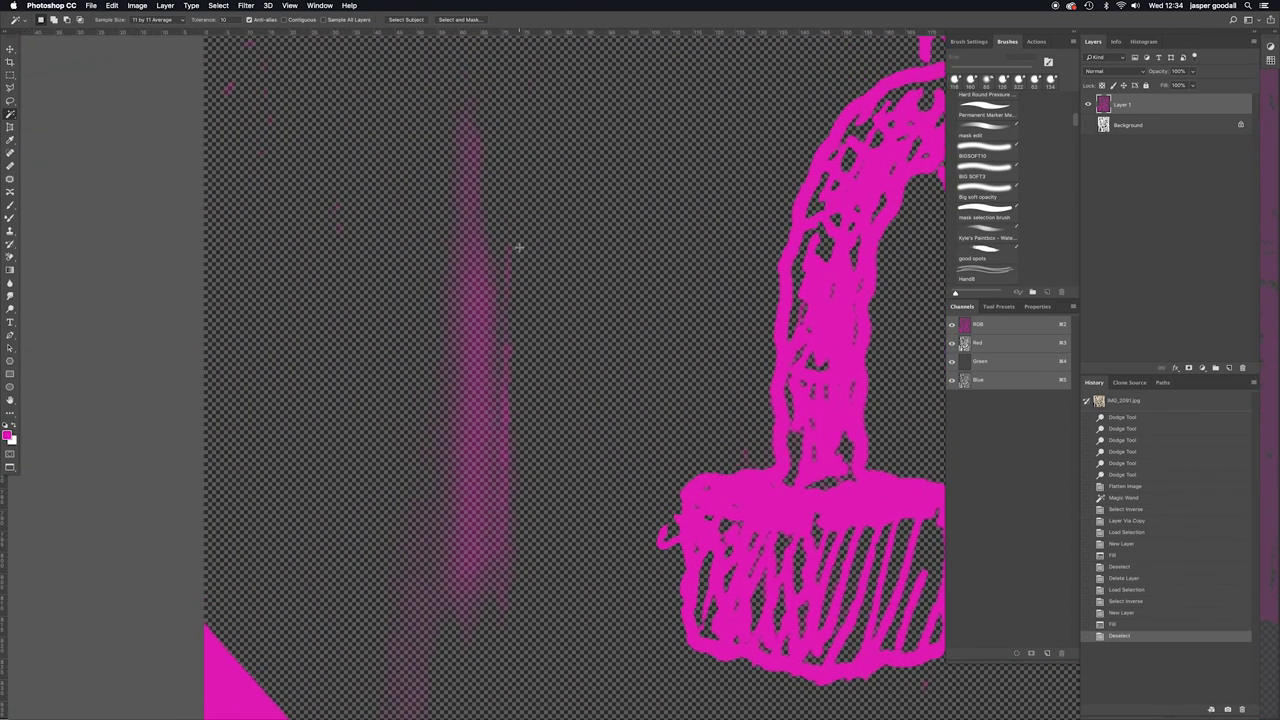
pyautogui.scroll(-10, 518, 247)
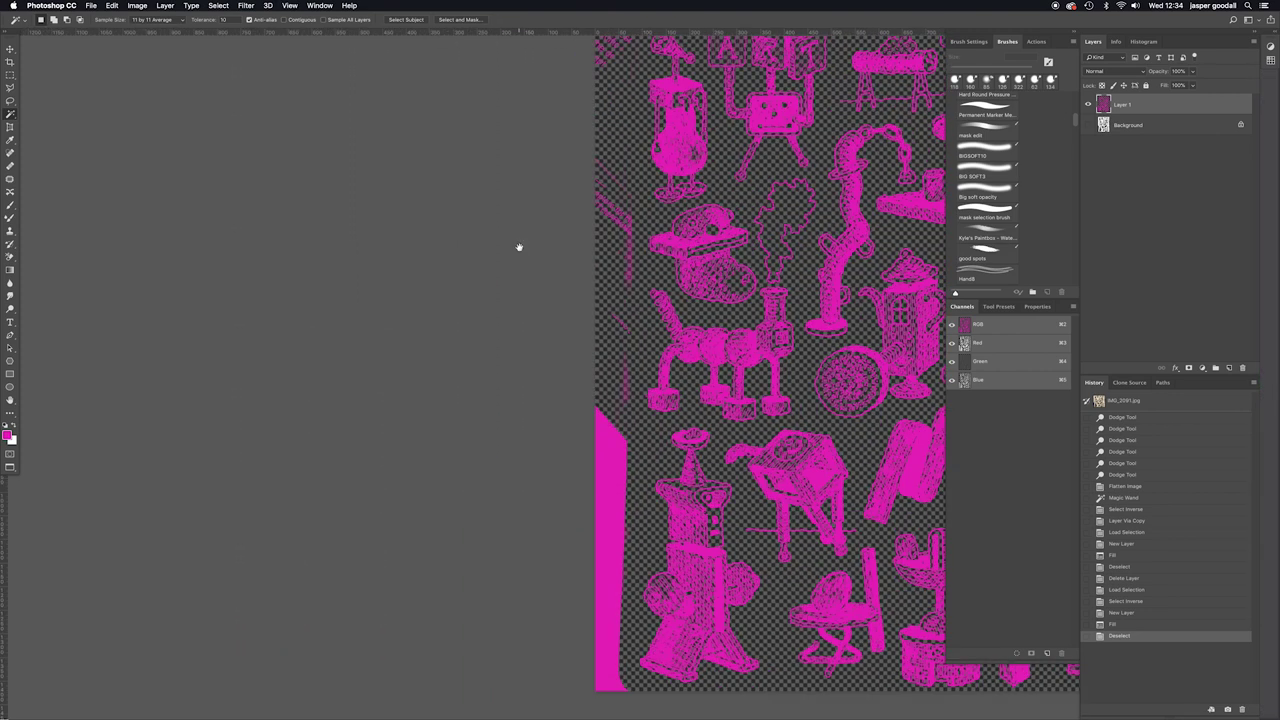
pyautogui.hscroll(8, 737, 291)
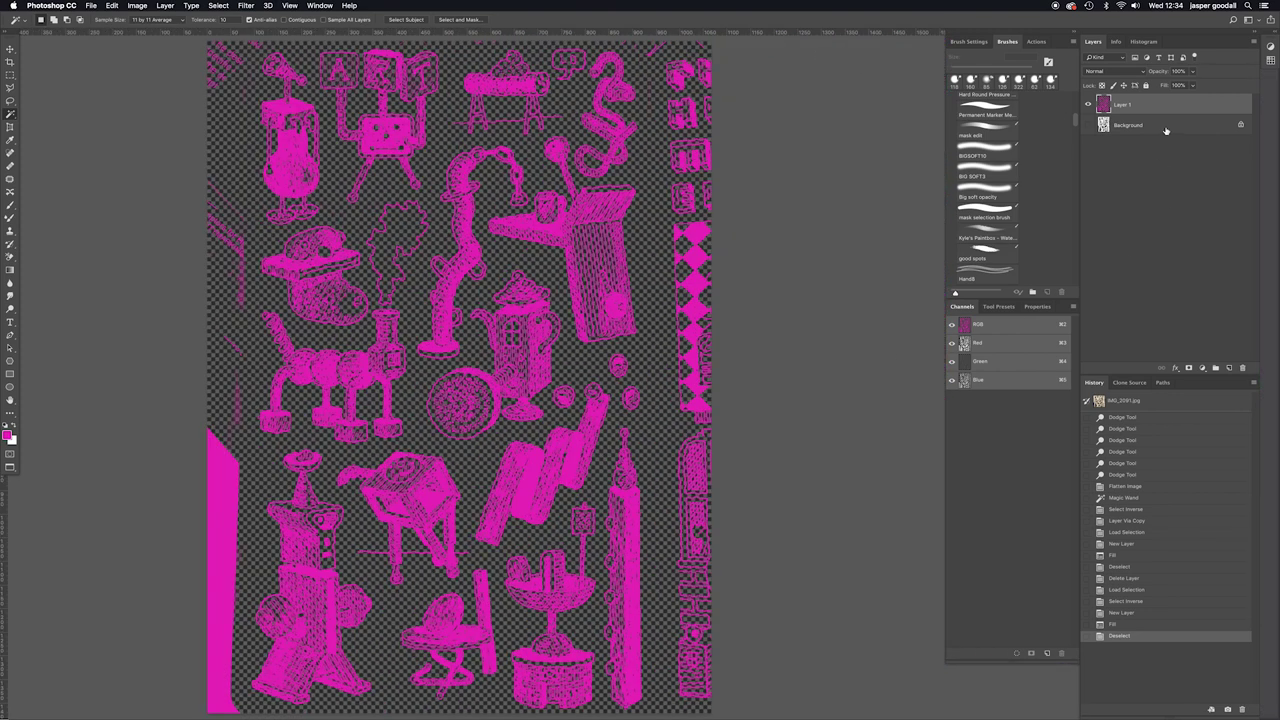
# Show the Background layer again and add a white-filled Layer 2 beneath the magenta layer
pyautogui.click(1088, 124)
pyautogui.click(1166, 128)
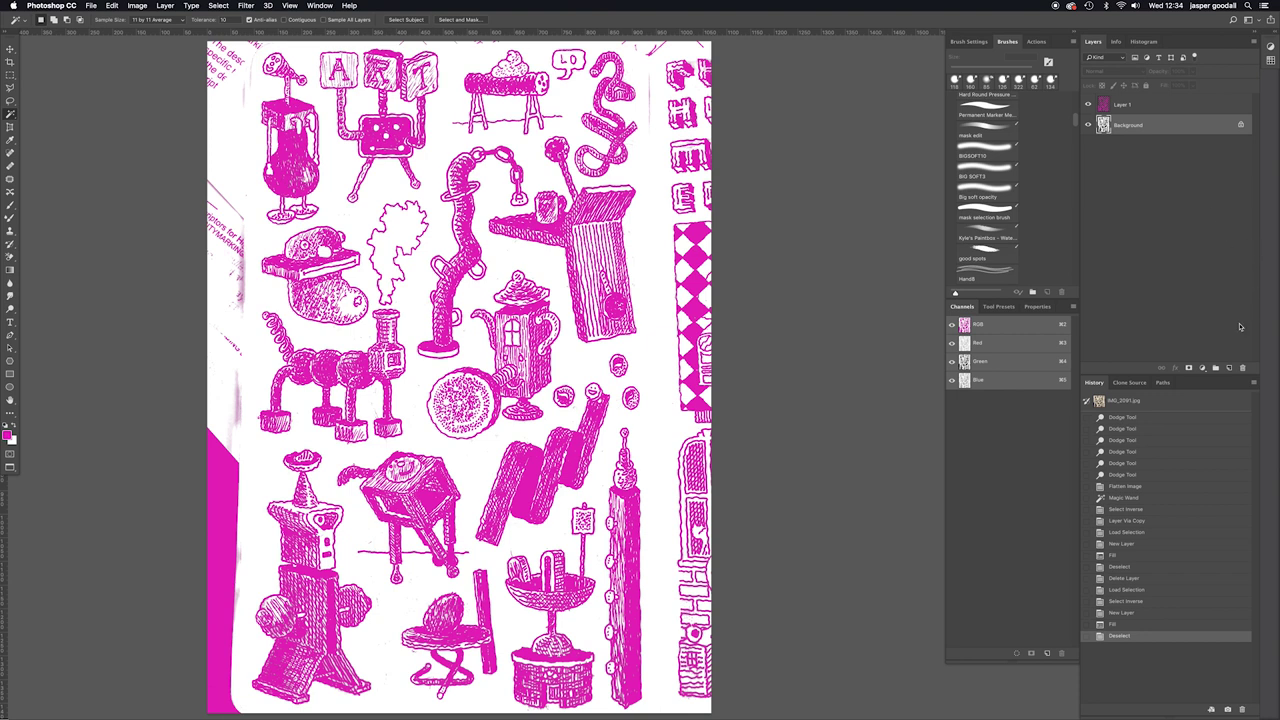
pyautogui.click(1229, 369)
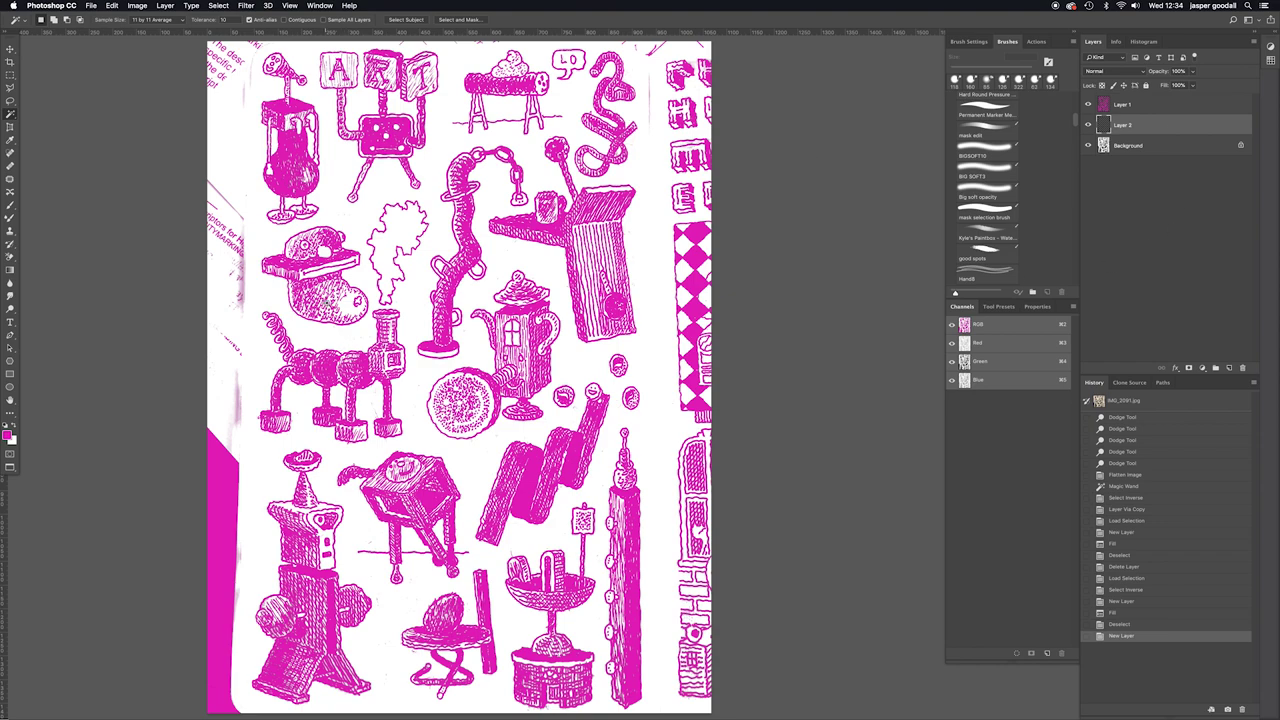
pyautogui.scroll(10, 340, 300)
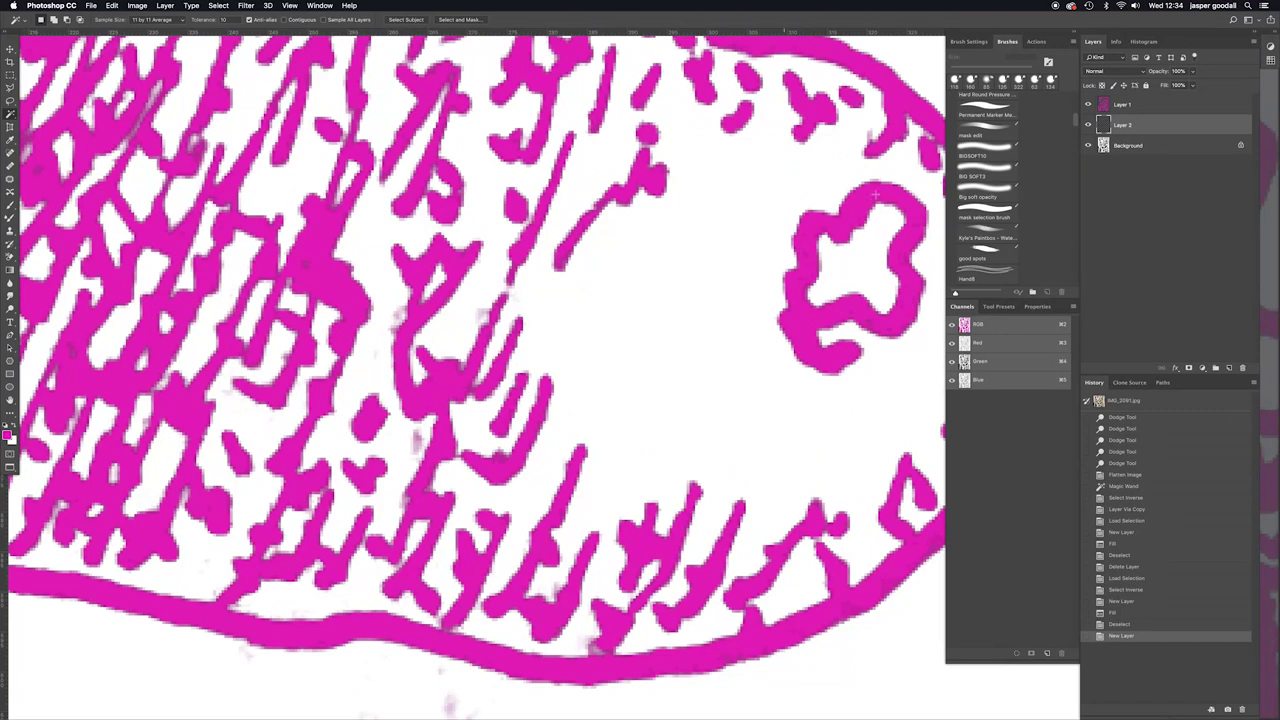
pyautogui.click(1088, 104)
pyautogui.click(1088, 104)
pyautogui.press('super+BackSpace')
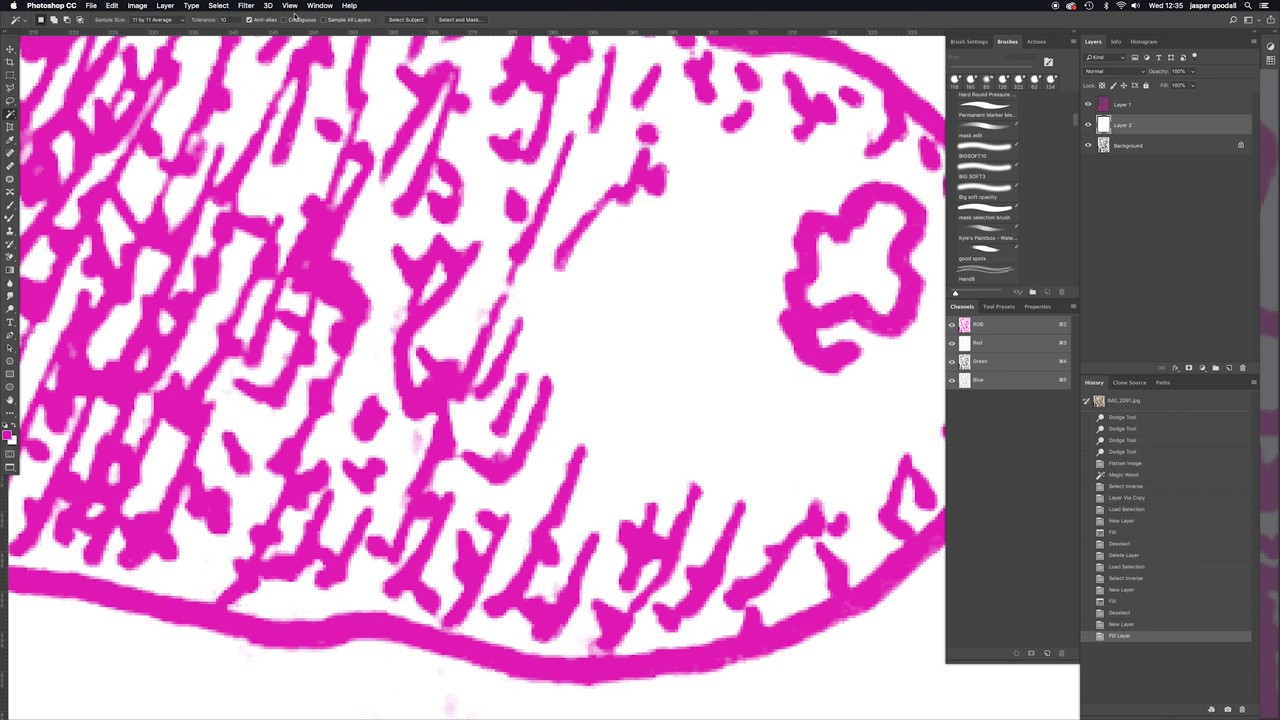
pyautogui.press('super+minus')
pyautogui.press('super+minus')
pyautogui.press('super+minus')
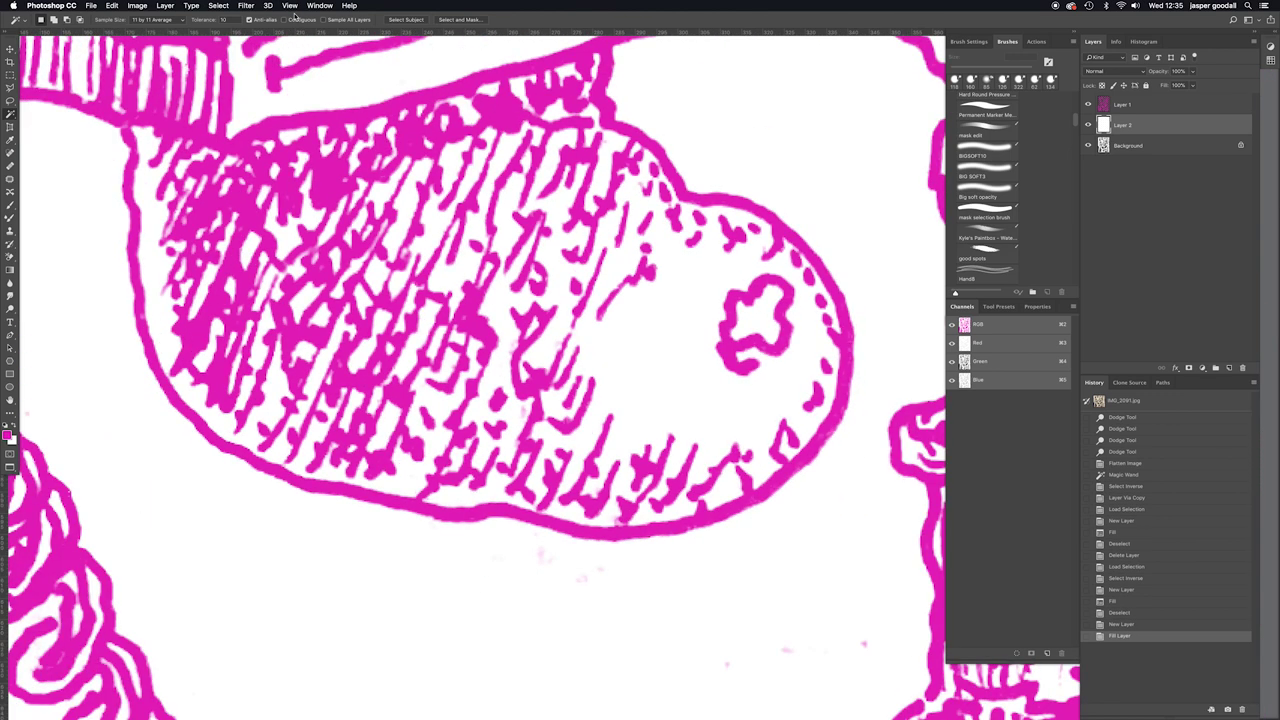
pyautogui.press('super+minus')
pyautogui.press('super+minus')
pyautogui.press('super+minus')
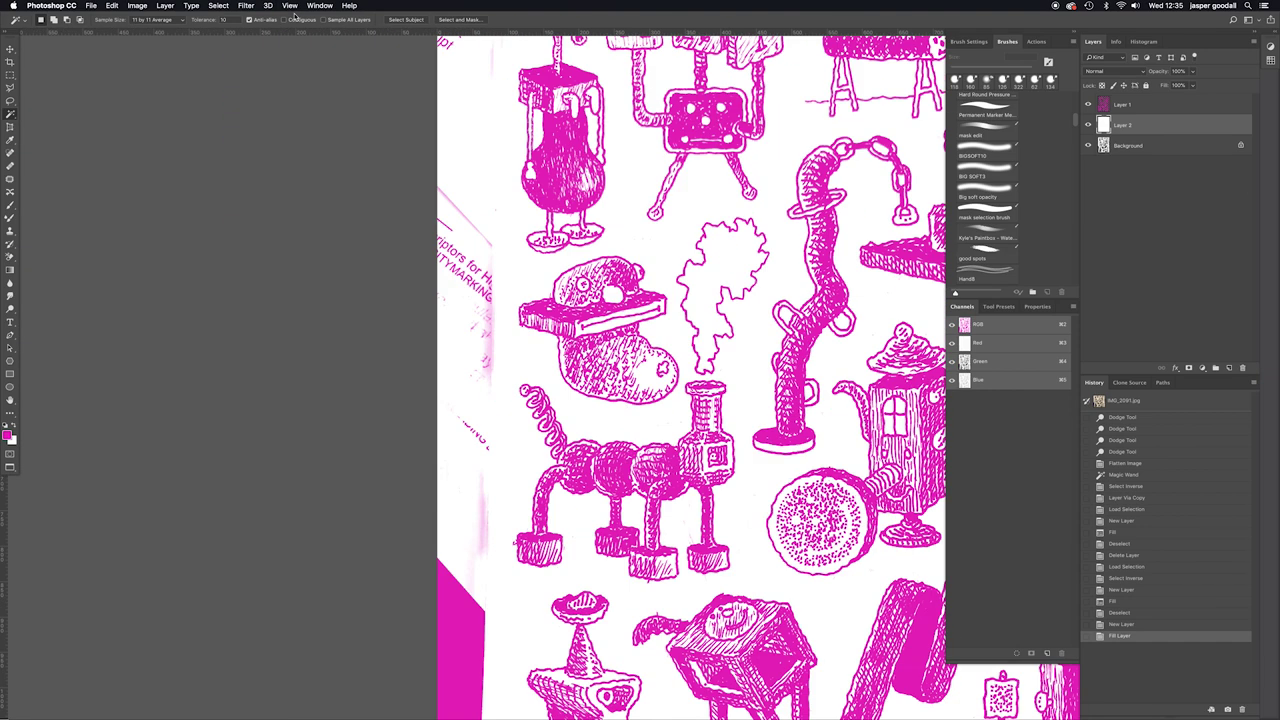
pyautogui.press('super+minus')
pyautogui.press('super+minus')
pyautogui.press('super+minus')
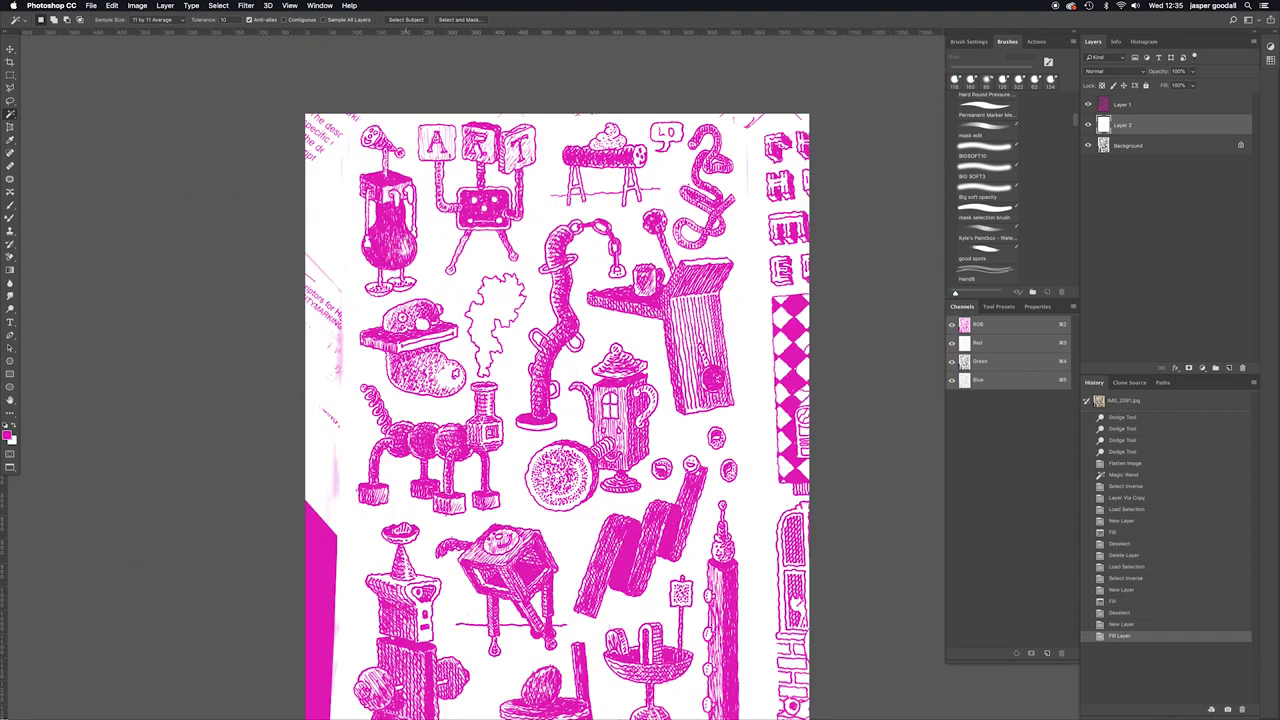
pyautogui.moveTo(633, 259)
pyautogui.mouseDown()
pyautogui.moveTo(579, 245)
pyautogui.moveTo(559, 203)
pyautogui.mouseUp()
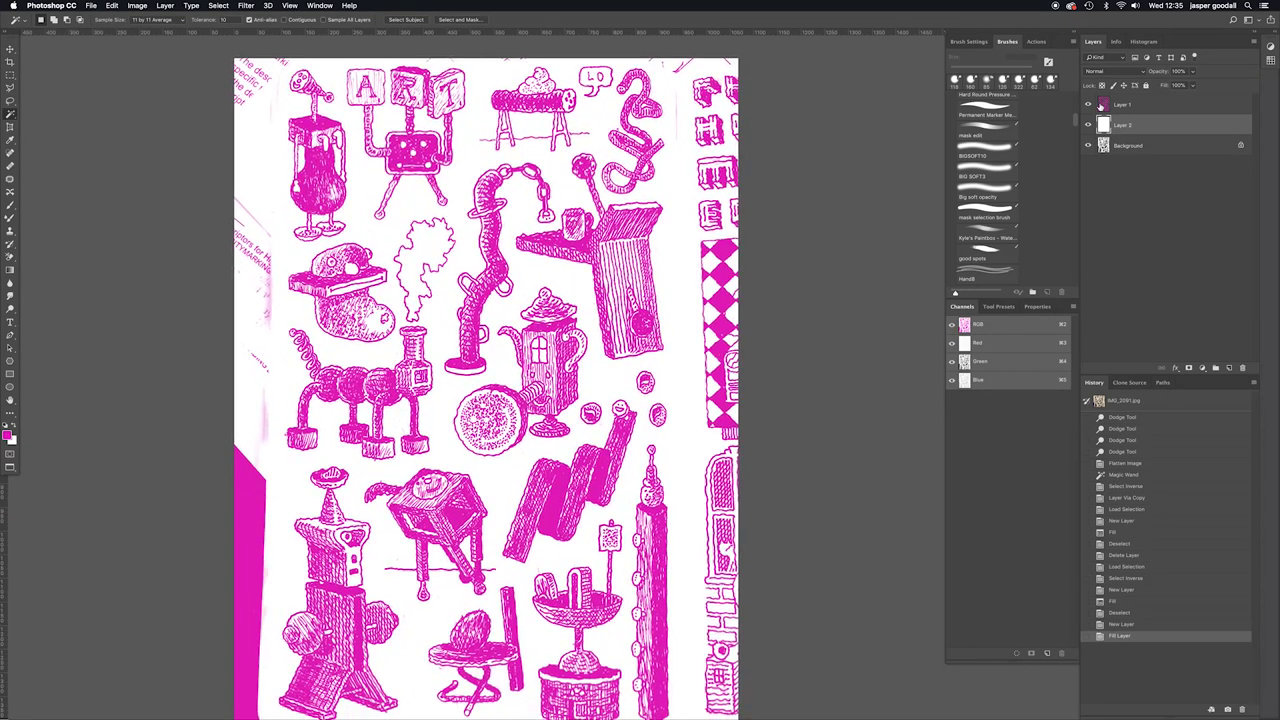
# Lasso the teapot and round disc on Layer 1 and cut them onto new Layer 3
pyautogui.click(1128, 106)
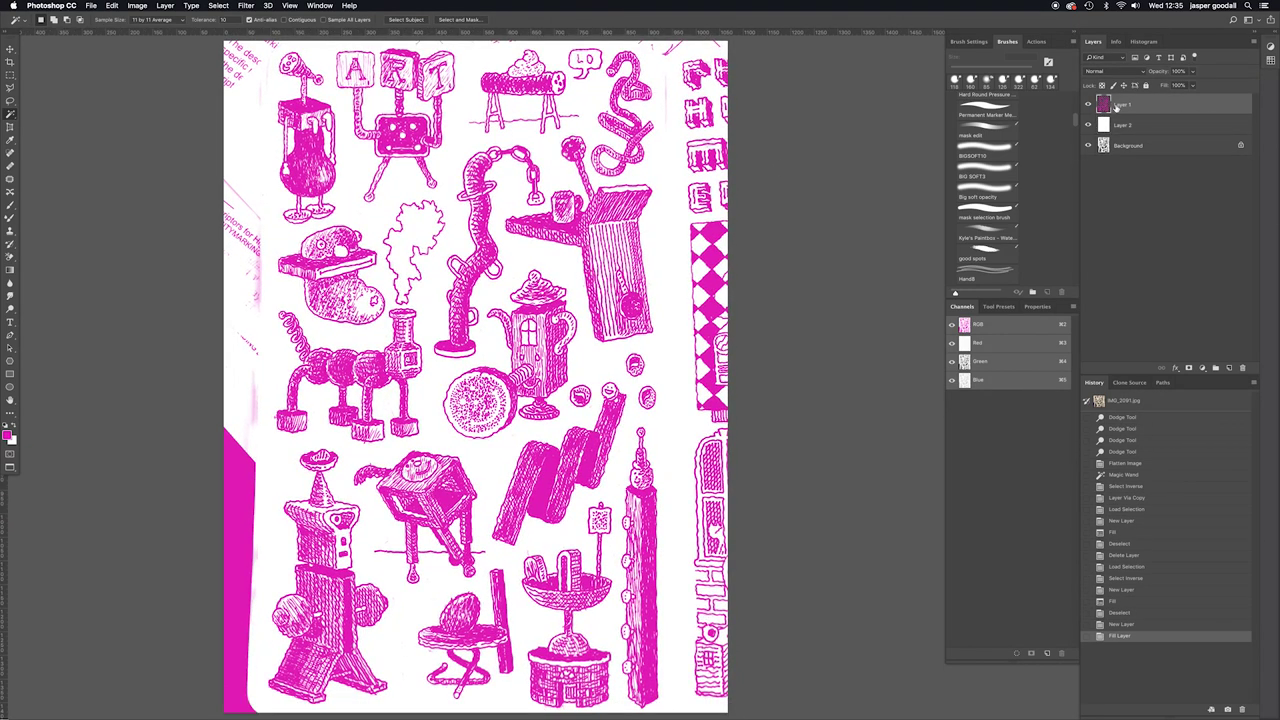
pyautogui.click(10, 101)
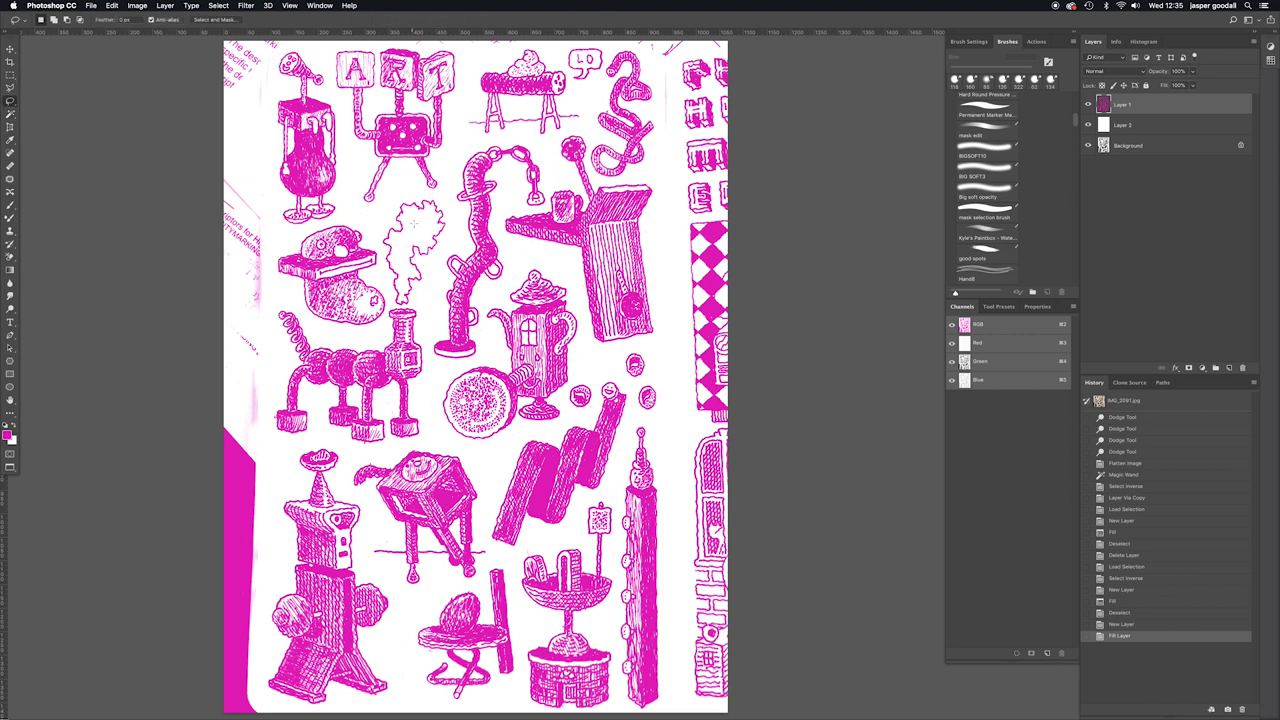
pyautogui.scroll(-5, 476, 375)
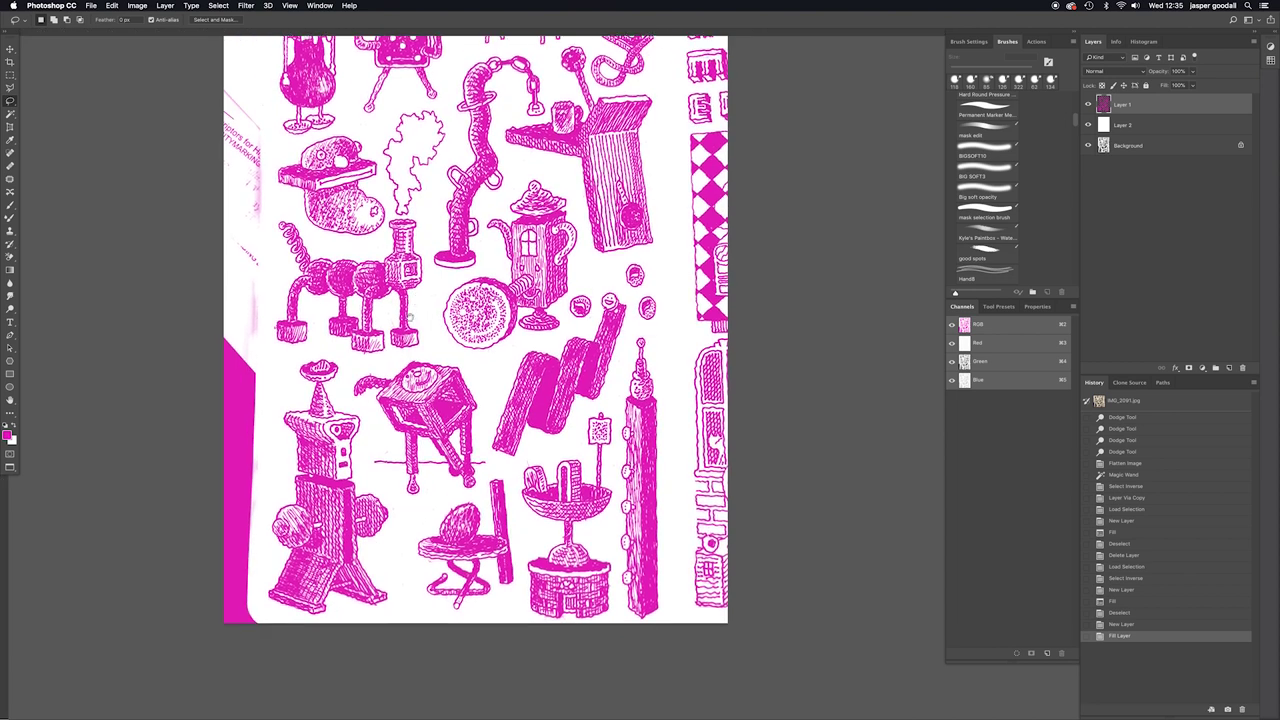
pyautogui.moveTo(543, 173); pyautogui.dragTo(484, 216)
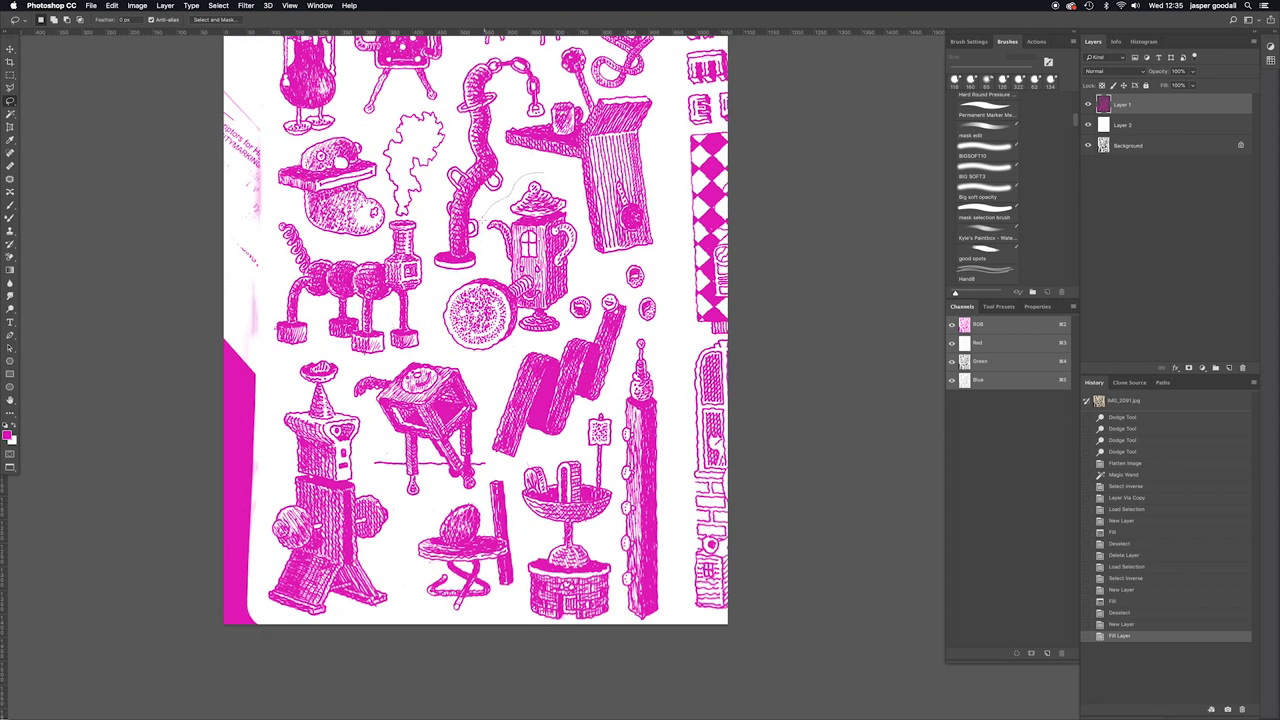
pyautogui.moveTo(446, 290); pyautogui.dragTo(435, 330)
pyautogui.moveTo(483, 366)
pyautogui.mouseDown()
pyautogui.moveTo(570, 324)
pyautogui.moveTo(586, 254)
pyautogui.moveTo(566, 186)
pyautogui.mouseUp()
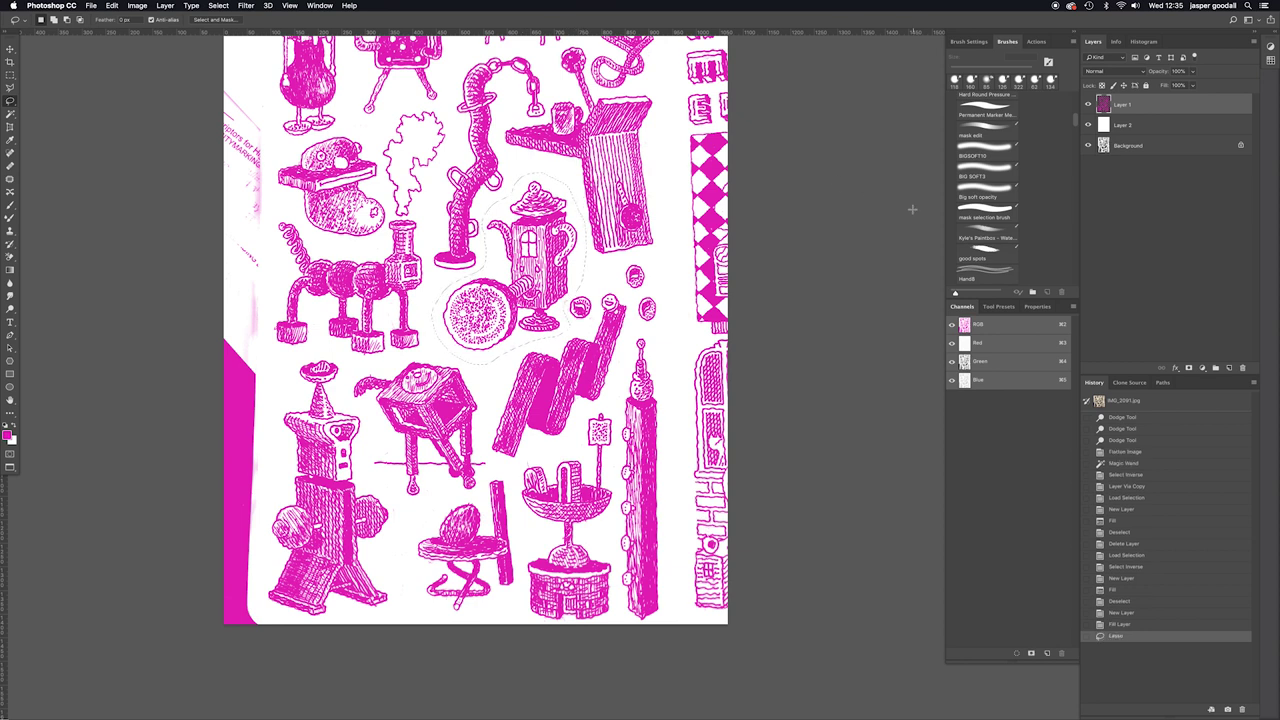
pyautogui.scroll(4, 896, 215)
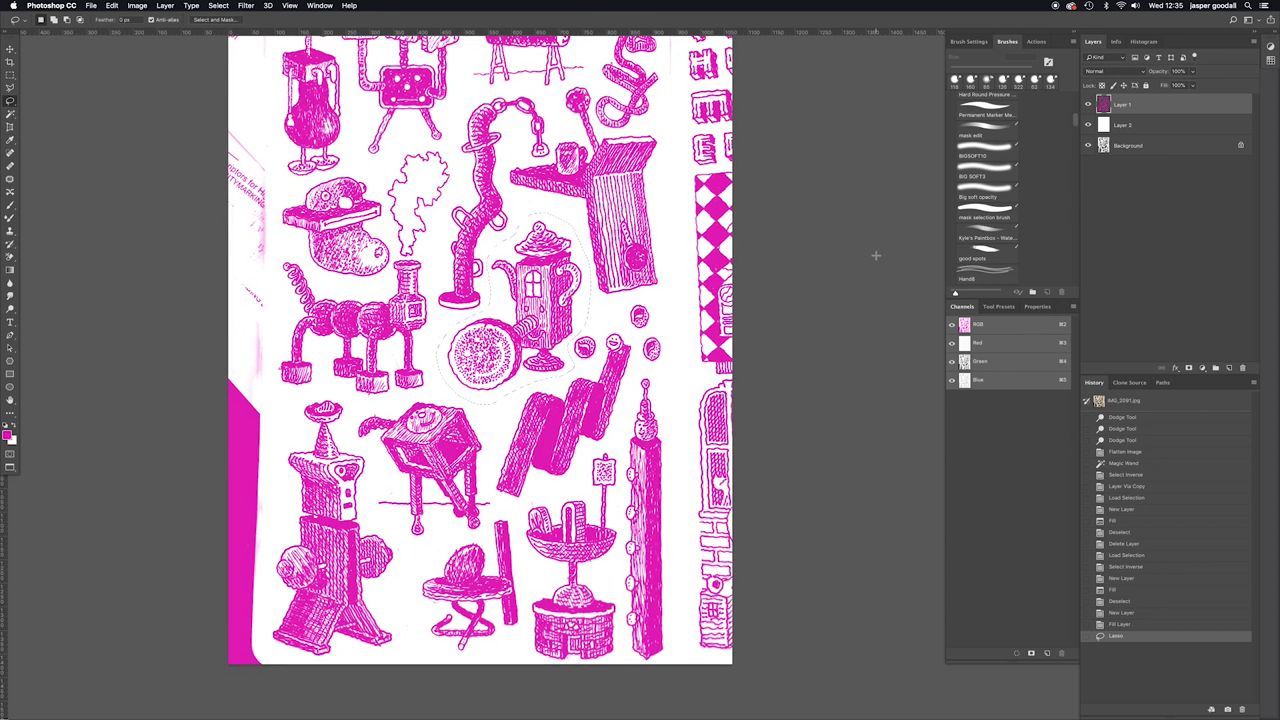
pyautogui.click(165, 6)
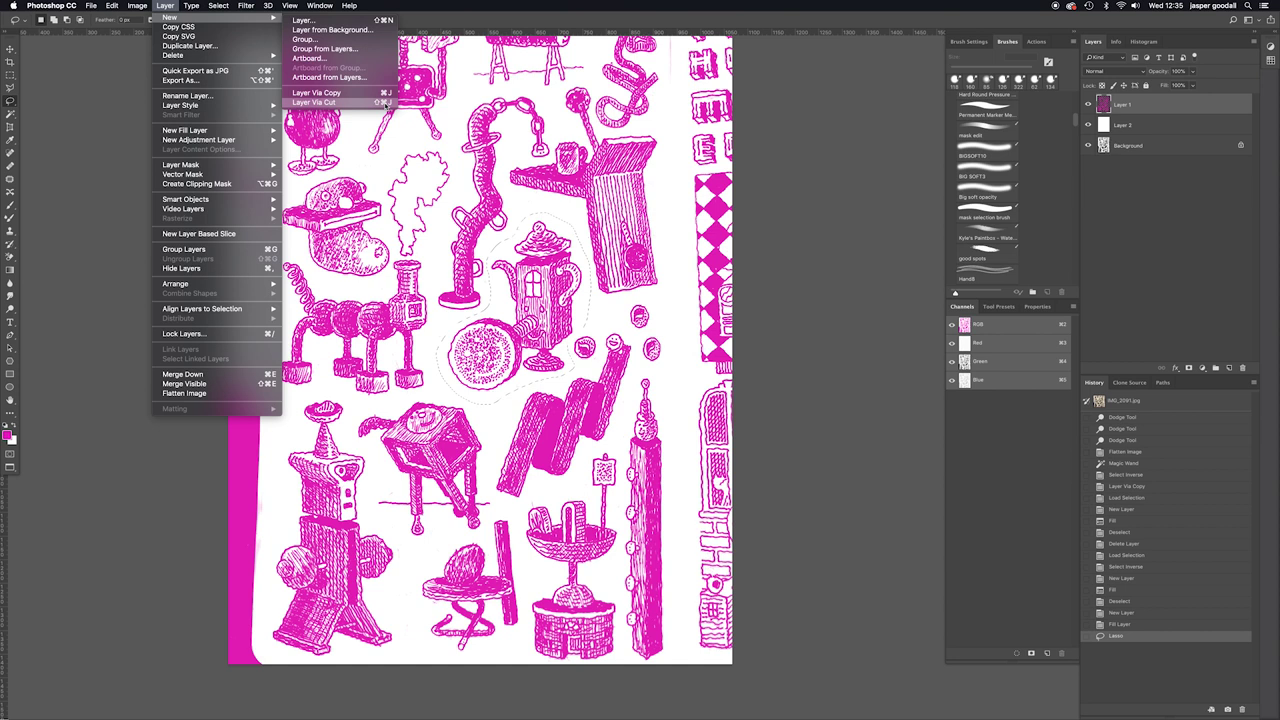
pyautogui.click(385, 103)
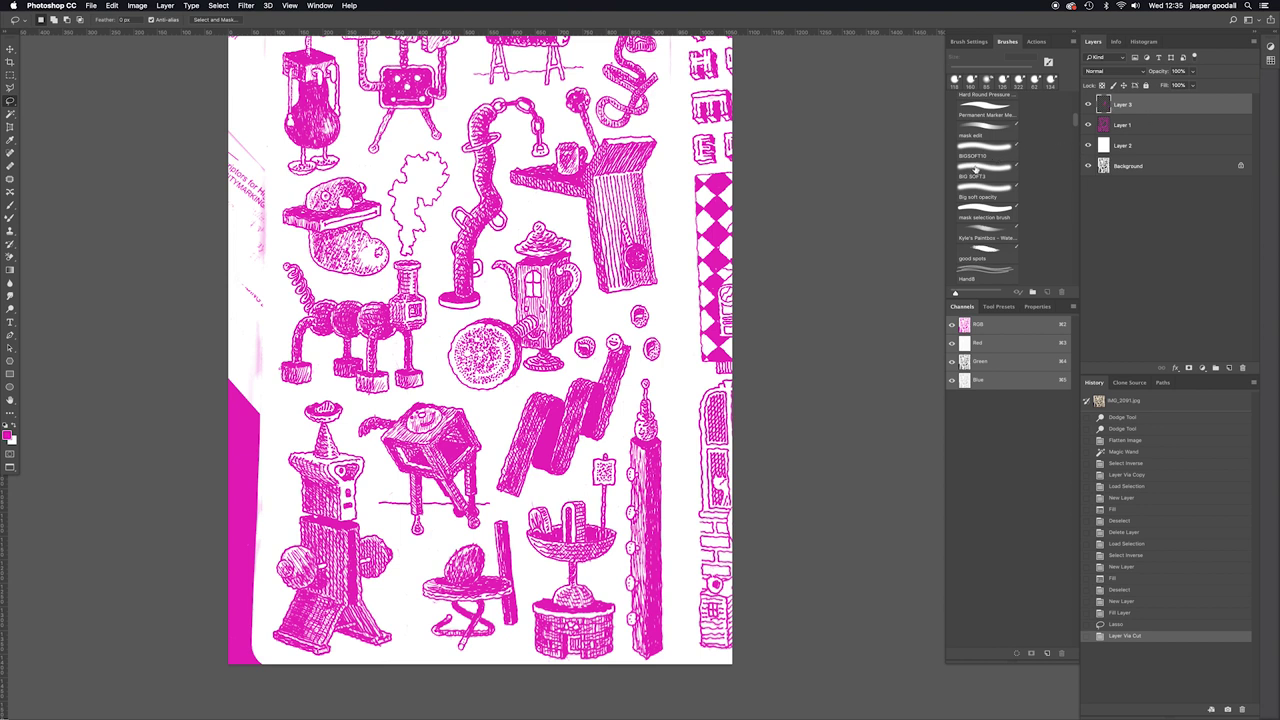
# Move the Layer 3 teapot and disc cut-out up and to the right
pyautogui.press('v')
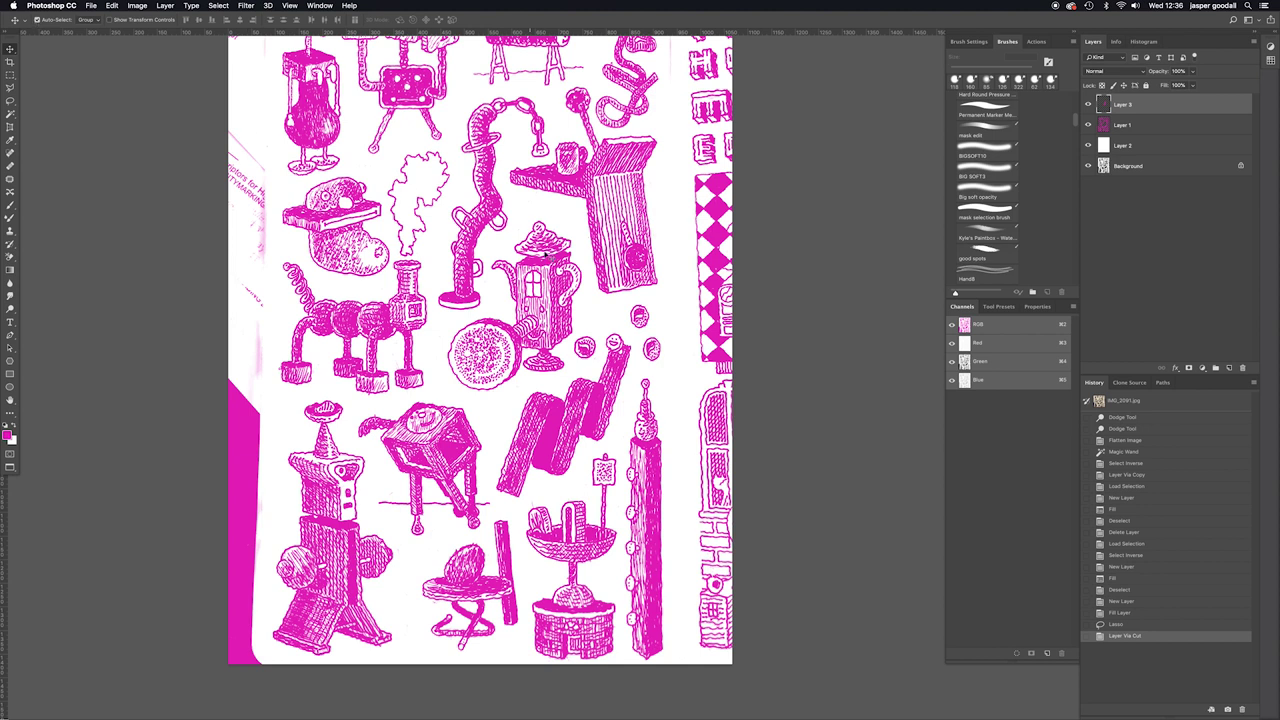
pyautogui.moveTo(538, 268)
pyautogui.mouseDown()
pyautogui.moveTo(578, 207)
pyautogui.moveTo(650, 203)
pyautogui.moveTo(635, 151)
pyautogui.moveTo(463, 208)
pyautogui.moveTo(566, 205)
pyautogui.moveTo(609, 231)
pyautogui.moveTo(556, 295)
pyautogui.moveTo(558, 251)
pyautogui.mouseUp()
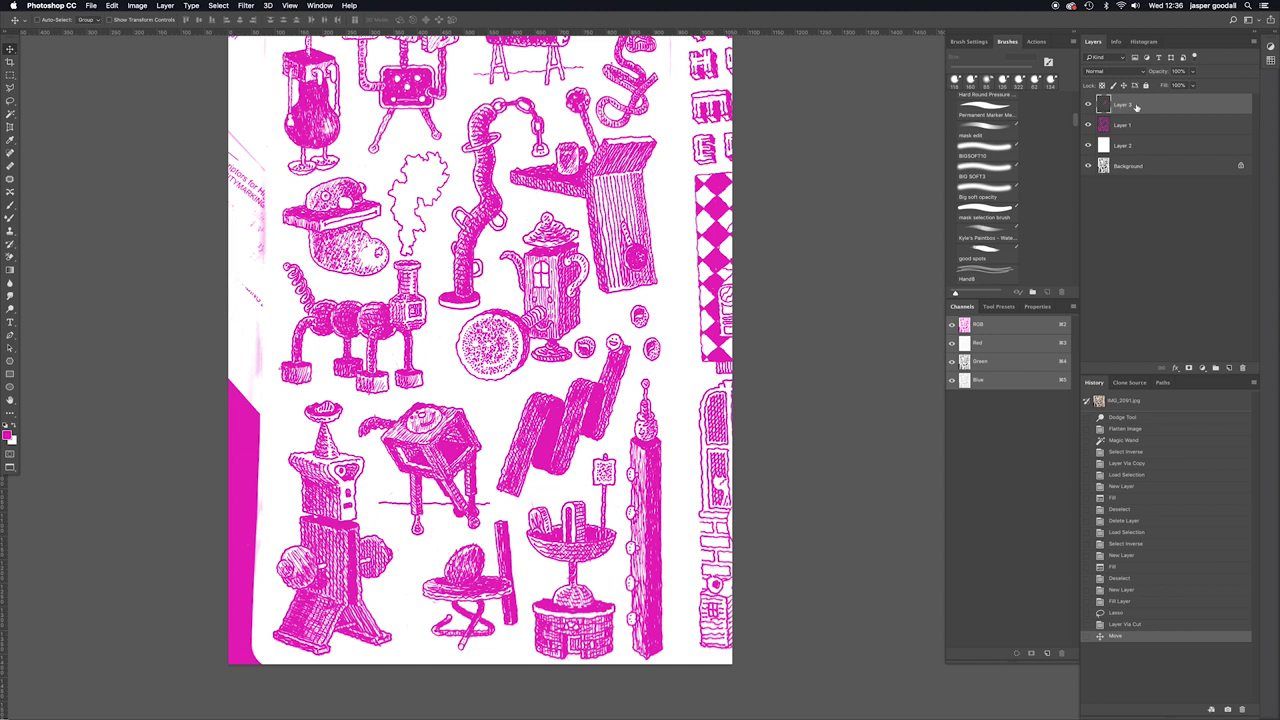
# Fill the teapot selection with blue 513cf0 on a new Layer 4
pyautogui.keyDown('super'); pyautogui.click(1103, 104); pyautogui.keyUp('super')
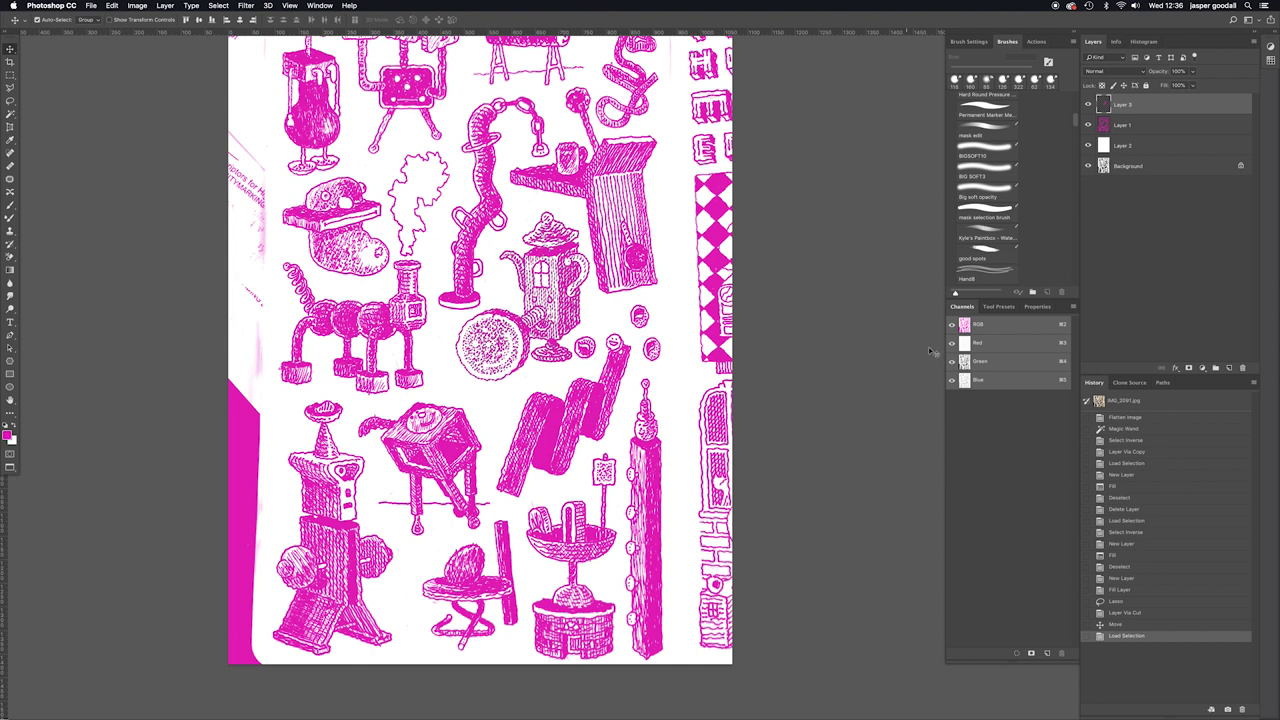
pyautogui.click(1229, 368)
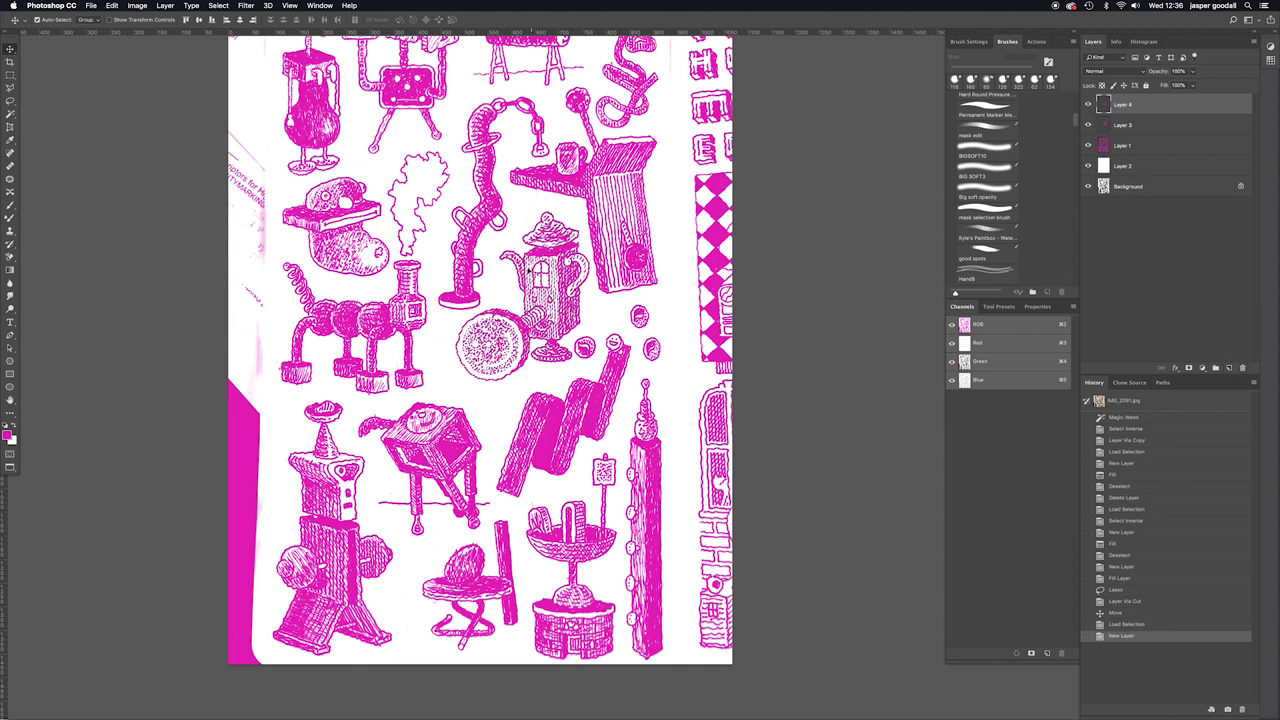
pyautogui.press('i')
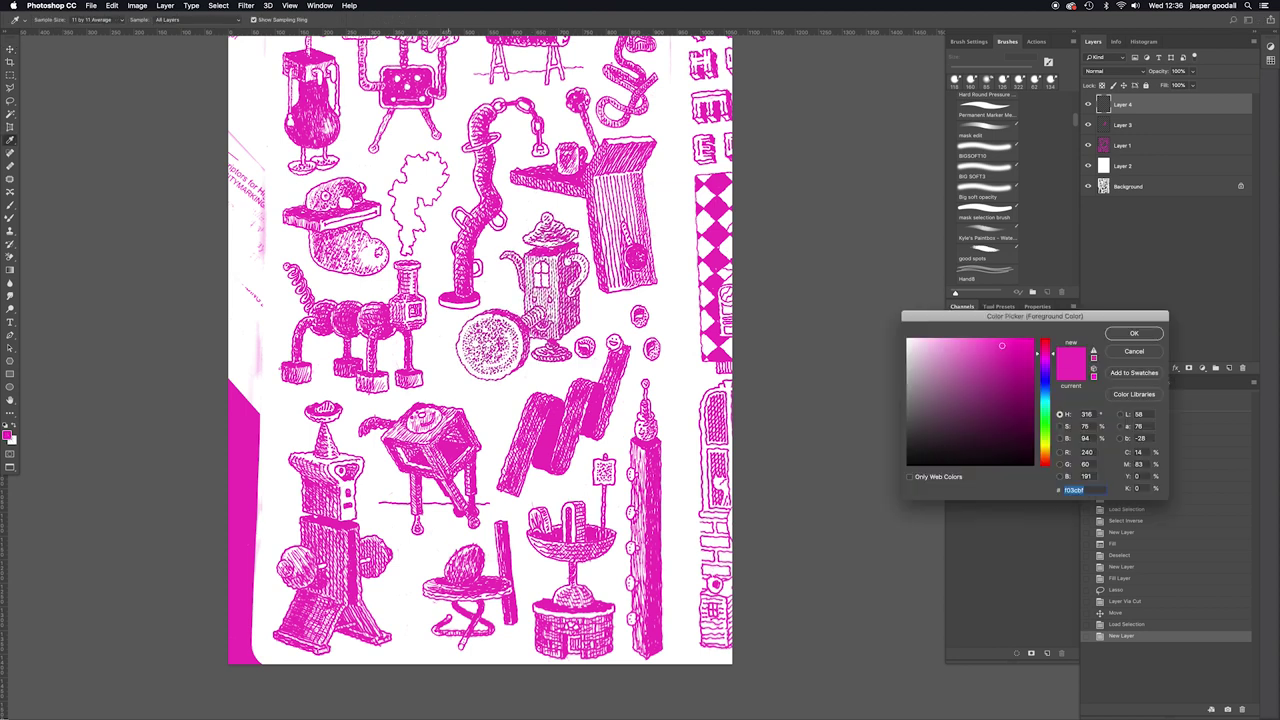
pyautogui.click(1045, 380)
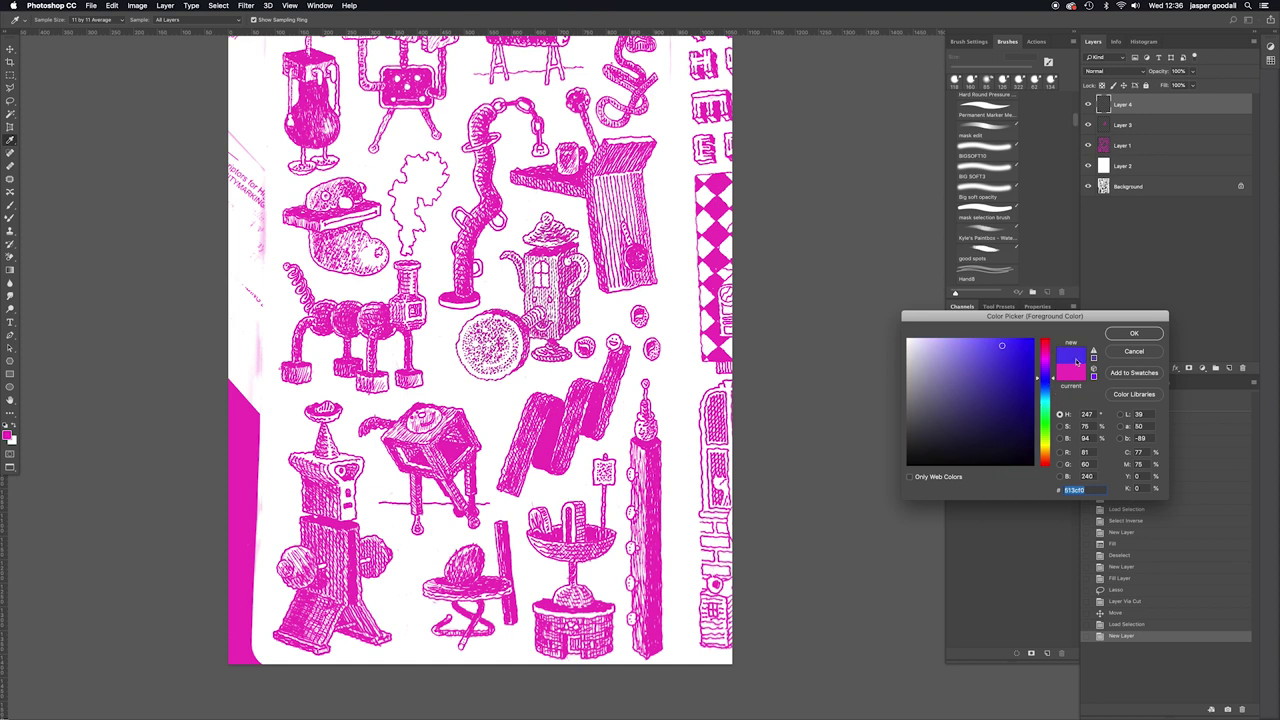
pyautogui.click(1133, 334)
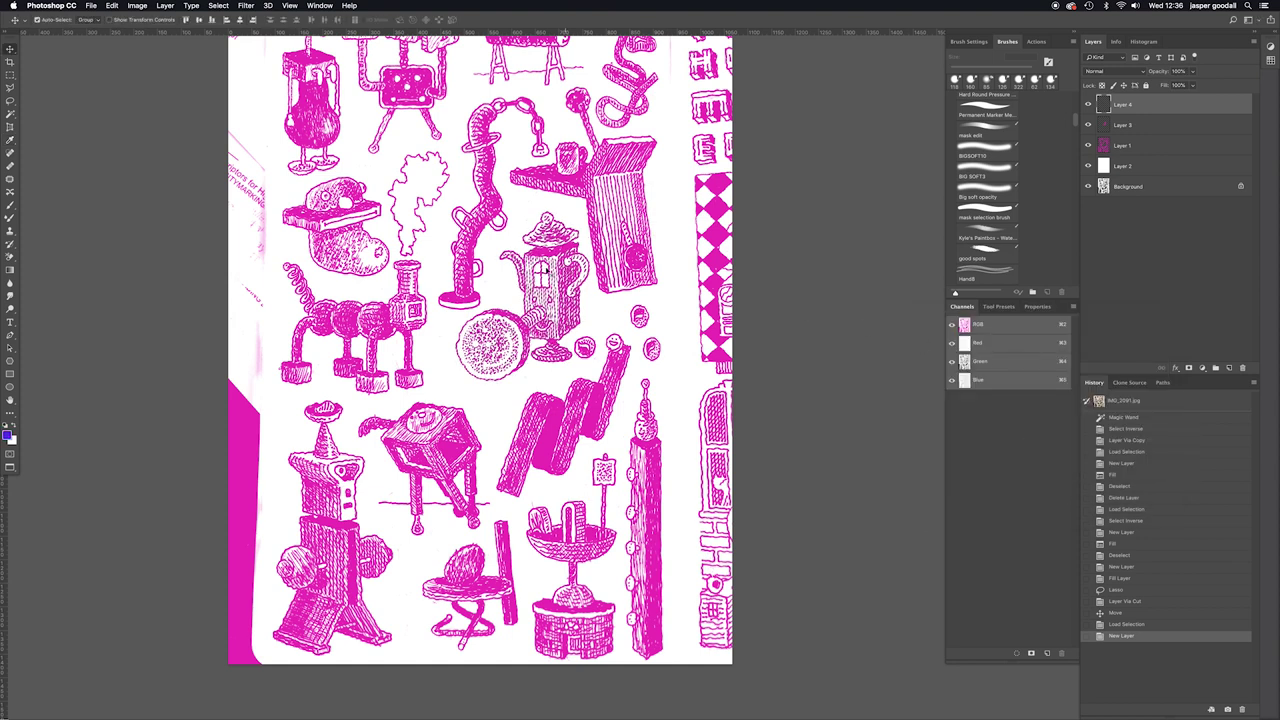
pyautogui.hotkey('alt', 'BackSpace')
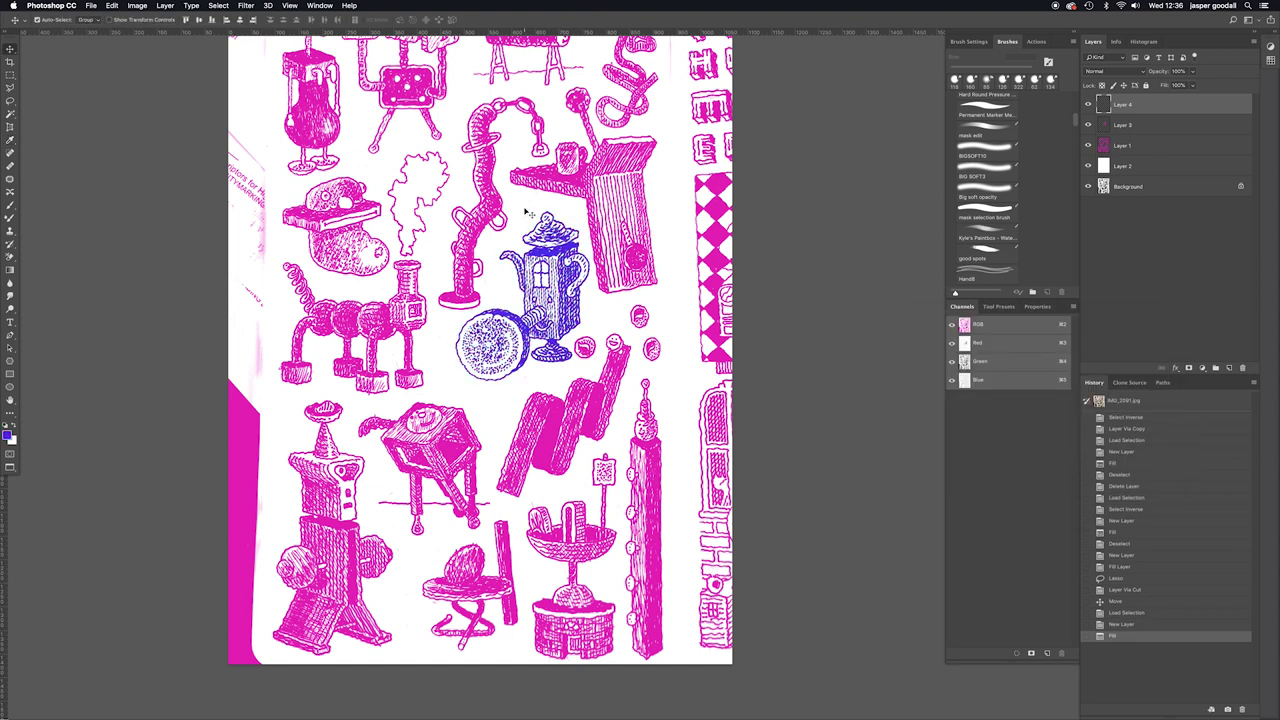
# Deselect, delete Layer 3, and drag the blue teapot left over the pink drawing
pyautogui.hotkey('ctrl', 'd')
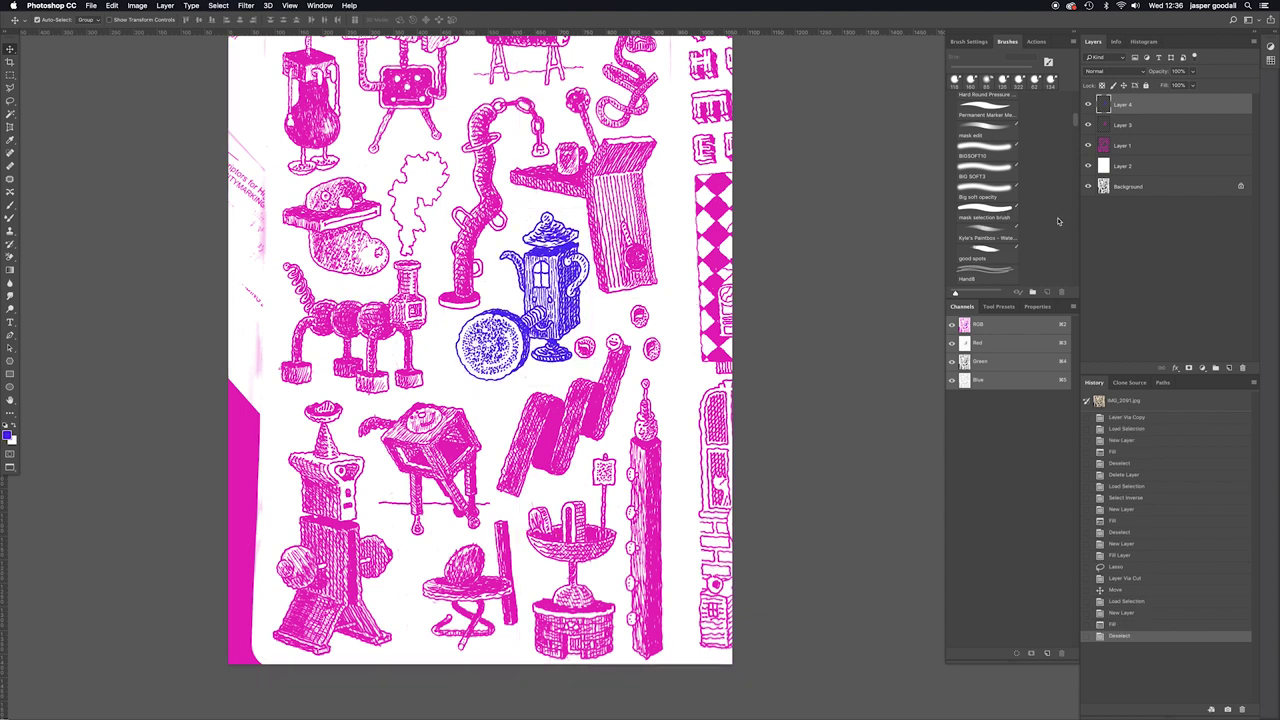
pyautogui.moveTo(1139, 126); pyautogui.dragTo(1242, 367)
pyautogui.moveTo(559, 272)
pyautogui.mouseDown()
pyautogui.moveTo(622, 338)
pyautogui.moveTo(574, 292)
pyautogui.mouseUp()
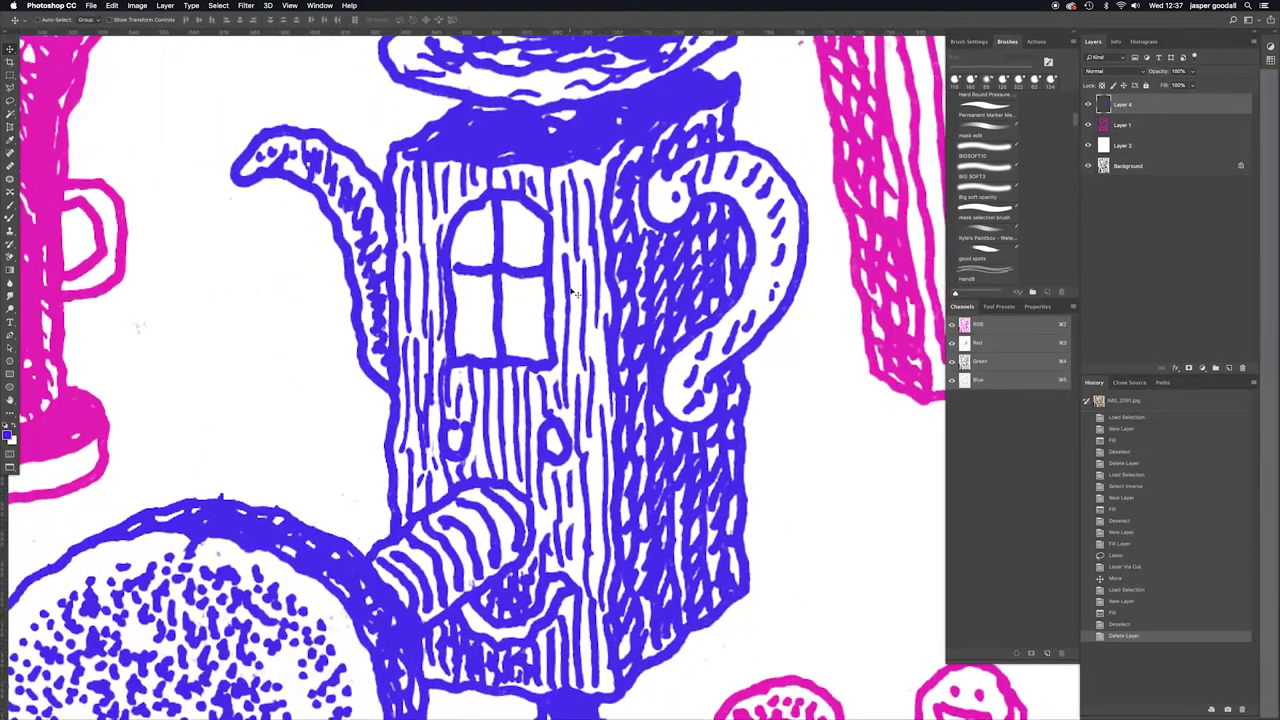
pyautogui.scroll(-3, 576, 295)
pyautogui.moveTo(628, 195); pyautogui.dragTo(405, 223)
pyautogui.scroll(5, 330, 220)
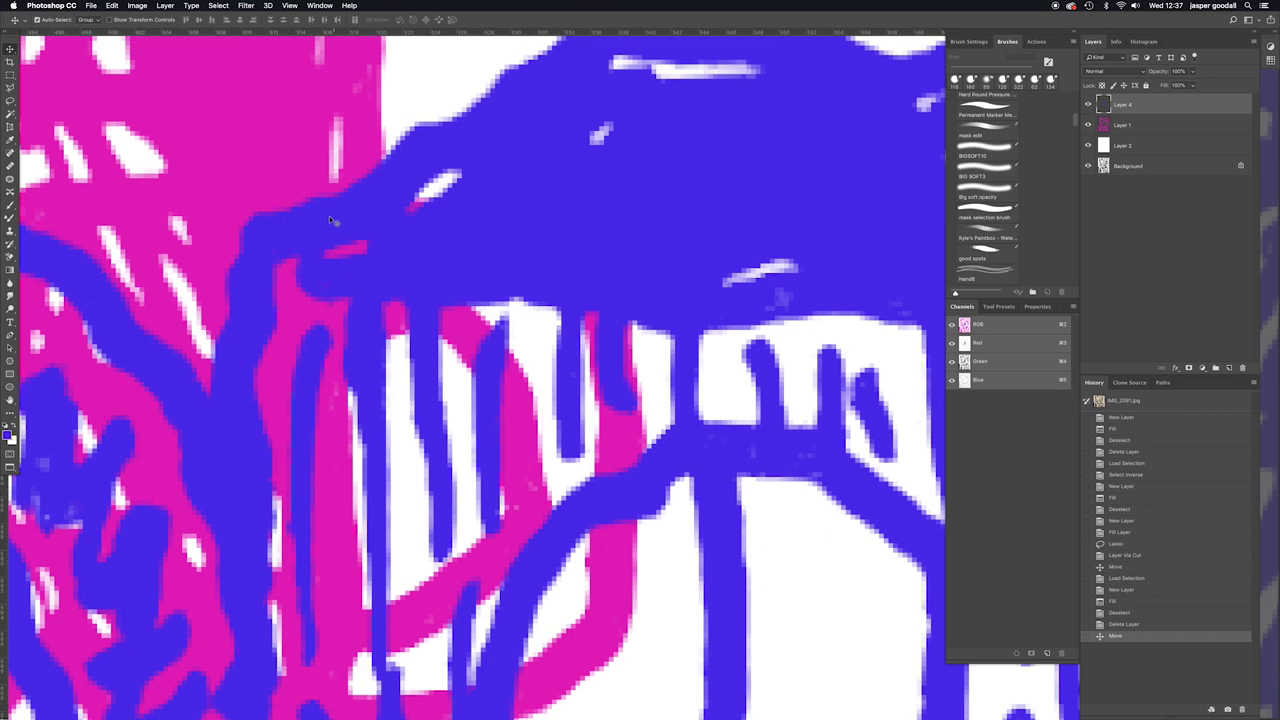
# Fine-tune the blue teapot's position so it sits offset from the pink teapot
pyautogui.moveTo(455, 175)
pyautogui.mouseDown()
pyautogui.moveTo(545, 165)
pyautogui.moveTo(455, 164)
pyautogui.mouseUp()
pyautogui.scroll(-5, 388, 138)
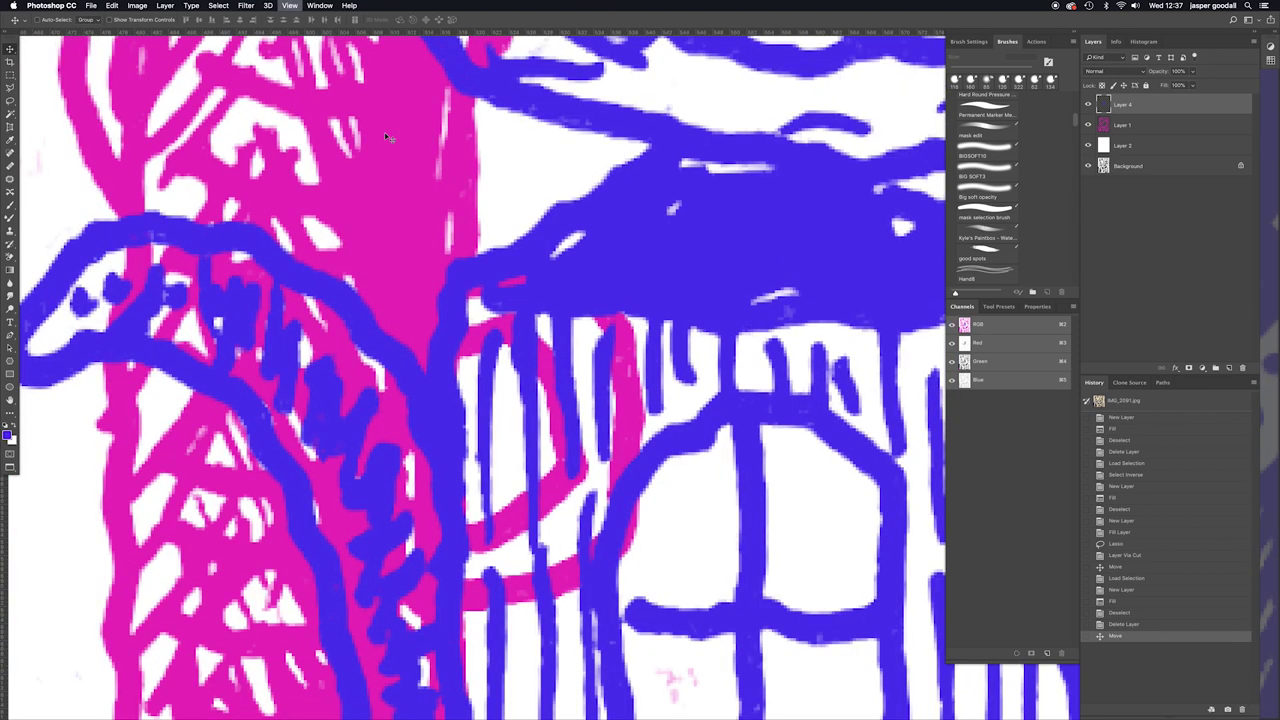
pyautogui.moveTo(600, 308); pyautogui.dragTo(552, 302)
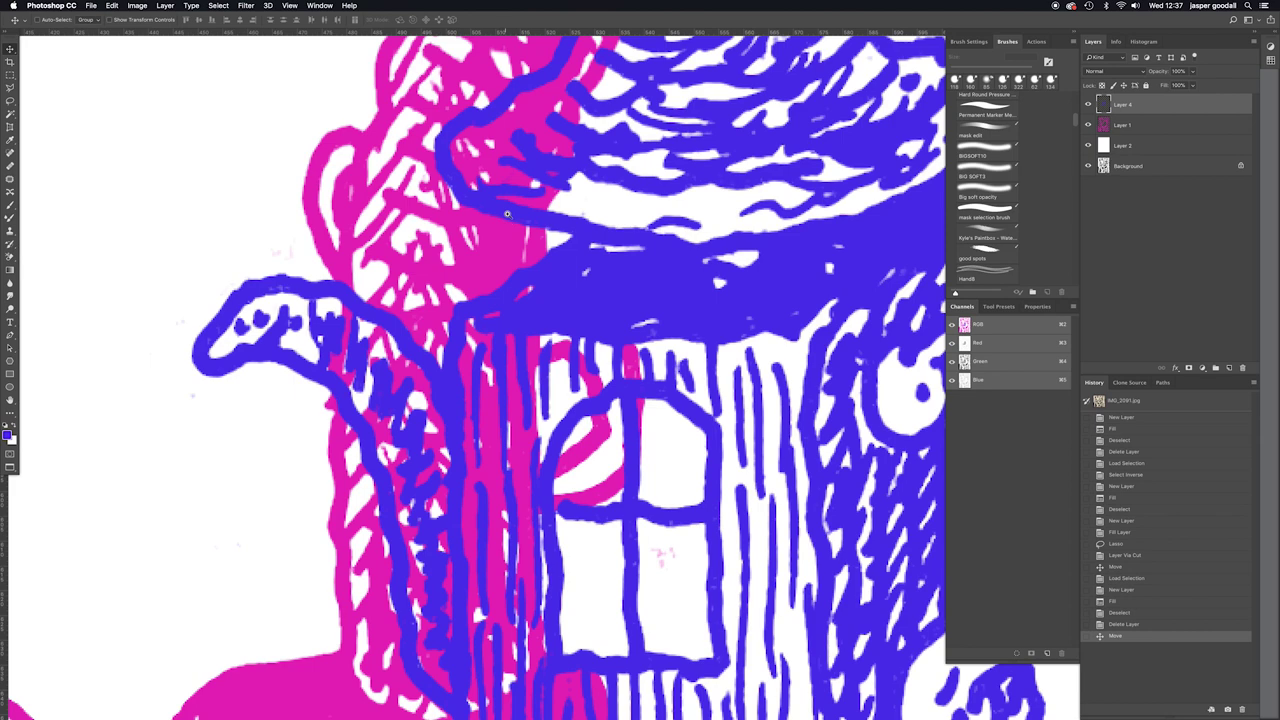
pyautogui.scroll(10, 648, 245)
pyautogui.moveTo(670, 195); pyautogui.dragTo(704, 250)
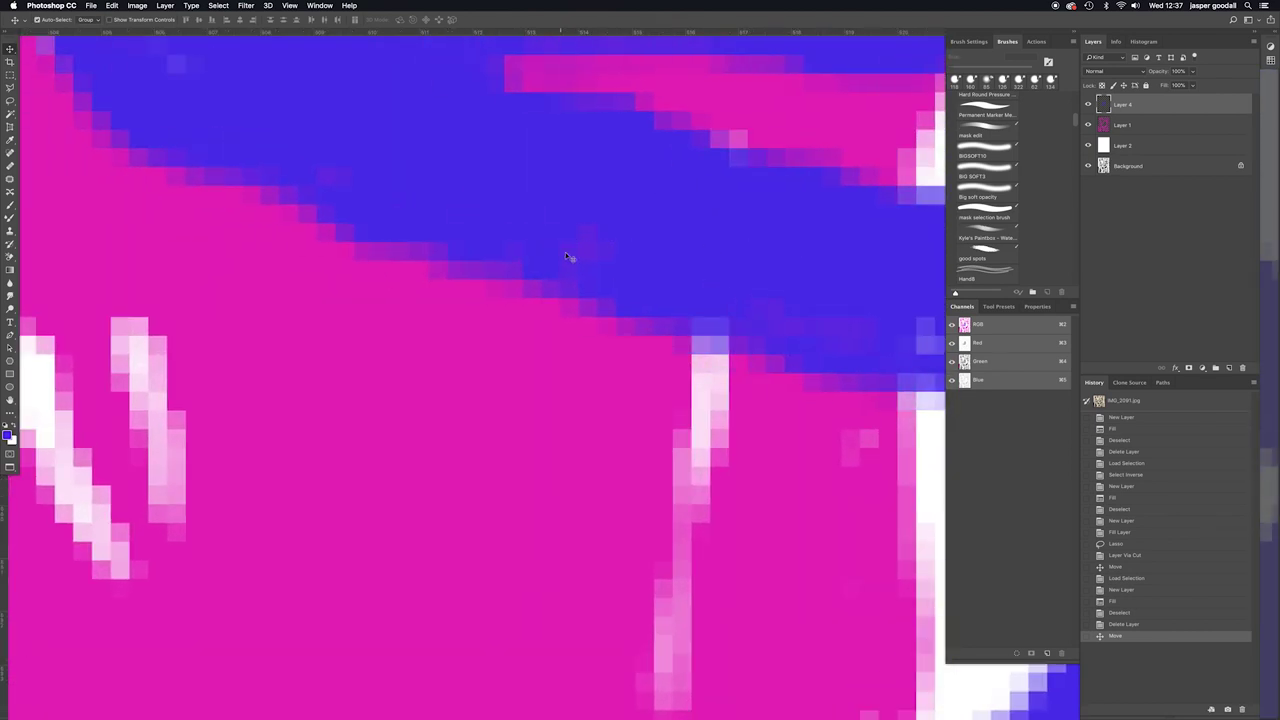
pyautogui.scroll(-10, 600, 250)
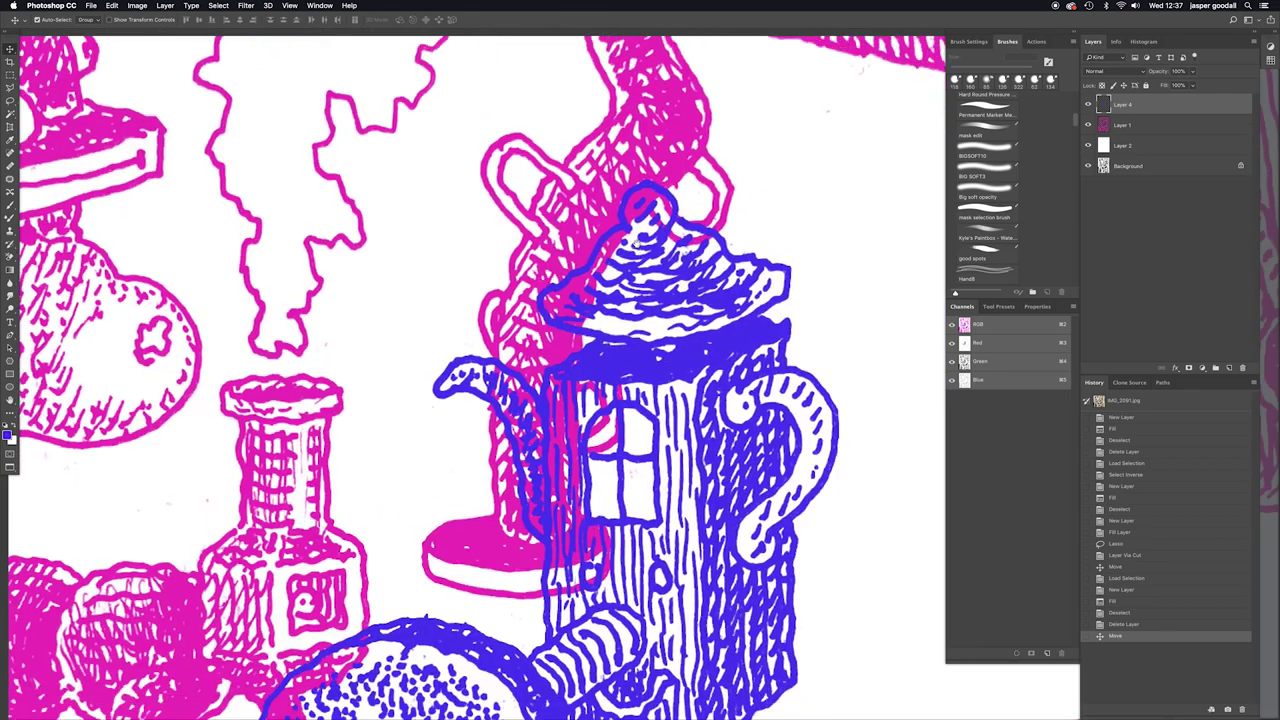
pyautogui.scroll(-3, 634, 241)
pyautogui.moveTo(670, 250)
pyautogui.mouseDown()
pyautogui.moveTo(690, 245)
pyautogui.moveTo(670, 270)
pyautogui.moveTo(775, 188)
pyautogui.mouseUp()
pyautogui.moveTo(660, 202); pyautogui.dragTo(653, 189)
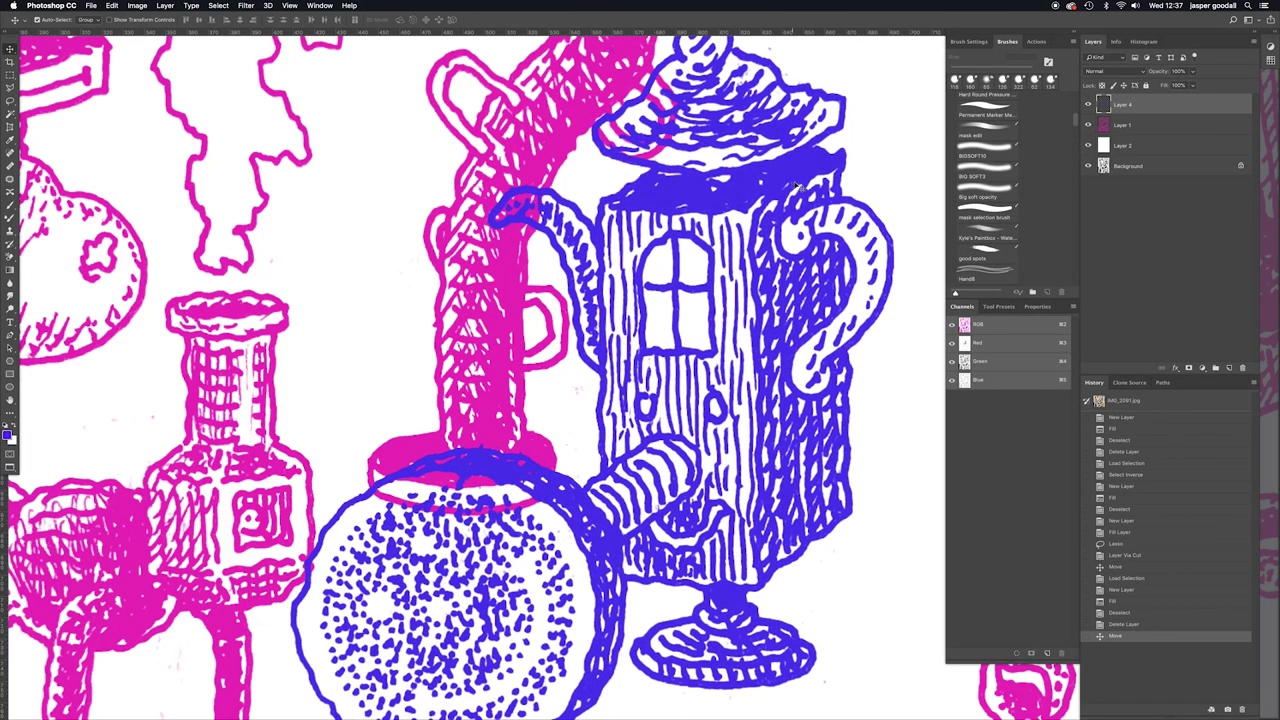
# Set Layer 4 to Multiply, shift it further left, and duplicate it as Layer 4 copy
pyautogui.click(1142, 74)
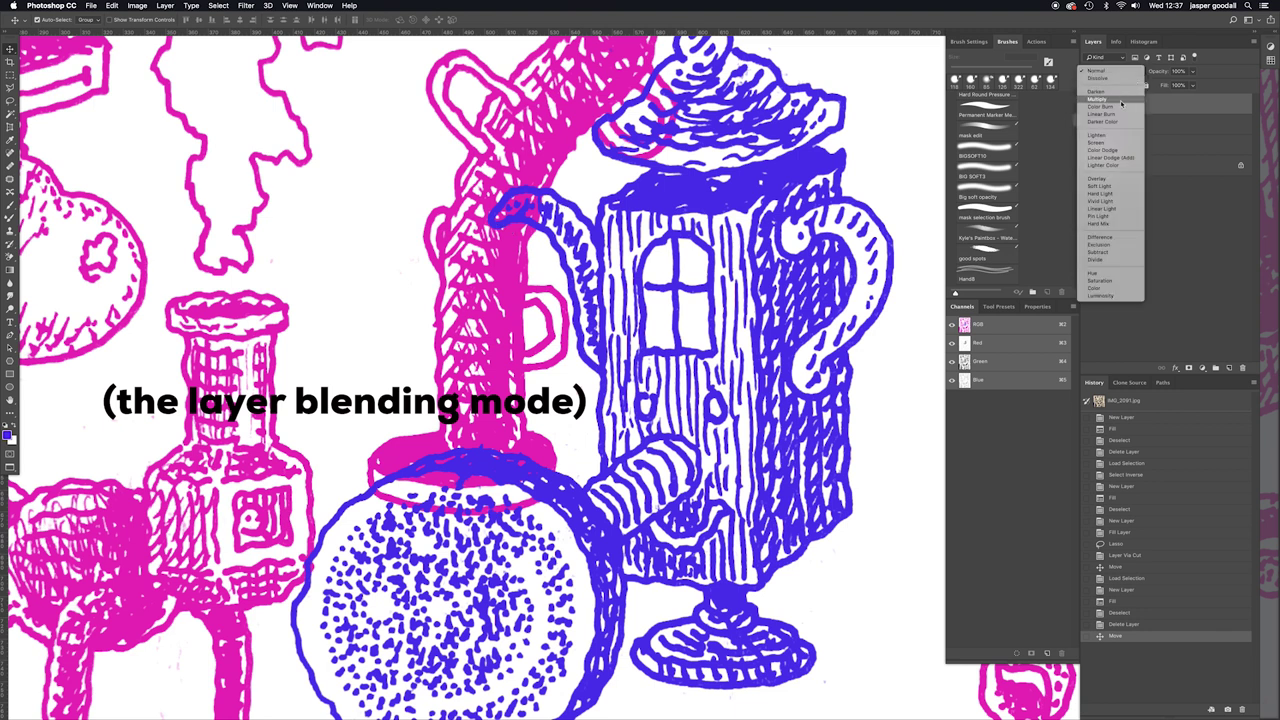
pyautogui.click(1122, 100)
pyautogui.moveTo(658, 205); pyautogui.dragTo(618, 192)
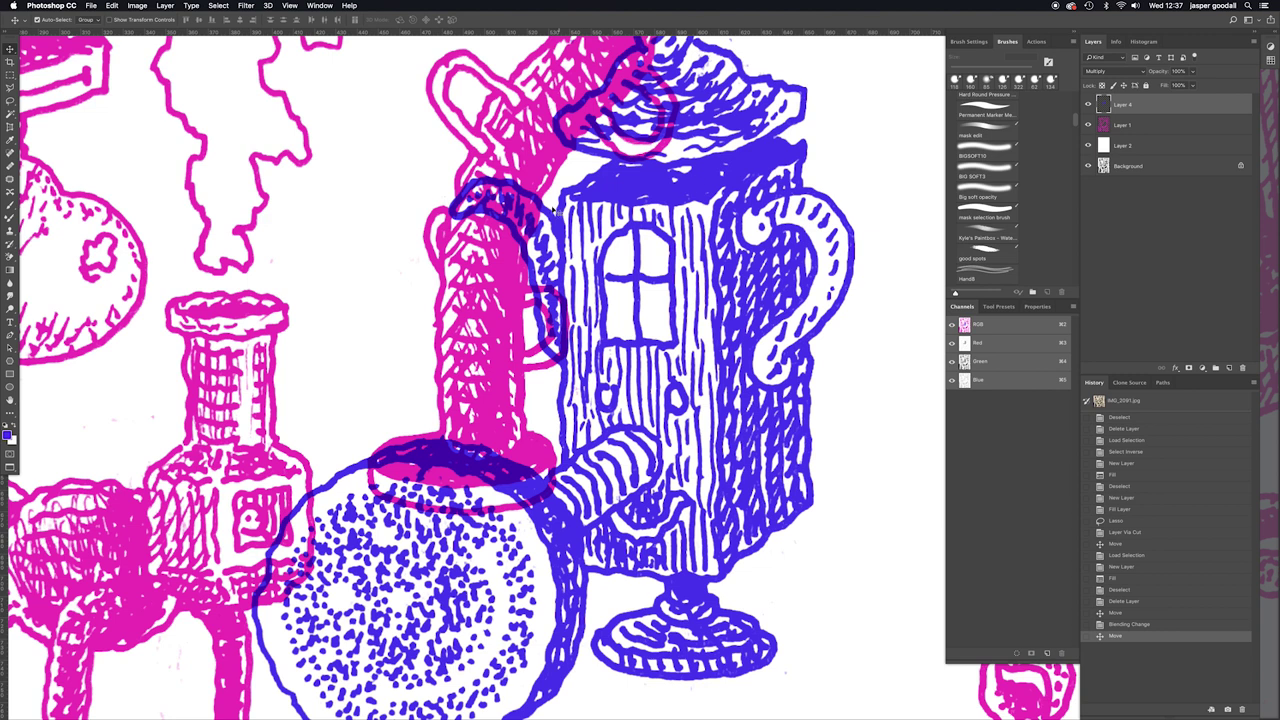
pyautogui.scroll(5, 586, 262)
pyautogui.scroll(1, 586, 262)
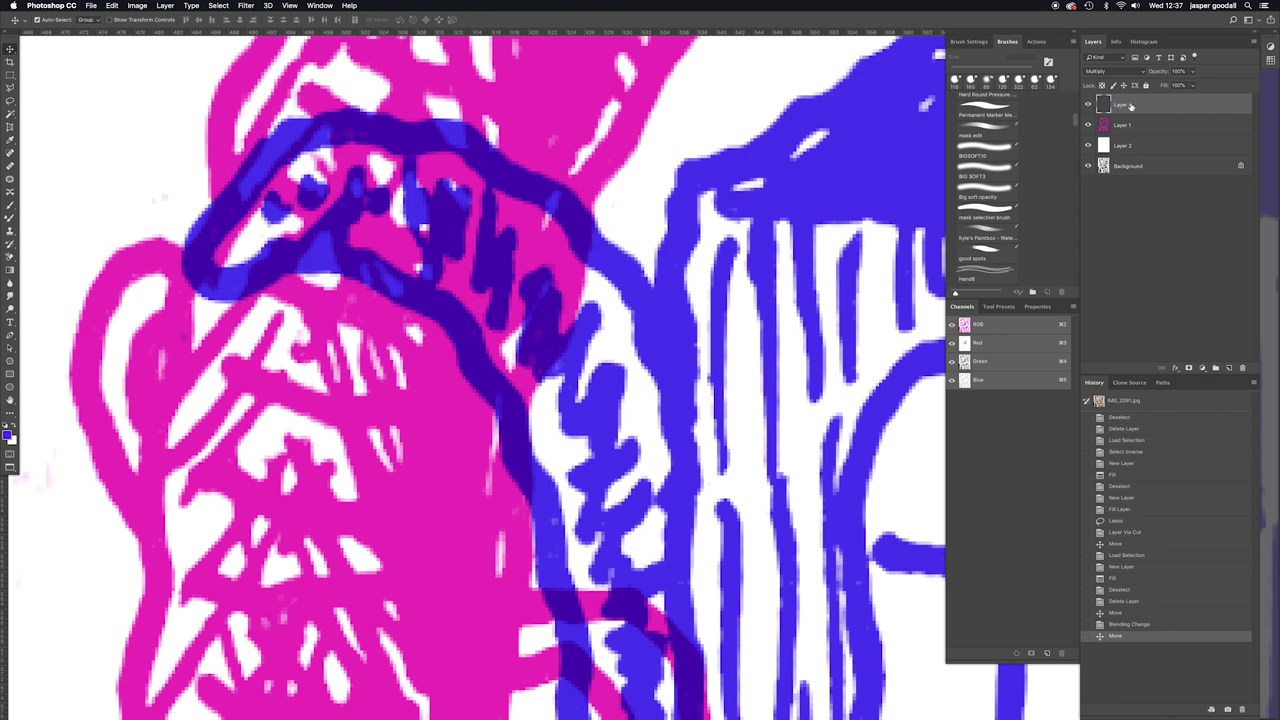
pyautogui.moveTo(1168, 106); pyautogui.dragTo(1228, 367)
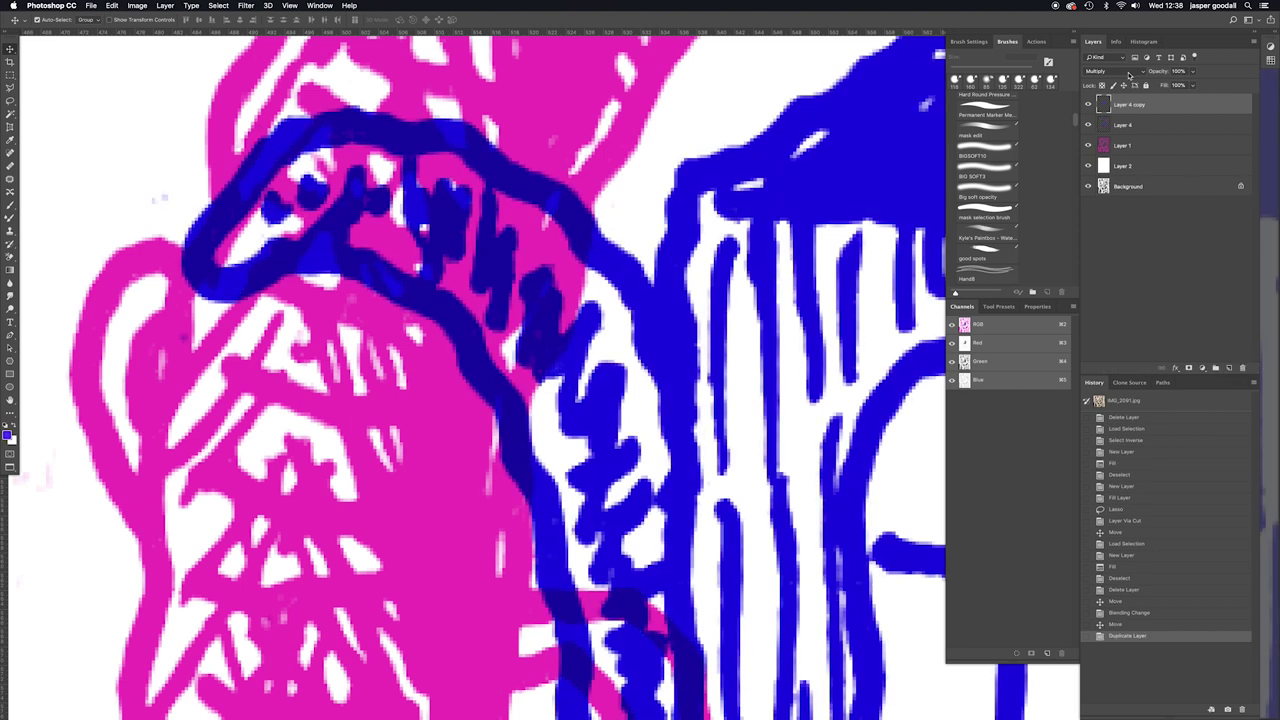
# Set Layer 4 copy to Normal blending and lower its opacity to about 53%
pyautogui.click(1129, 75)
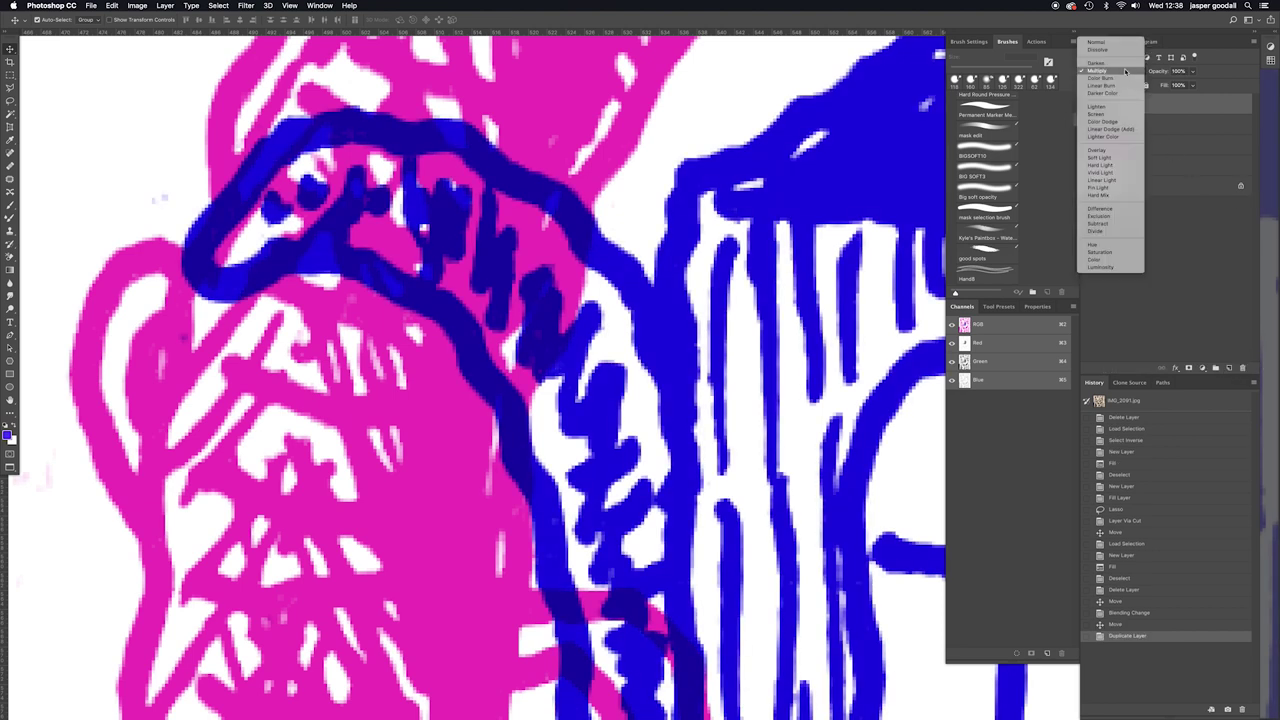
pyautogui.click(1097, 42)
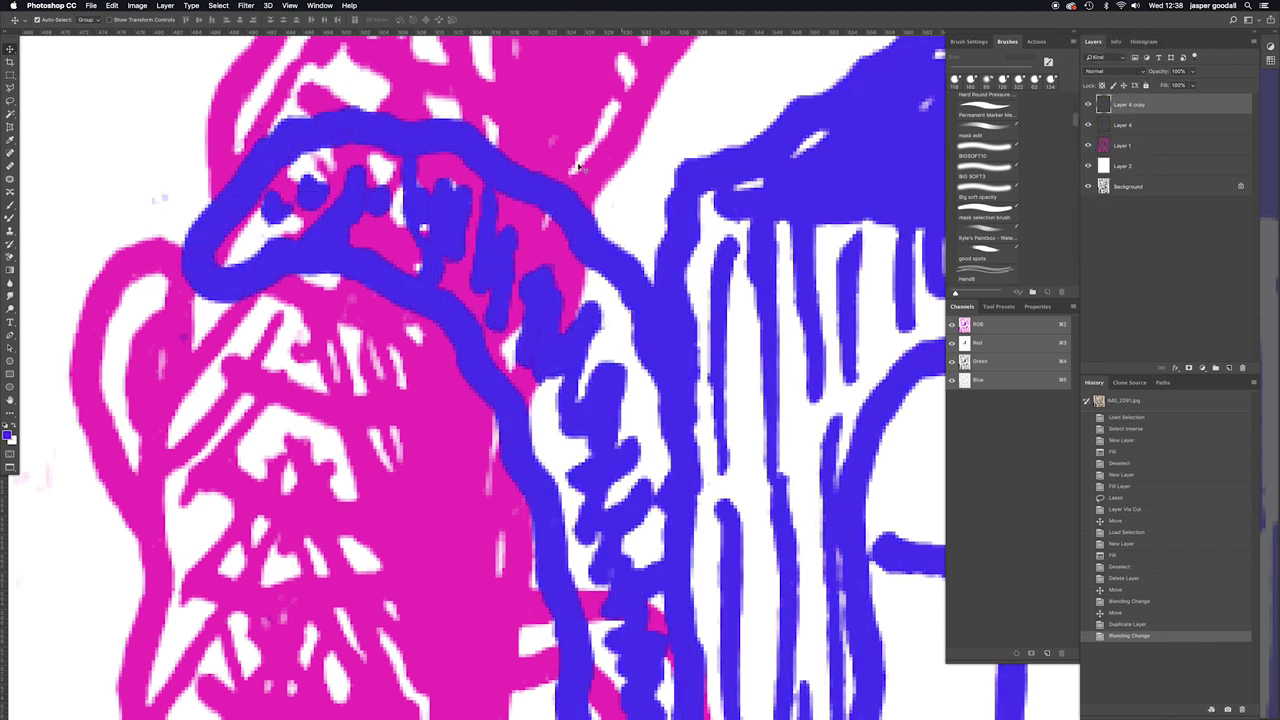
pyautogui.click(1192, 75)
pyautogui.moveTo(1196, 86); pyautogui.dragTo(1177, 85)
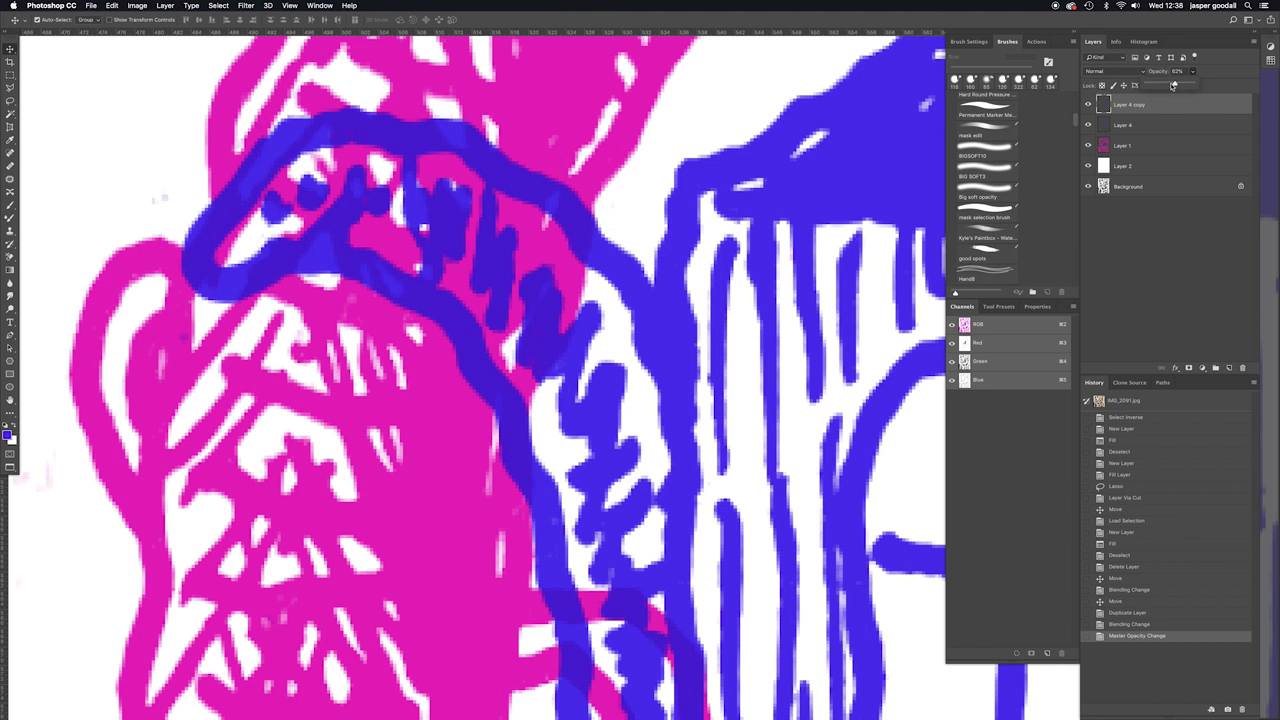
pyautogui.click(1088, 104)
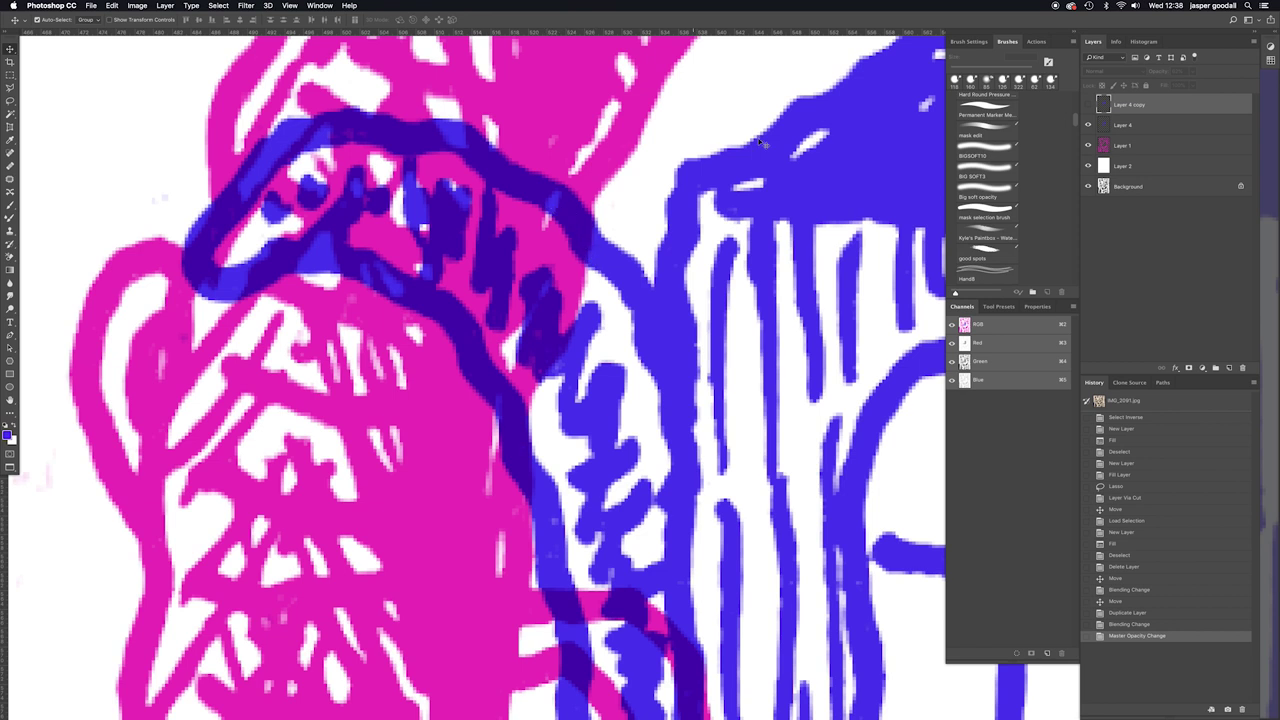
pyautogui.click(1088, 104)
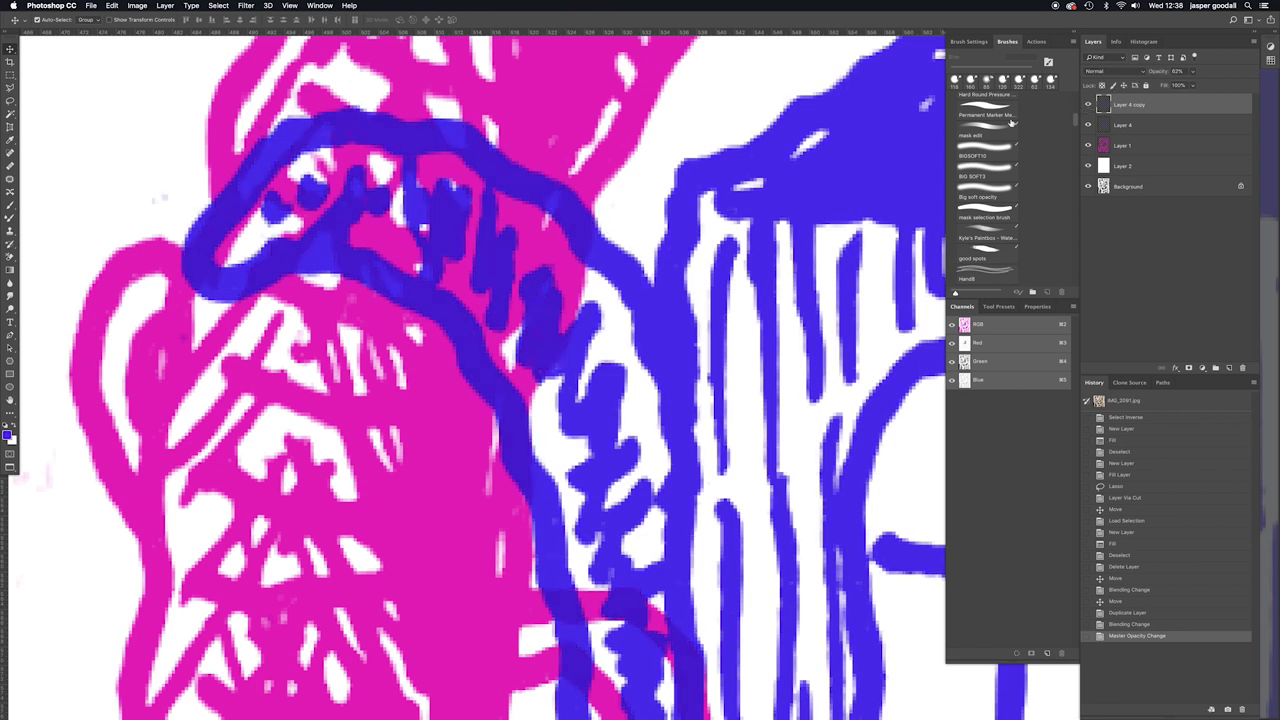
pyautogui.click(1193, 74)
pyautogui.moveTo(1193, 86)
pyautogui.mouseDown()
pyautogui.moveTo(1178, 85)
pyautogui.moveTo(1196, 85)
pyautogui.mouseUp()
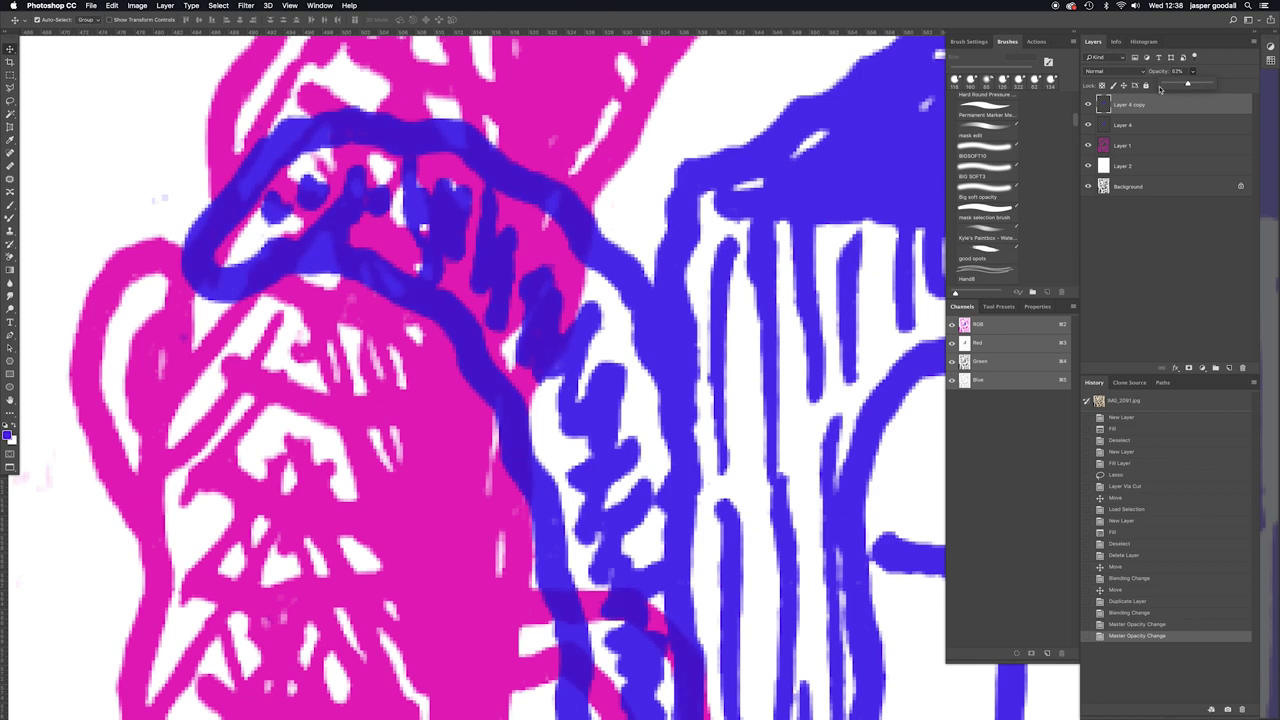
pyautogui.scroll(-5, 513, 260)
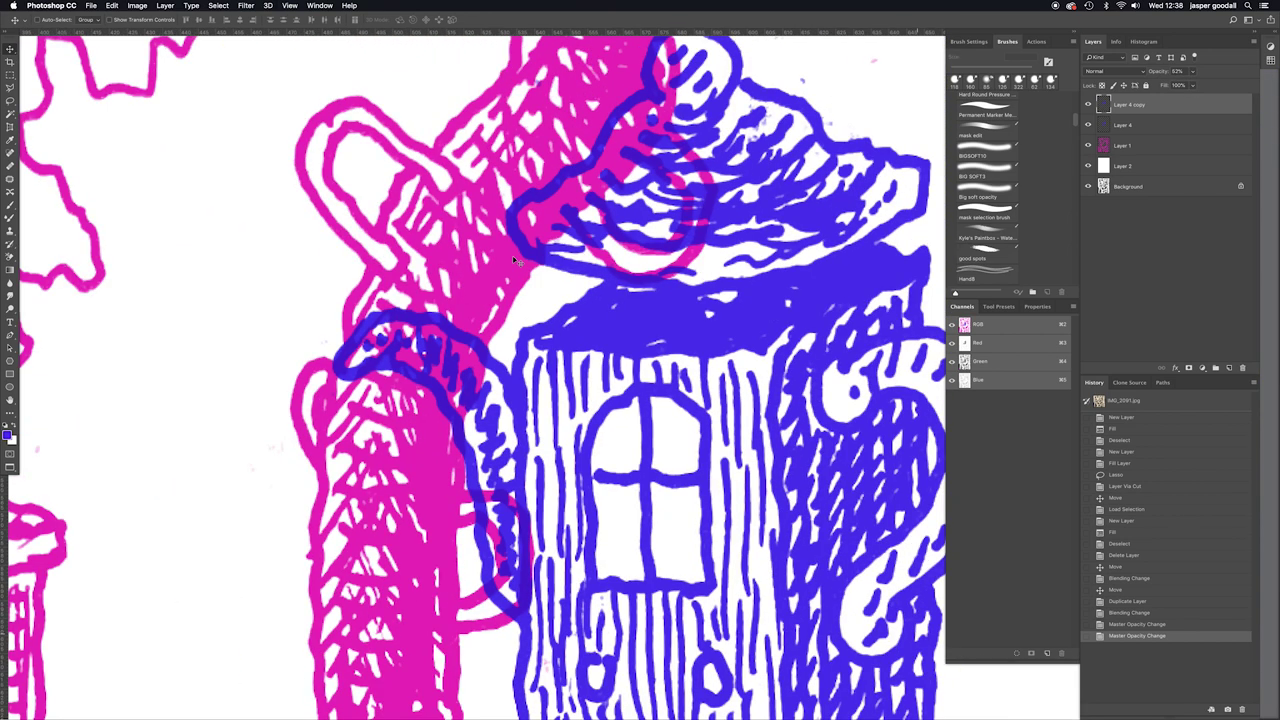
pyautogui.scroll(-3, 513, 260)
pyautogui.scroll(4, 513, 260)
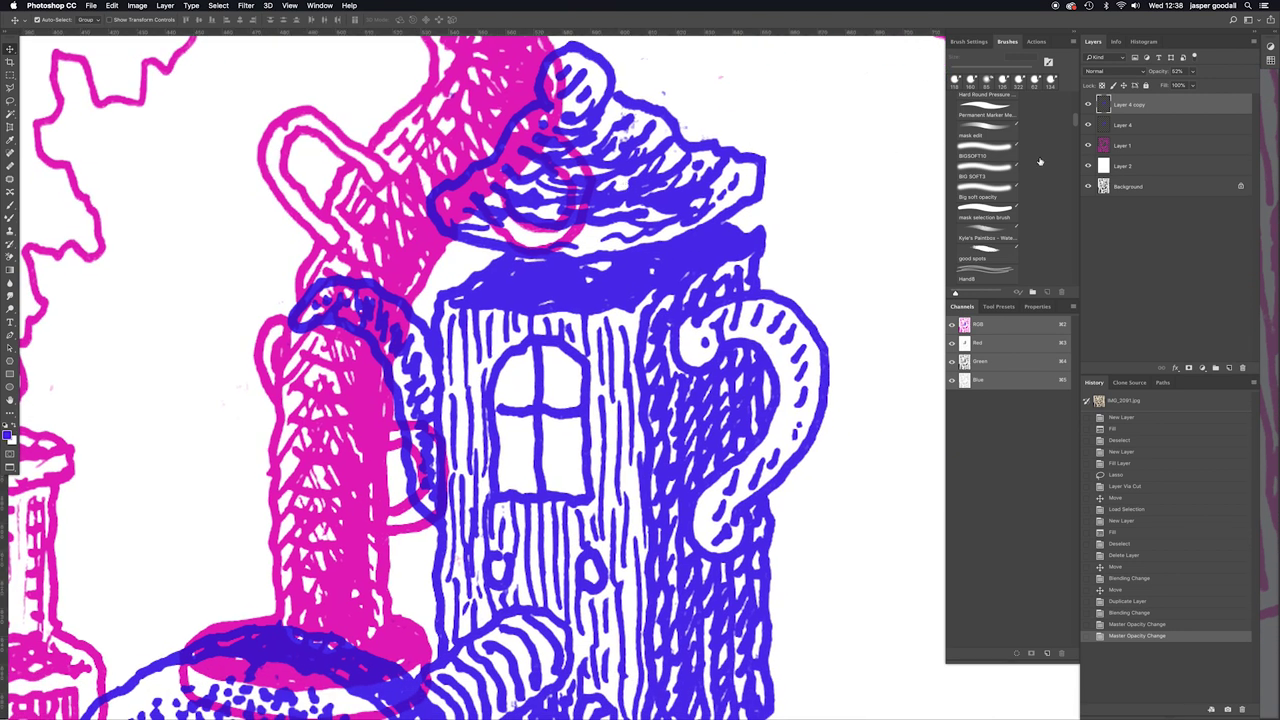
# Group Layer 4 and Layer 4 copy into a new group named 'teapot'
pyautogui.click(1159, 126)
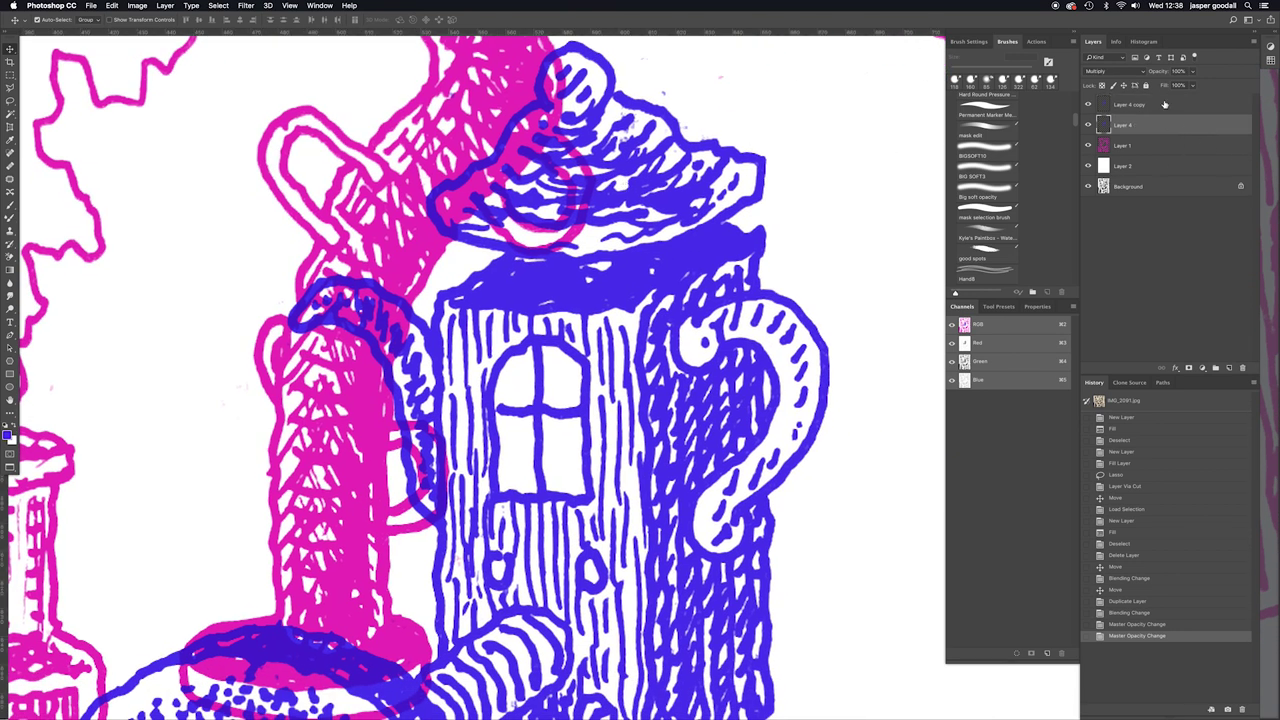
pyautogui.keyDown('shift'); pyautogui.click(1162, 107); pyautogui.keyUp('shift')
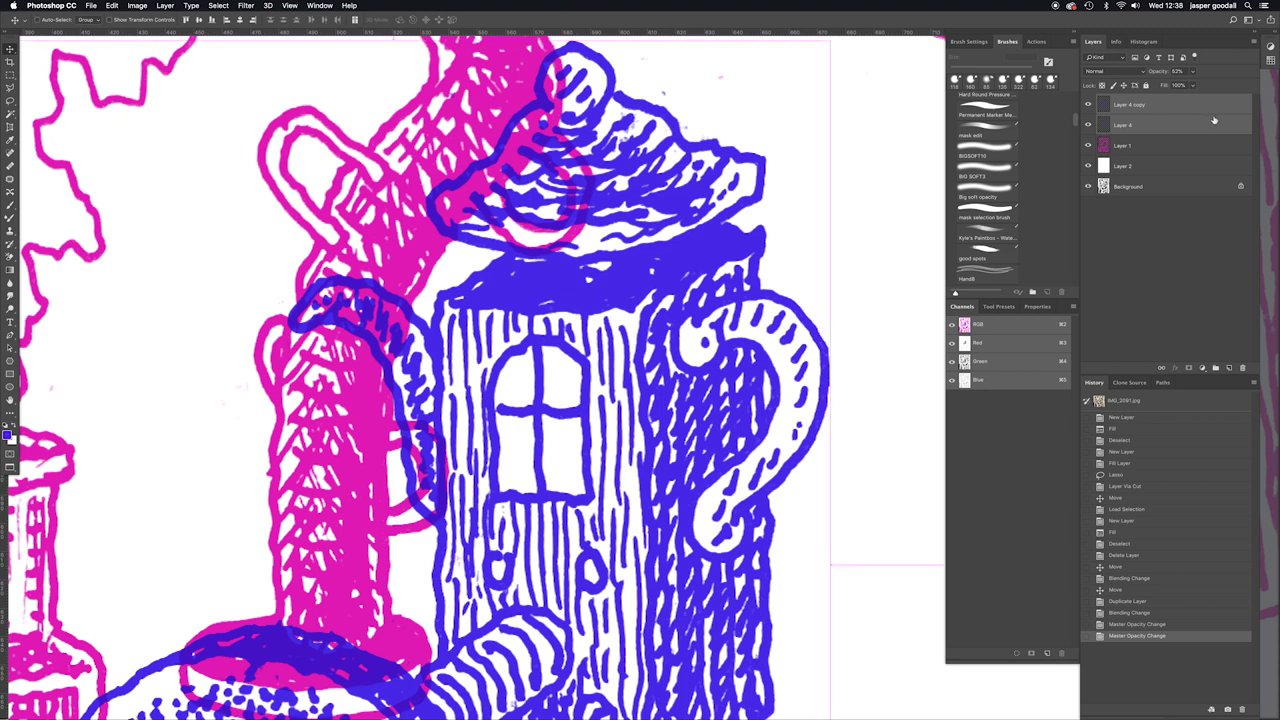
pyautogui.click(1253, 42)
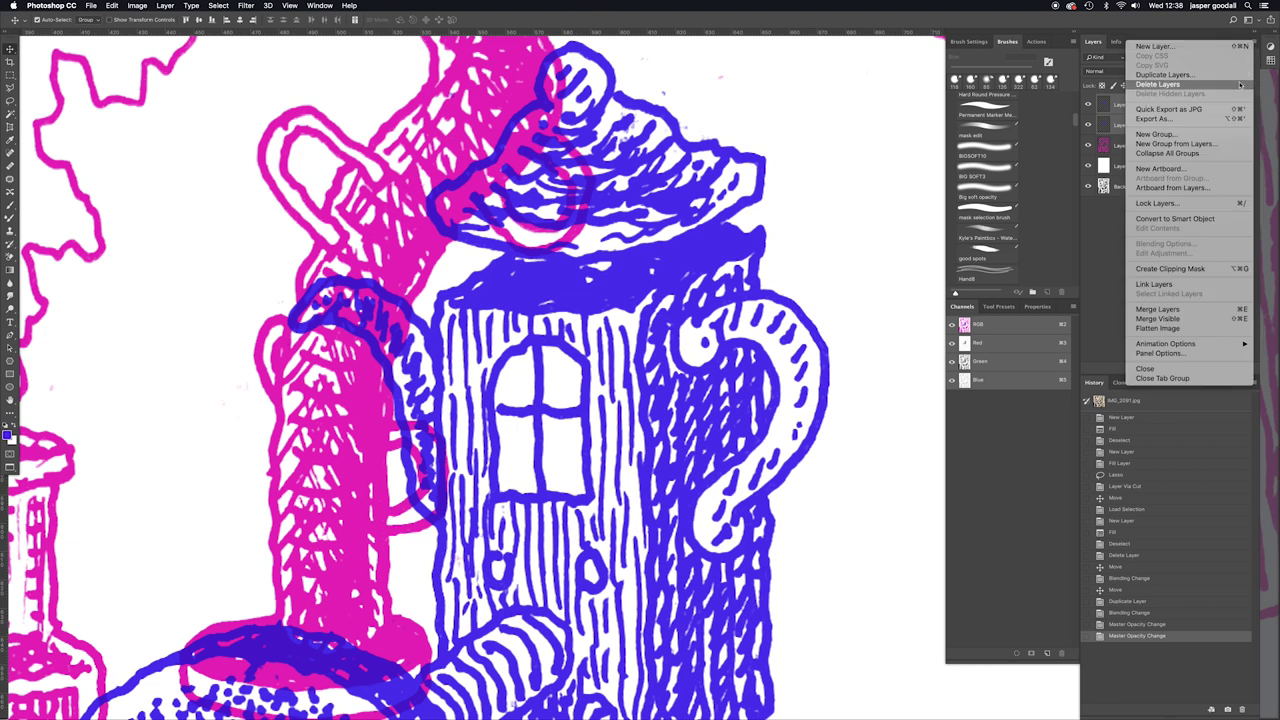
pyautogui.click(1203, 146)
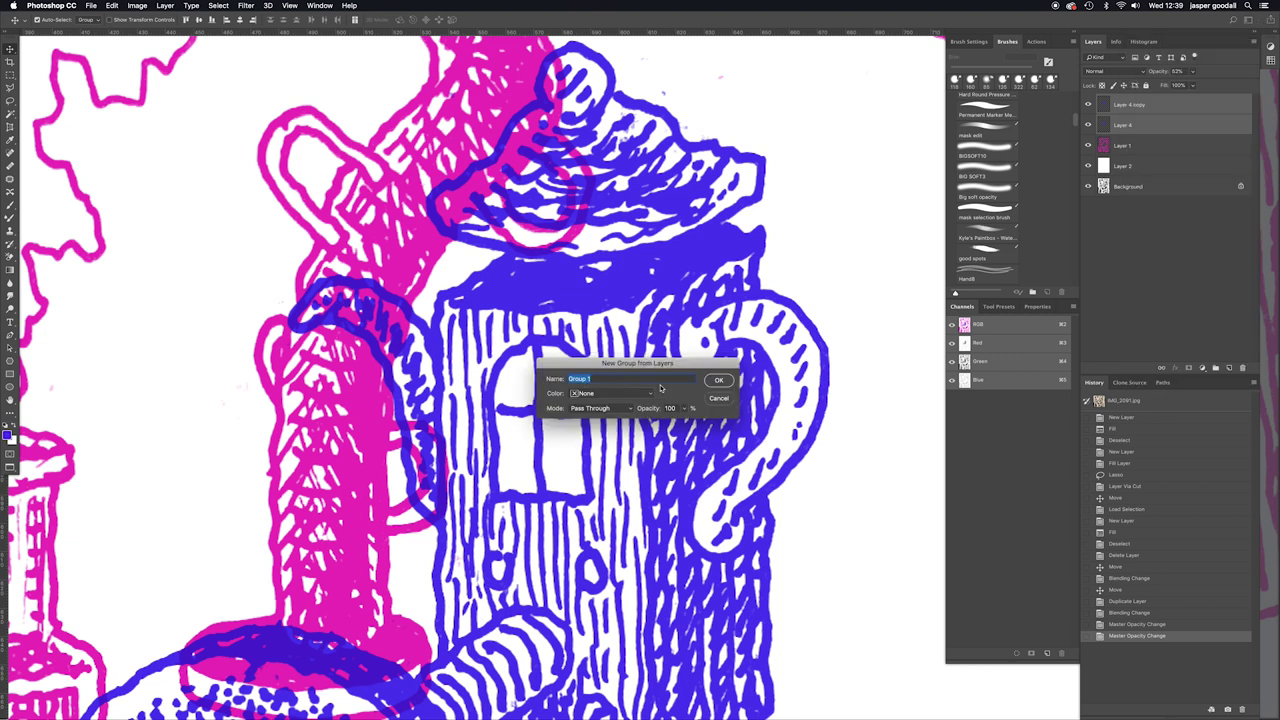
pyautogui.write('teapot')
pyautogui.click(720, 381)
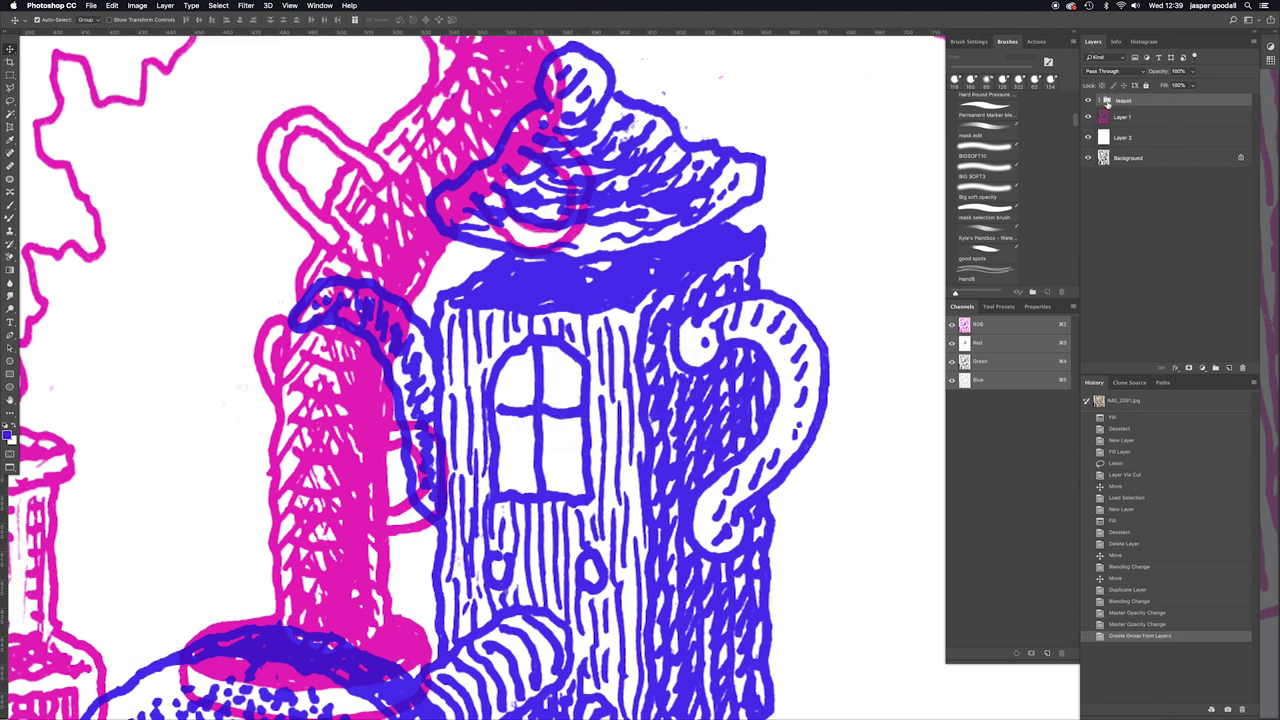
pyautogui.press('super+minus')
pyautogui.press('super+minus')
pyautogui.press('super+minus')
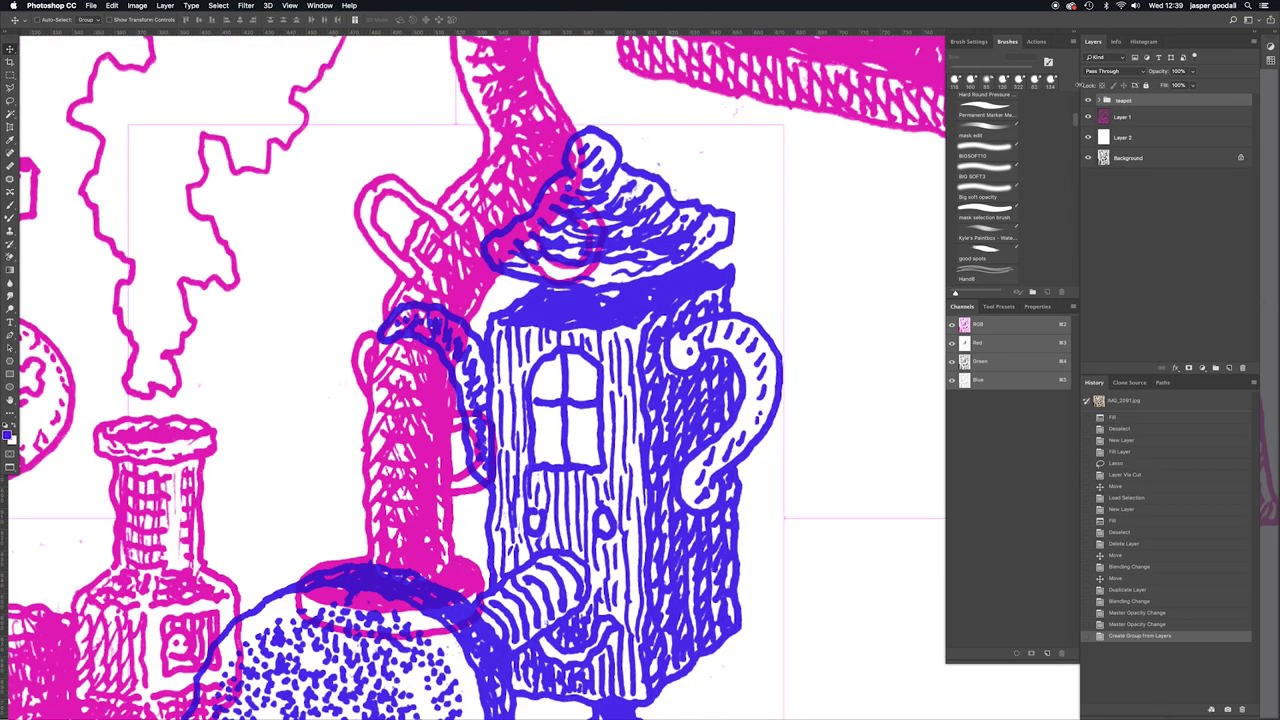
pyautogui.hscroll(3, 556, 374)
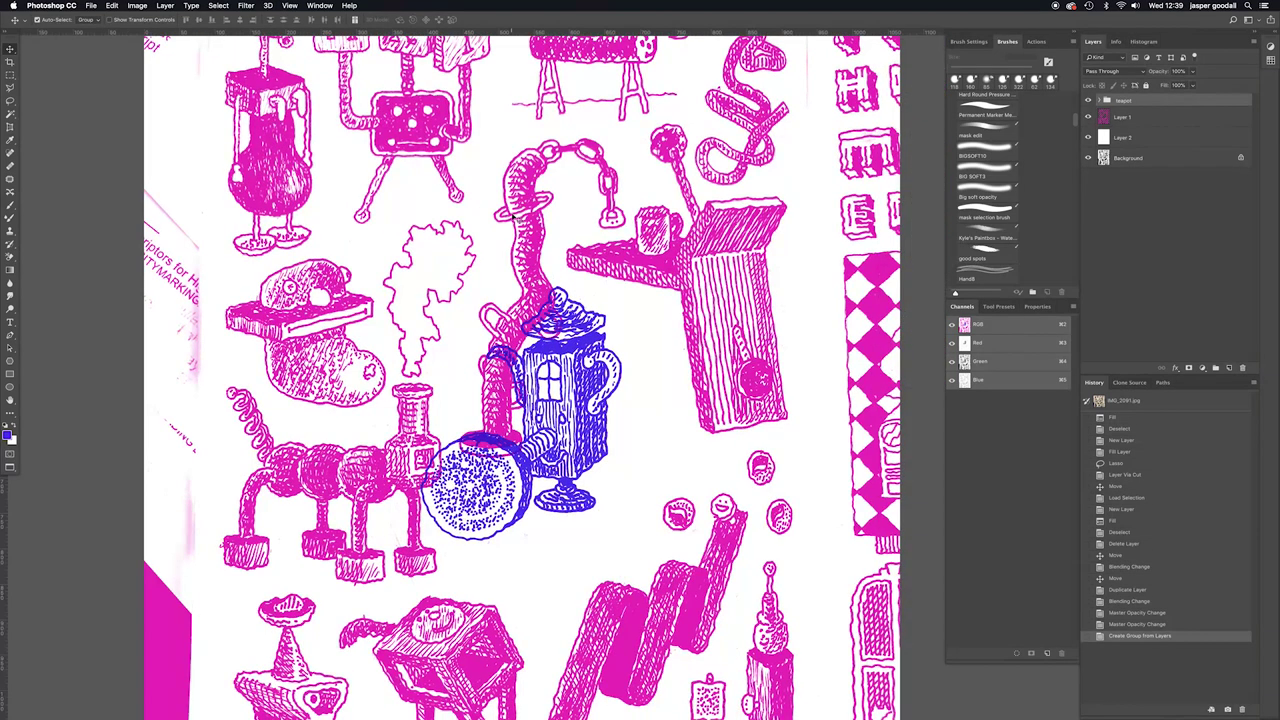
# With Auto-Select on Group, move the teapot group slightly right, then set Auto-Select to Layer
pyautogui.click(87, 20)
pyautogui.click(97, 20)
pyautogui.click(1098, 102)
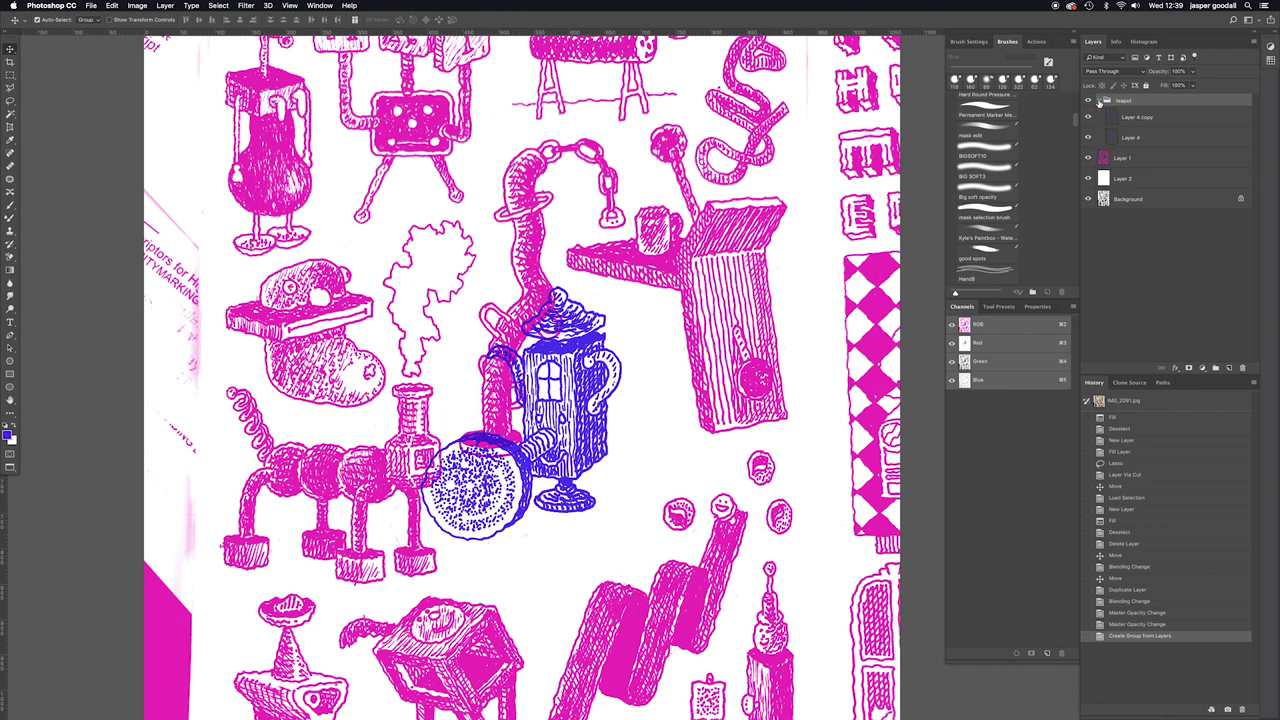
pyautogui.click(1099, 102)
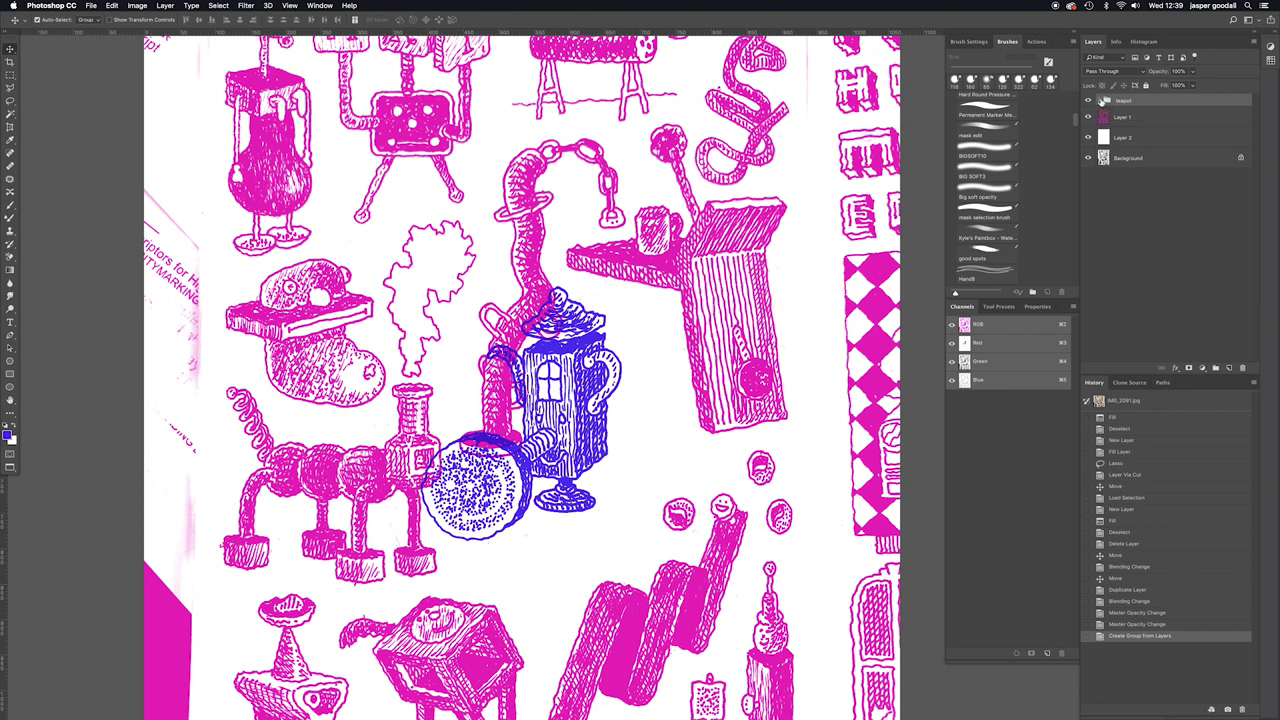
pyautogui.moveTo(580, 350); pyautogui.dragTo(547, 324)
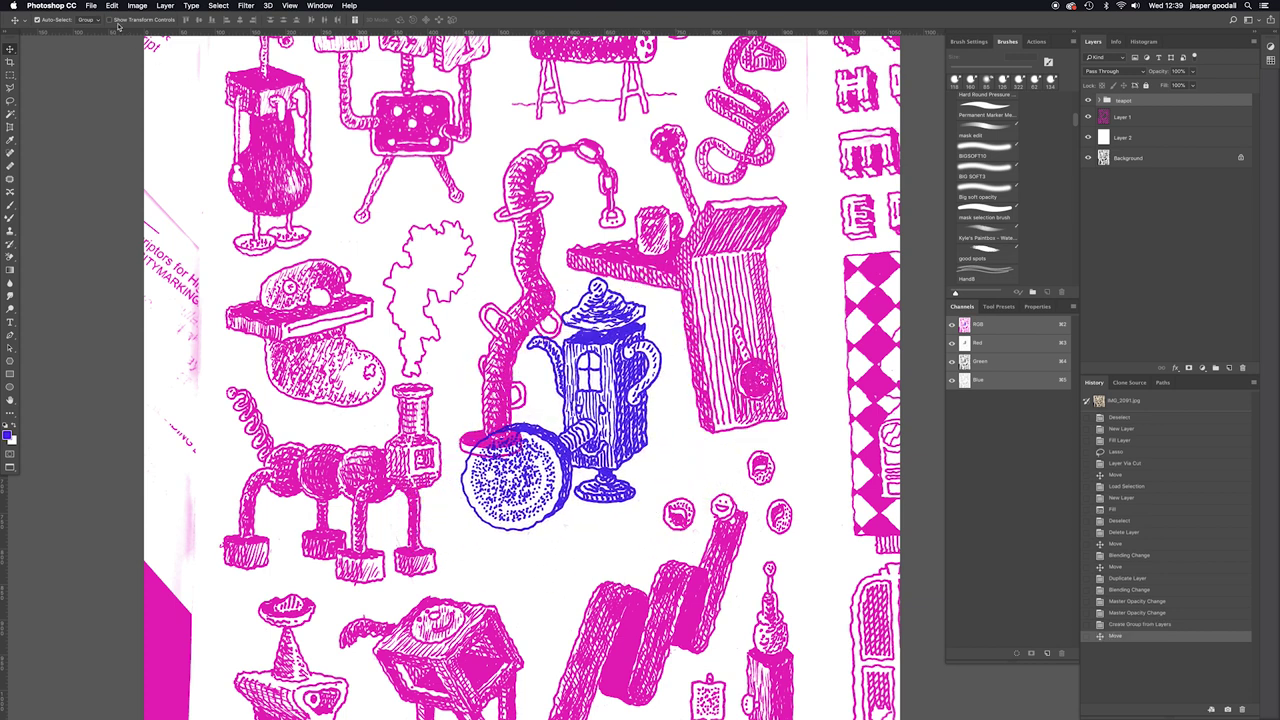
pyautogui.click(87, 20)
pyautogui.click(87, 27)
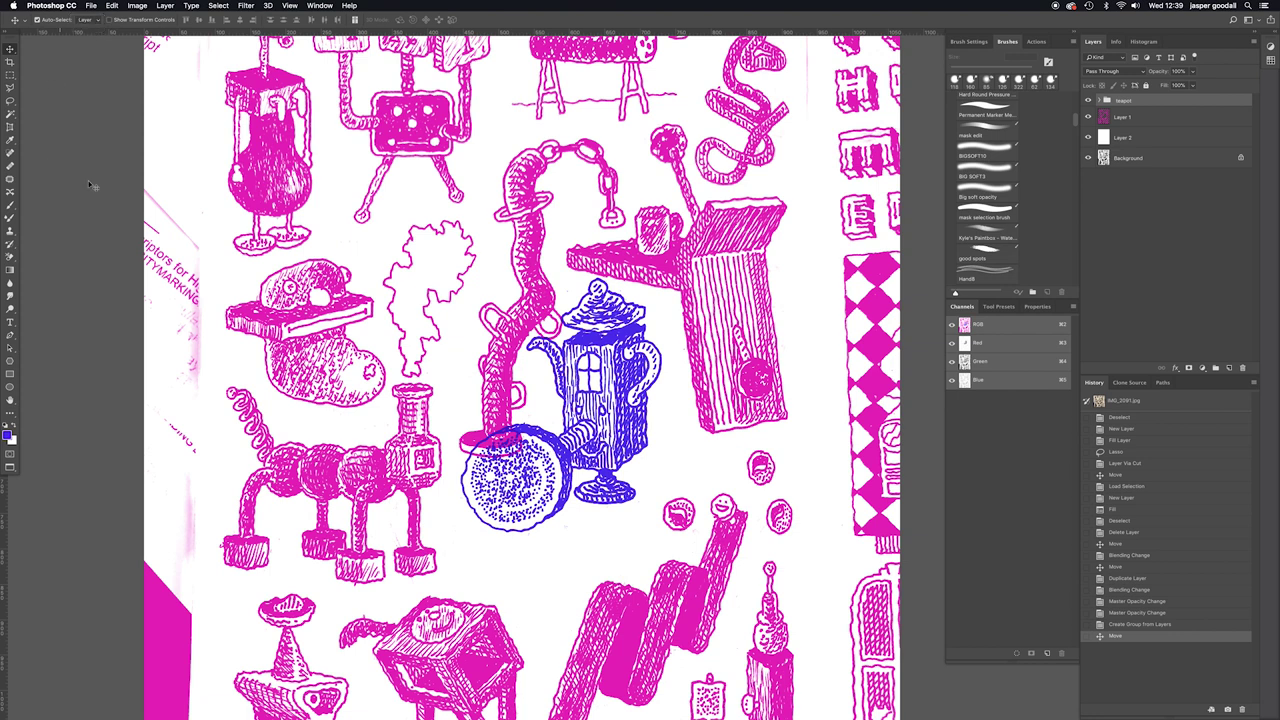
# Undo the accidental duplicate and move the teapot group up using Group auto-select
pyautogui.moveTo(580, 341); pyautogui.dragTo(640, 331)
pyautogui.press('super+z')
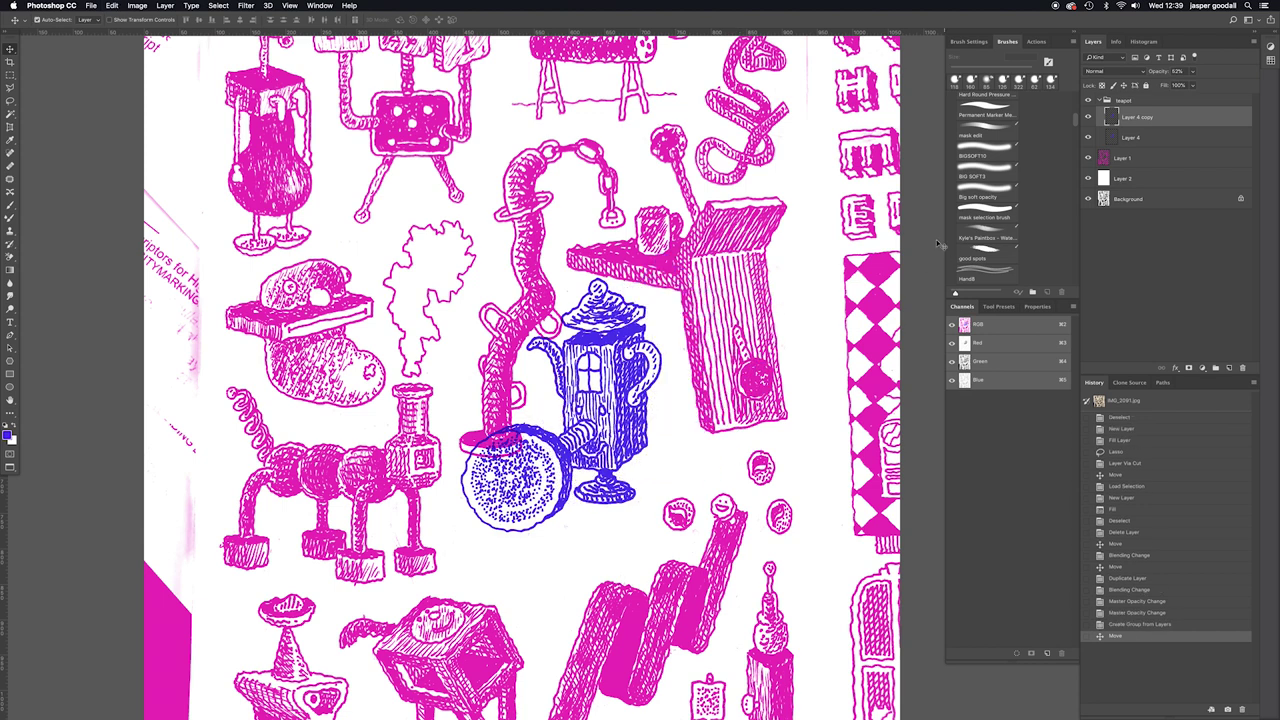
pyautogui.click(95, 19)
pyautogui.click(86, 12)
pyautogui.moveTo(619, 342); pyautogui.dragTo(620, 258)
# Trial-enlarge the teapot group from its top-left corner with Free Transform
pyautogui.press('super+minus')
pyautogui.press('super+t')
pyautogui.moveTo(550, 288); pyautogui.dragTo(489, 233)
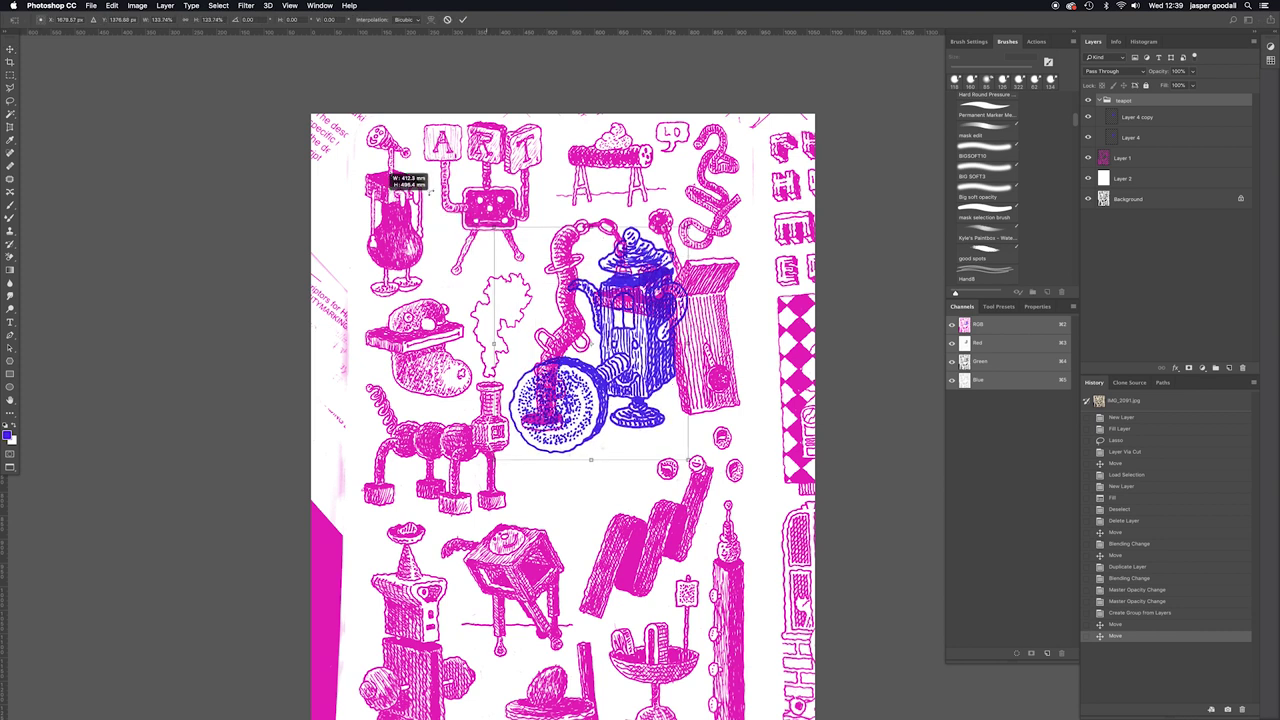
pyautogui.press('Return')
# Redo the teapot group's Free Transform, scale it to about 132%, move it down-right, commit, and collapse the group
pyautogui.press('super+z')
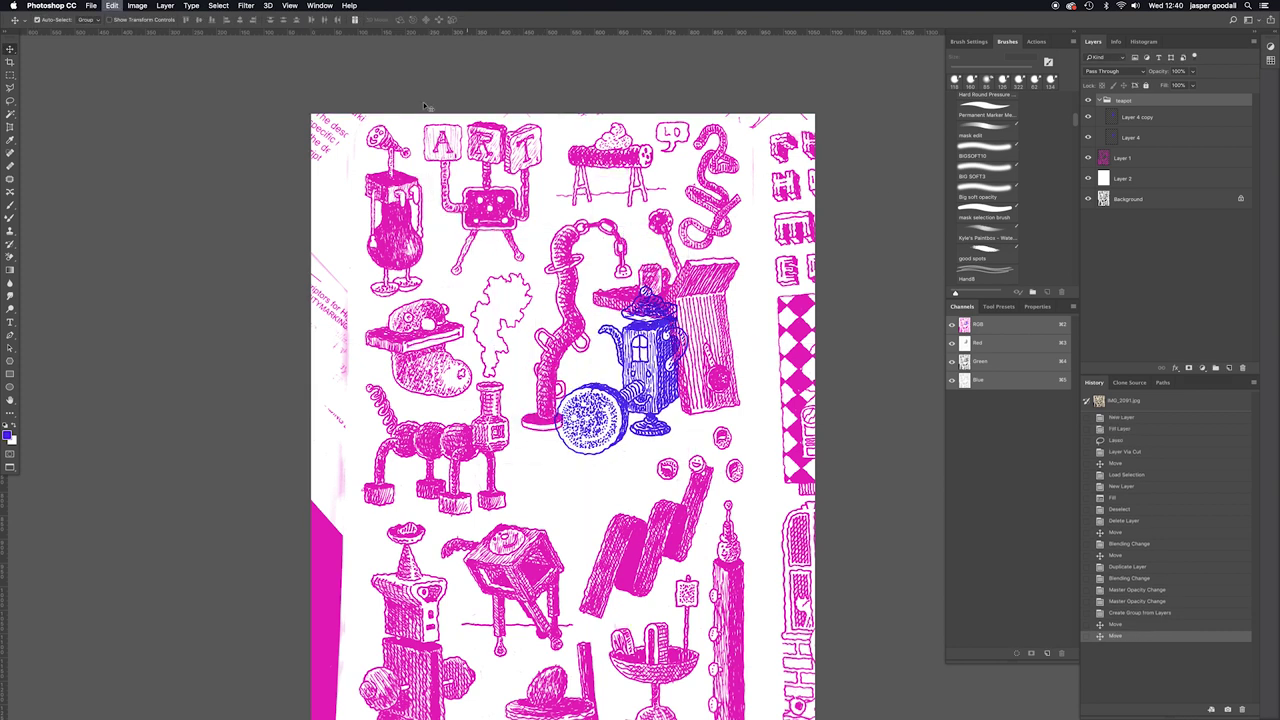
pyautogui.click(112, 6)
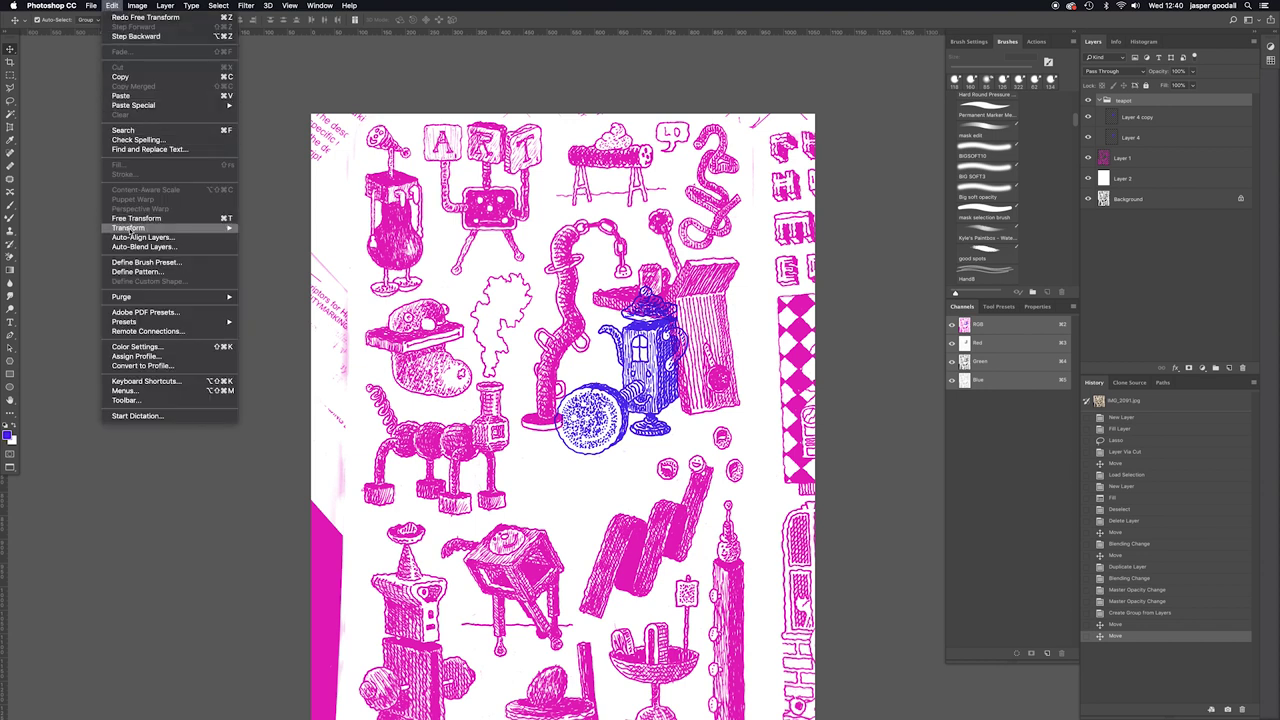
pyautogui.moveTo(134, 229)
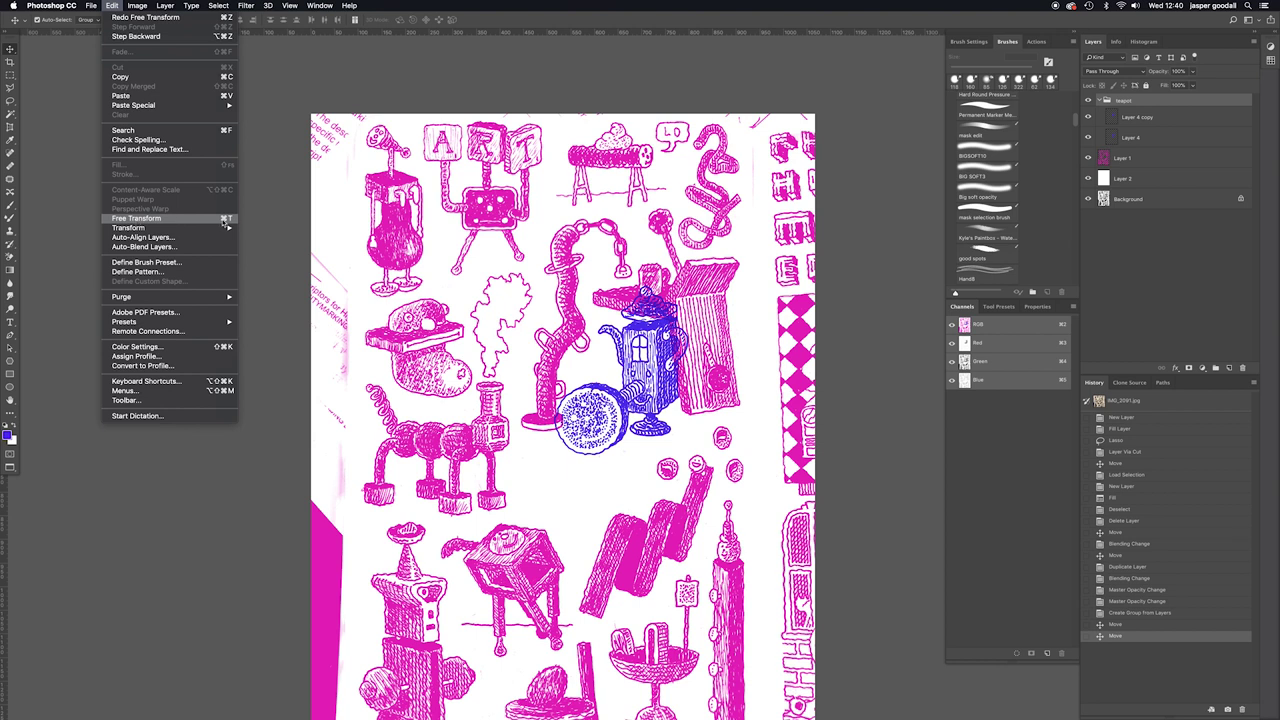
pyautogui.click(145, 17)
pyautogui.moveTo(550, 289); pyautogui.dragTo(497, 231)
pyautogui.moveTo(625, 285); pyautogui.dragTo(660, 335)
pyautogui.press('Return')
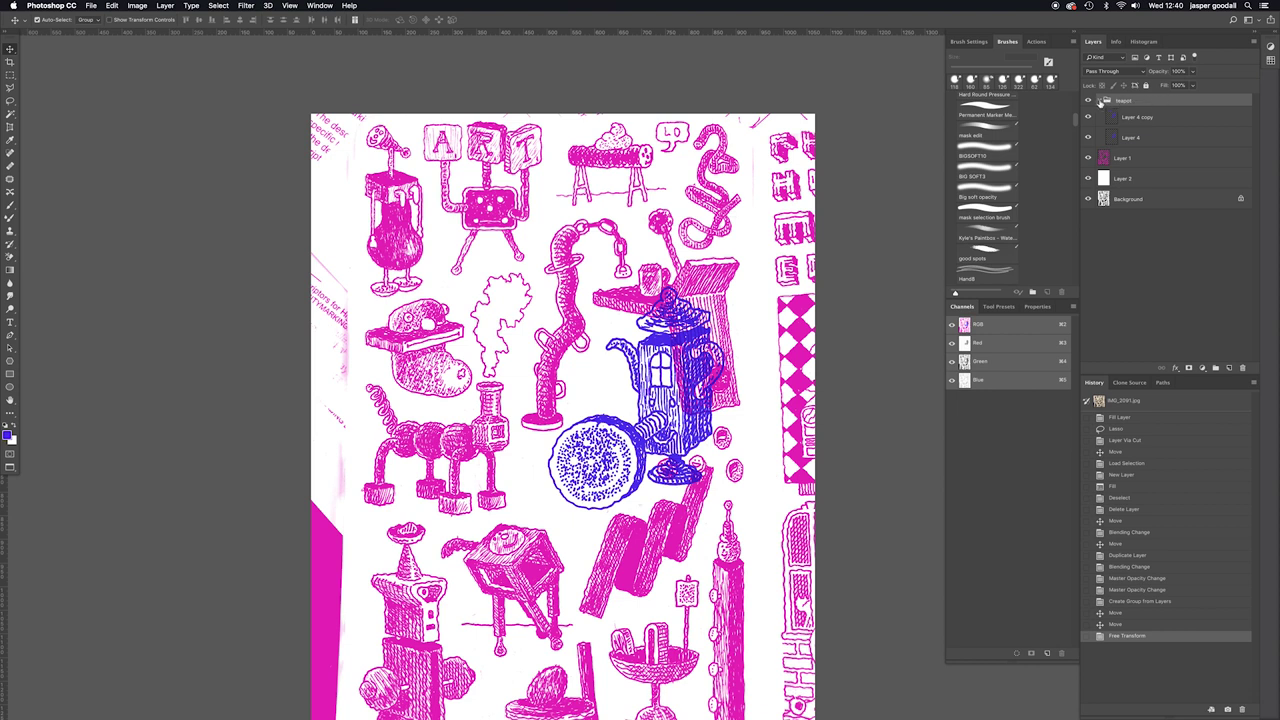
pyautogui.click(1099, 102)
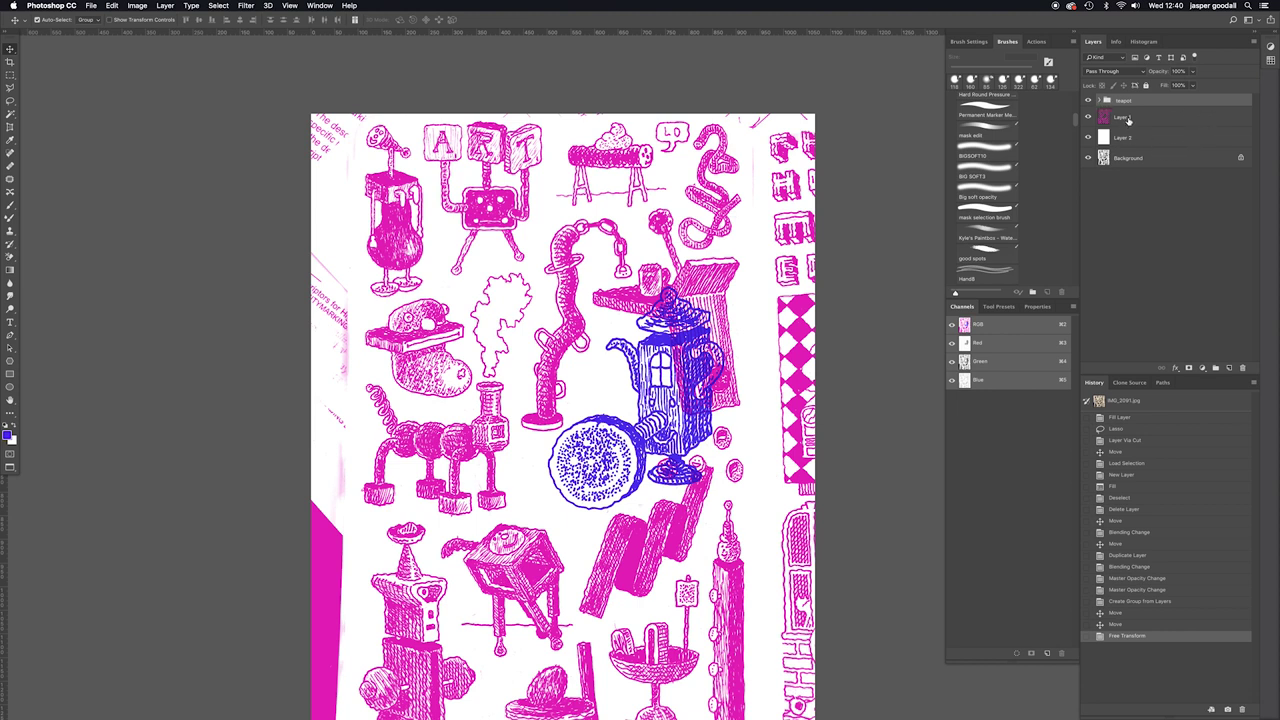
# Select Layer 1 and the Lasso tool, discarding a first rough selection with Cmd+D
pyautogui.click(1130, 119)
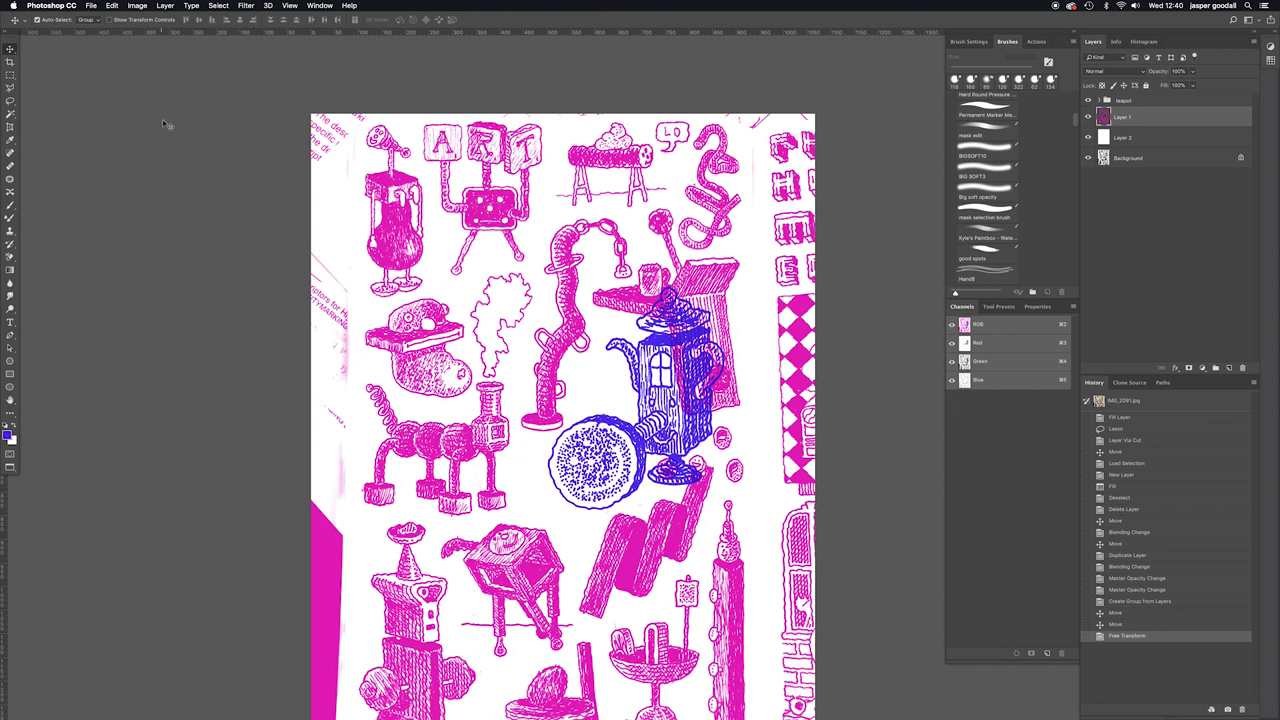
pyautogui.click(11, 102)
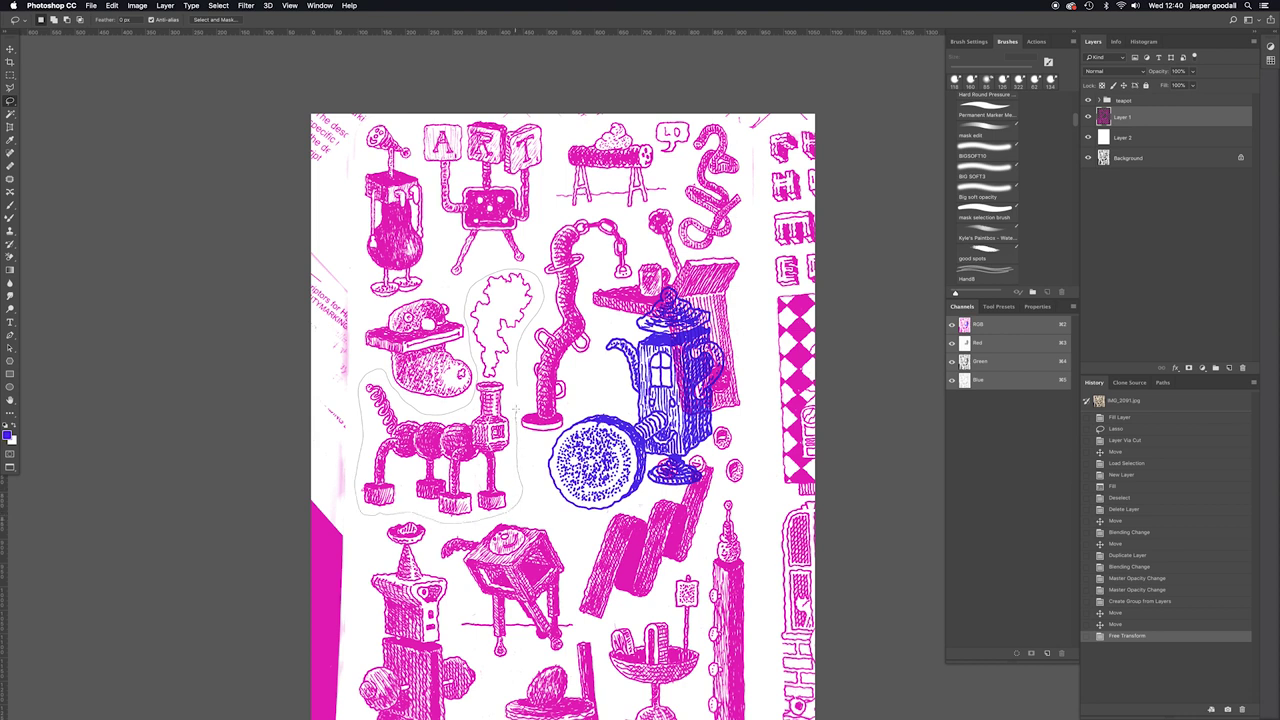
pyautogui.moveTo(516, 408); pyautogui.dragTo(516, 408)
pyautogui.scroll(5, 516, 408)
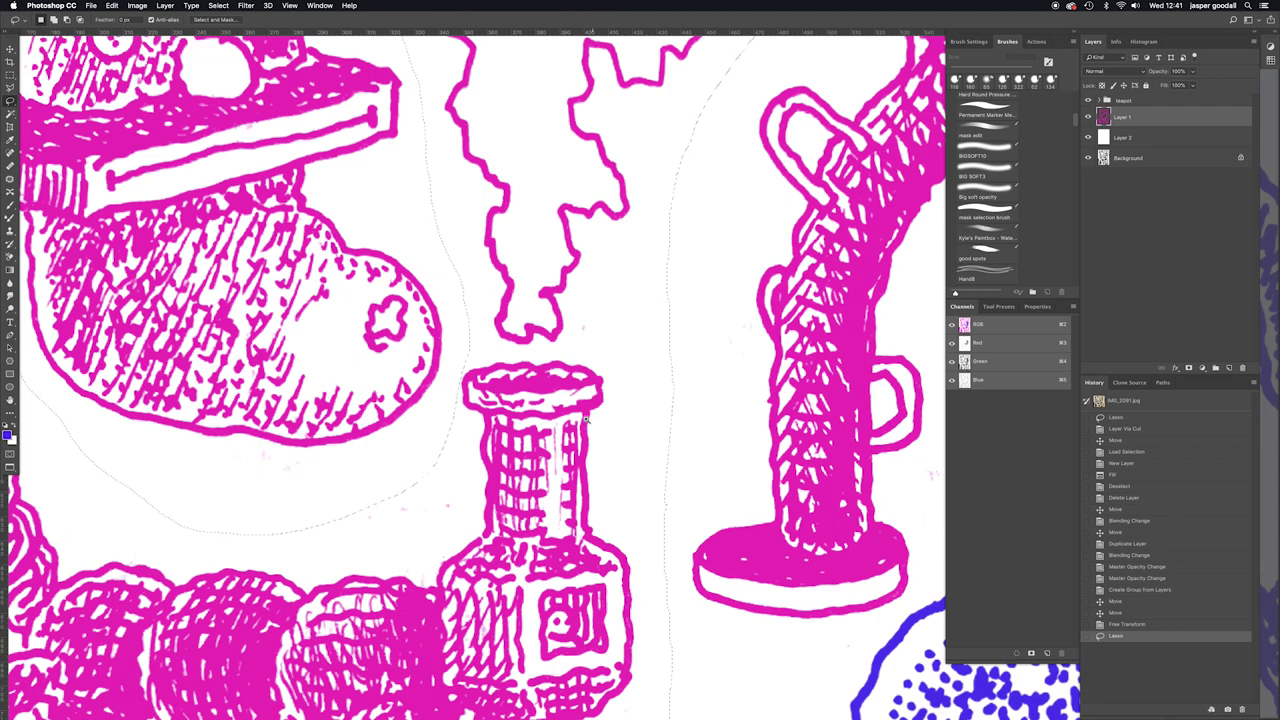
pyautogui.scroll(-6, 586, 419)
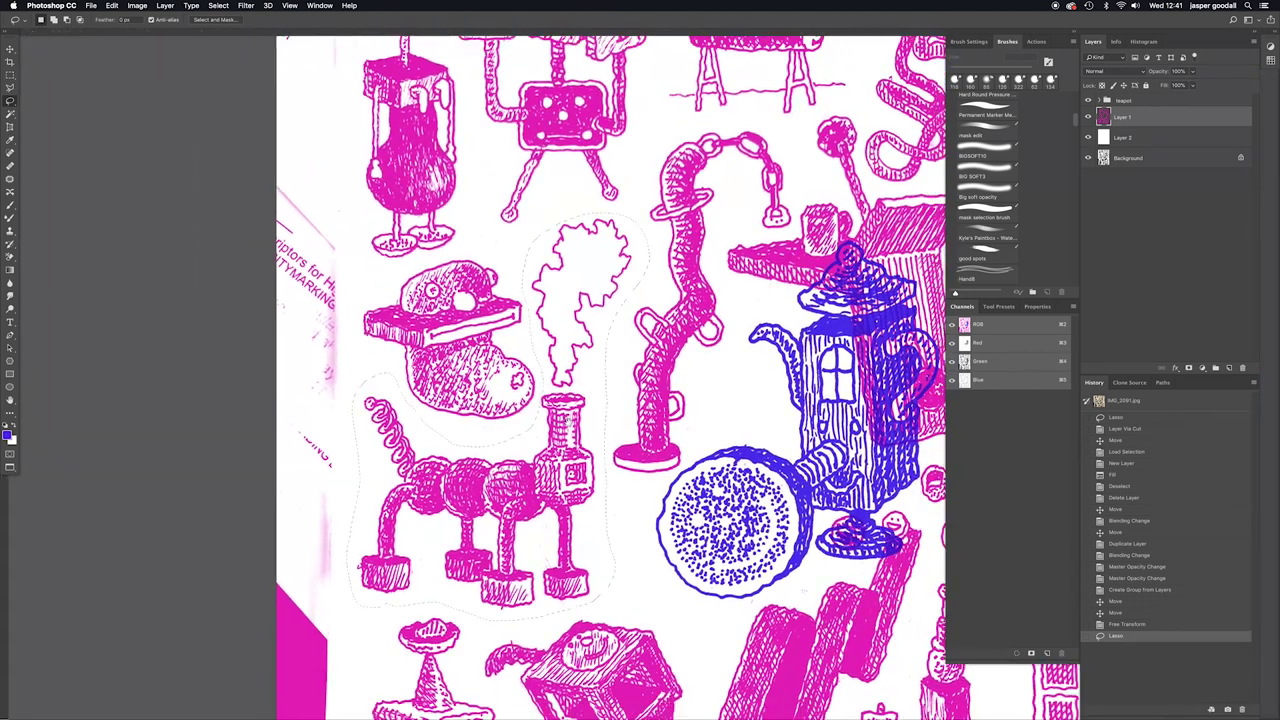
pyautogui.scroll(-1, 610, 378)
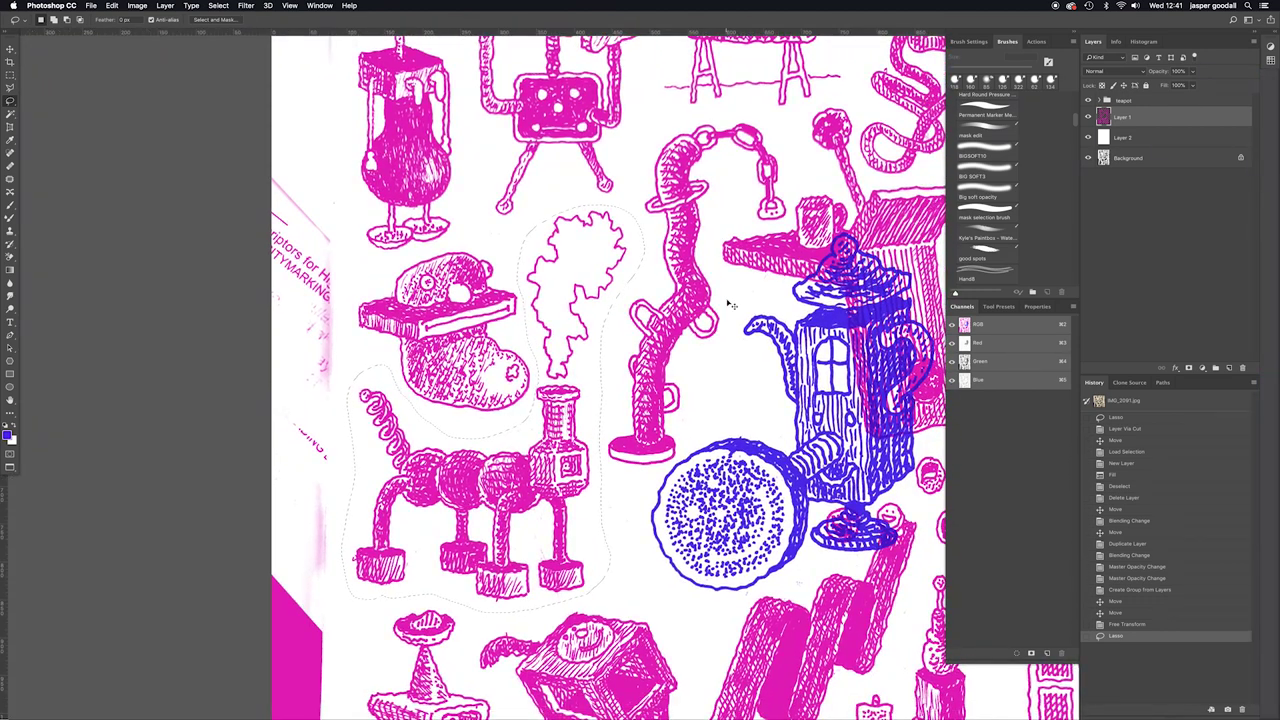
pyautogui.hotkey('ctrl', 'd')
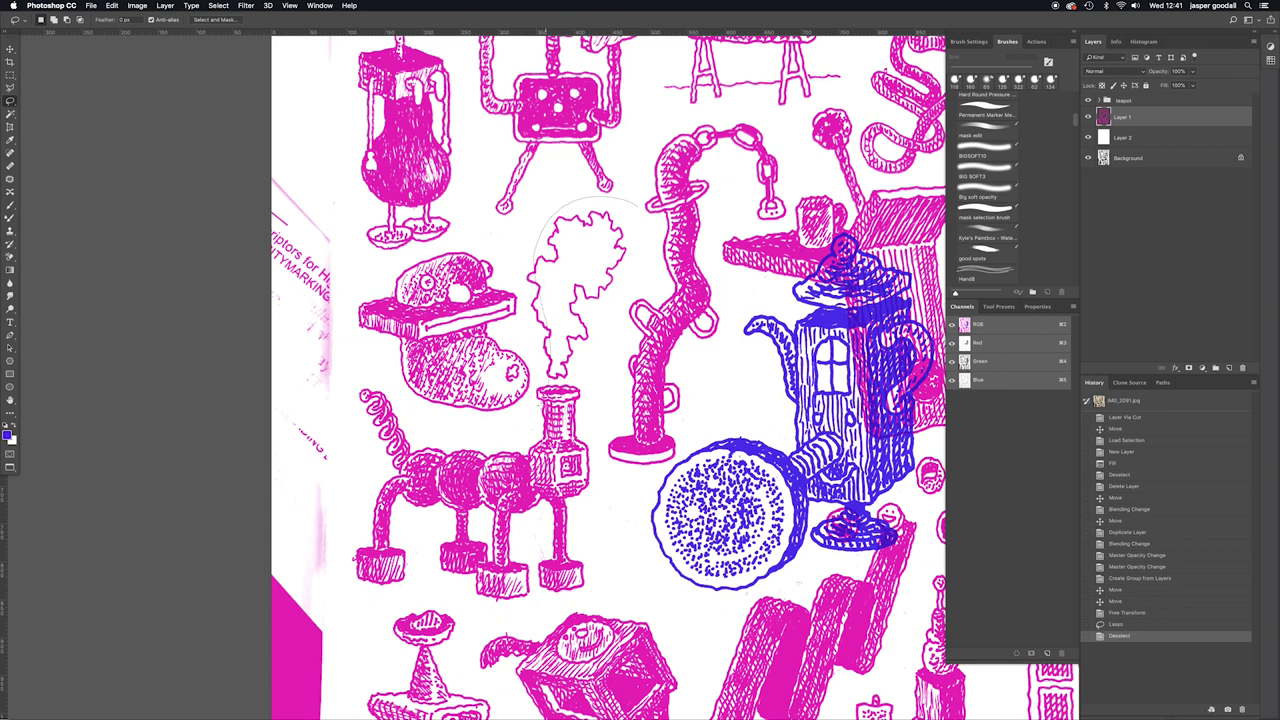
# Lasso around the smoke, bottle and spring-legged creature, then zoom in on them
pyautogui.moveTo(490, 427)
pyautogui.mouseDown()
pyautogui.moveTo(439, 418)
pyautogui.moveTo(365, 370)
pyautogui.moveTo(341, 404)
pyautogui.mouseUp()
pyautogui.moveTo(350, 501)
pyautogui.mouseDown()
pyautogui.moveTo(342, 546)
pyautogui.moveTo(371, 606)
pyautogui.mouseUp()
pyautogui.moveTo(467, 596); pyautogui.dragTo(548, 611)
pyautogui.moveTo(617, 536)
pyautogui.mouseDown()
pyautogui.moveTo(600, 440)
pyautogui.moveTo(607, 321)
pyautogui.mouseUp()
pyautogui.moveTo(642, 249); pyautogui.dragTo(640, 252)
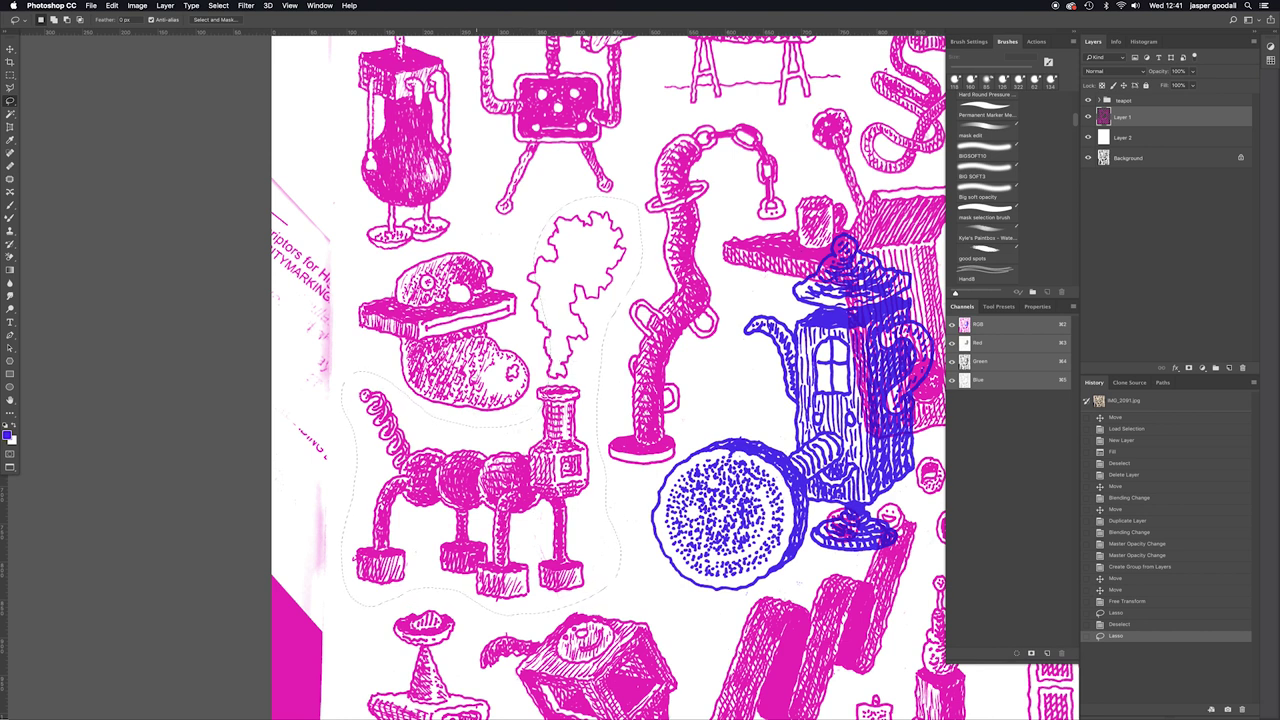
pyautogui.press('super+equal')
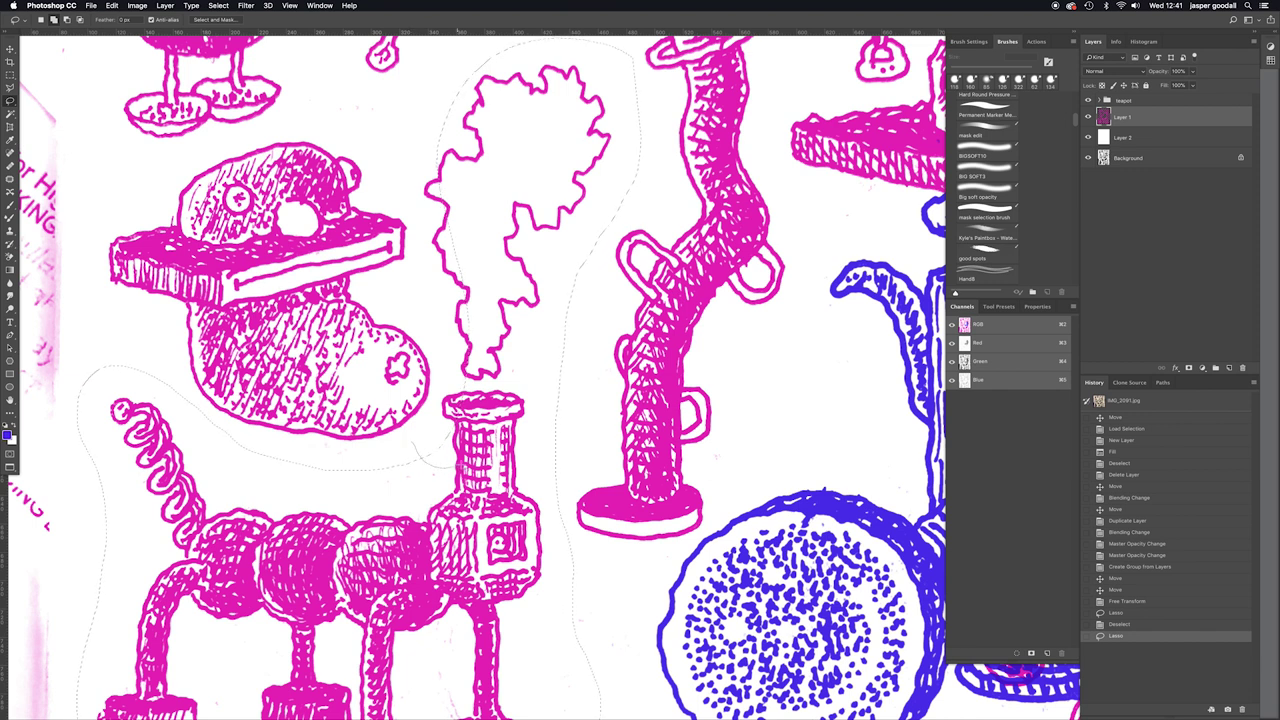
# Redraw the lasso outline around the smoke and the potato's left side
pyautogui.moveTo(503, 372)
pyautogui.mouseDown()
pyautogui.moveTo(511, 190)
pyautogui.moveTo(442, 152)
pyautogui.moveTo(413, 203)
pyautogui.moveTo(432, 327)
pyautogui.mouseUp()
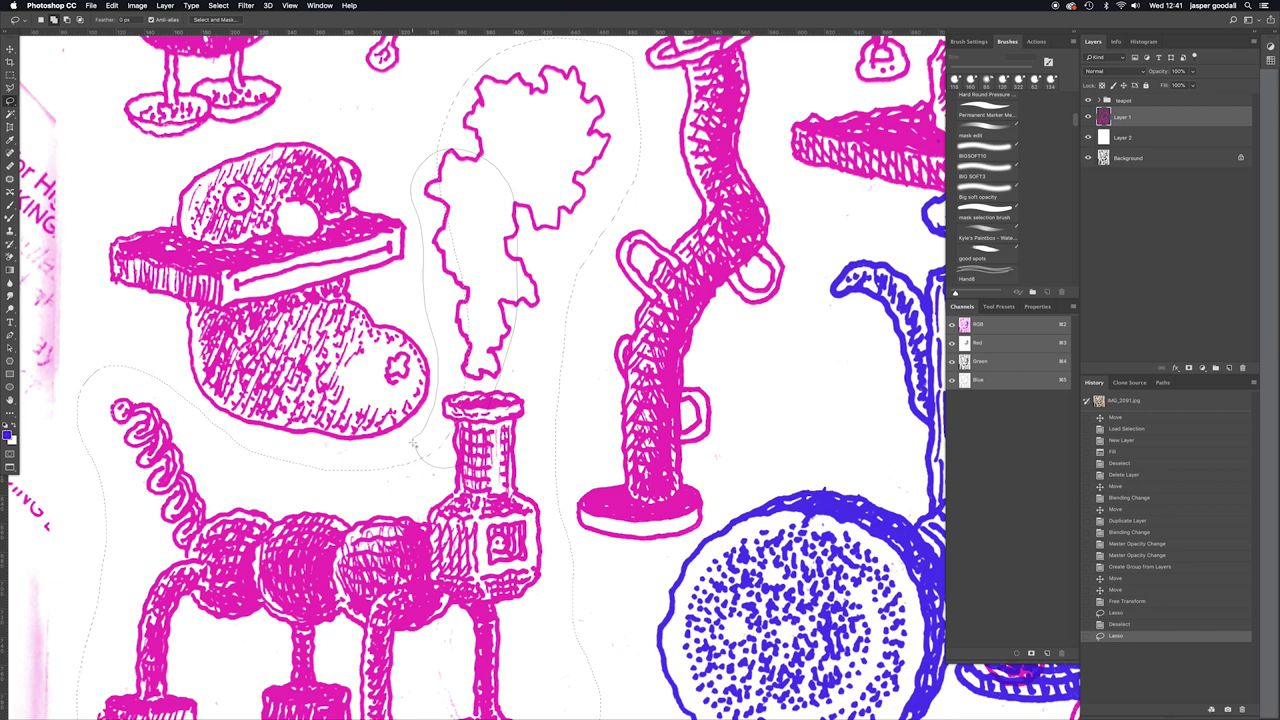
pyautogui.moveTo(415, 445); pyautogui.dragTo(455, 453)
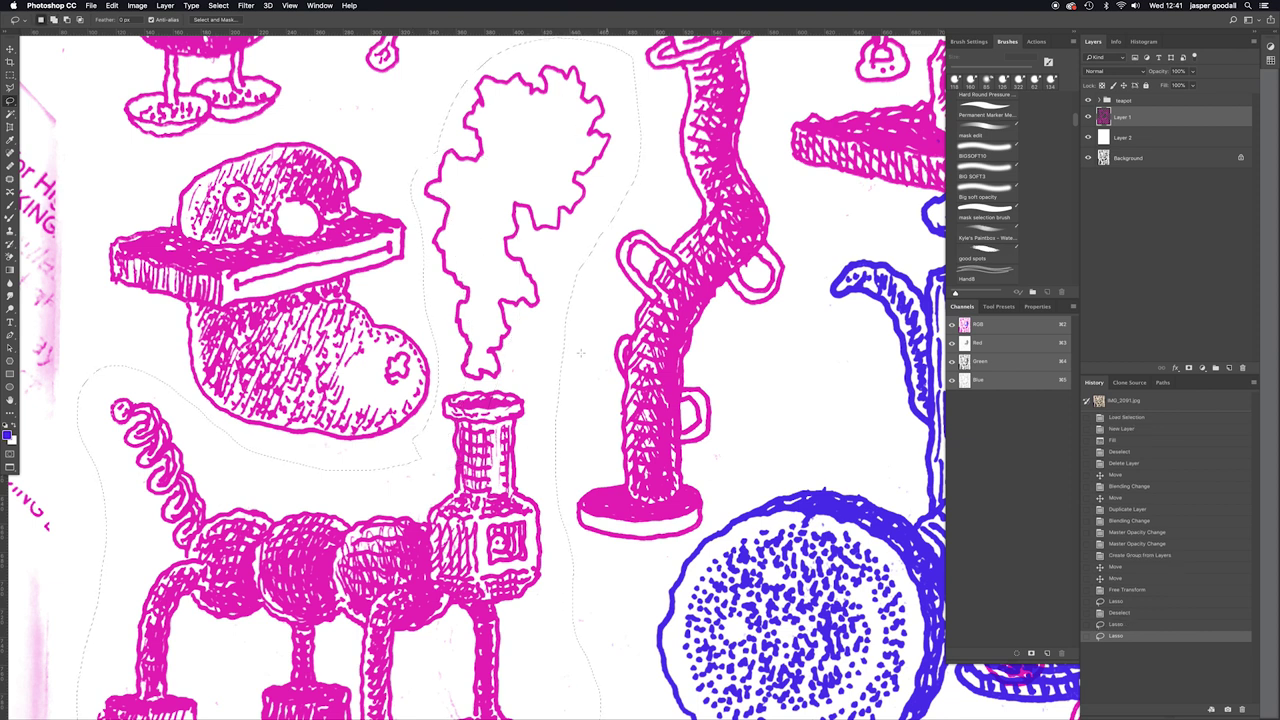
pyautogui.moveTo(440, 318)
pyautogui.mouseDown()
pyautogui.moveTo(393, 456)
pyautogui.moveTo(410, 462)
pyautogui.mouseUp()
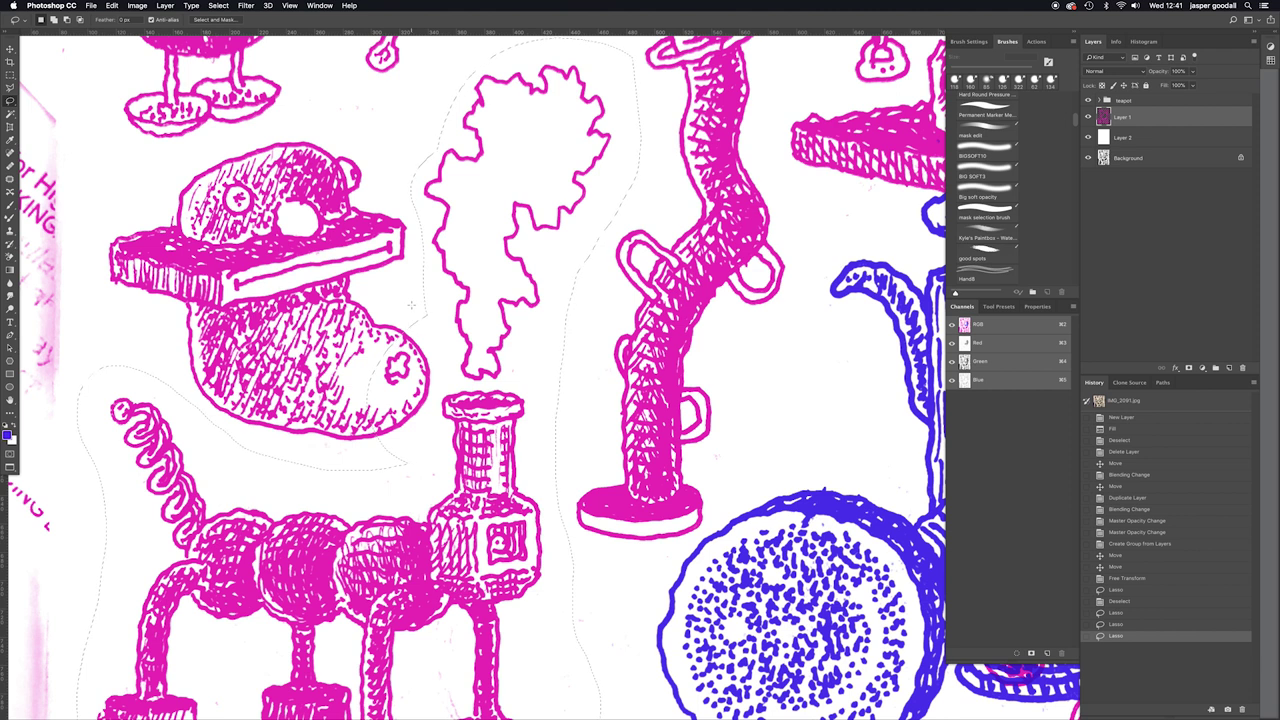
# Subtract the potato and teapot edges with Alt-lasso, then copy the selection to a new Layer 5
pyautogui.press('alt')
pyautogui.moveTo(408, 307); pyautogui.dragTo(440, 374)
pyautogui.moveTo(427, 462); pyautogui.dragTo(350, 445)
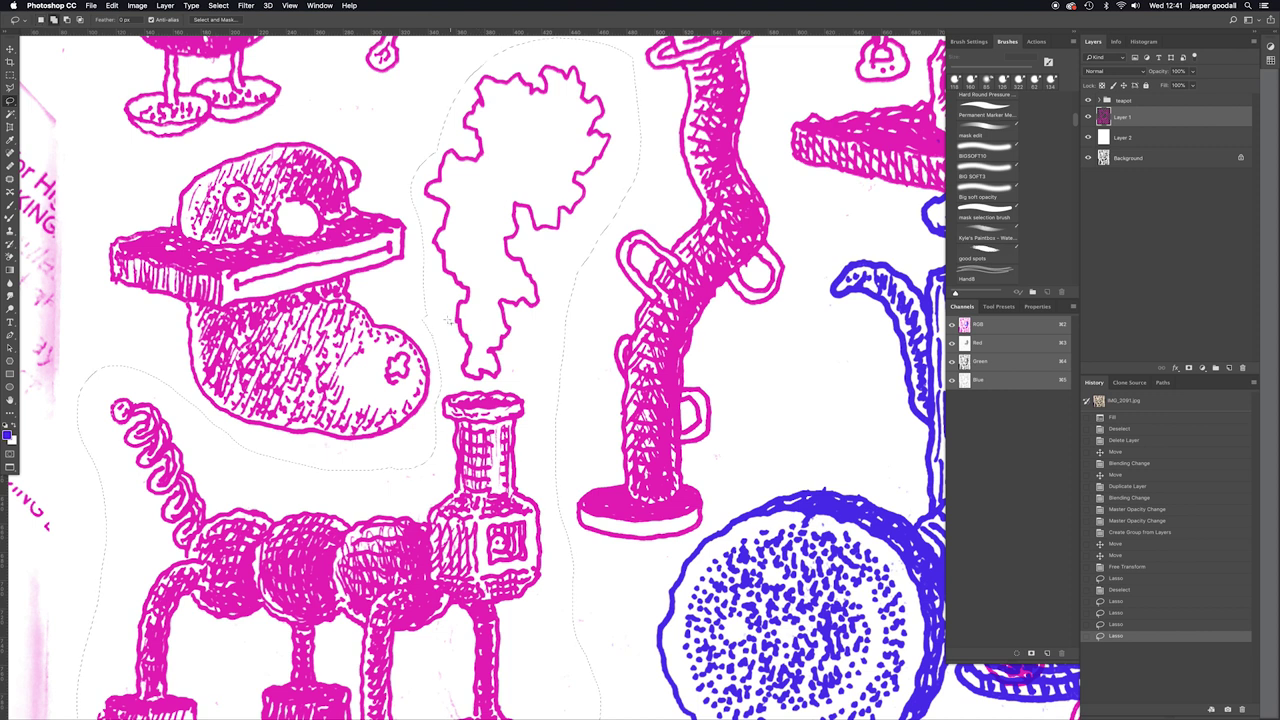
pyautogui.moveTo(404, 330)
pyautogui.mouseDown()
pyautogui.moveTo(440, 390)
pyautogui.moveTo(408, 310)
pyautogui.mouseUp()
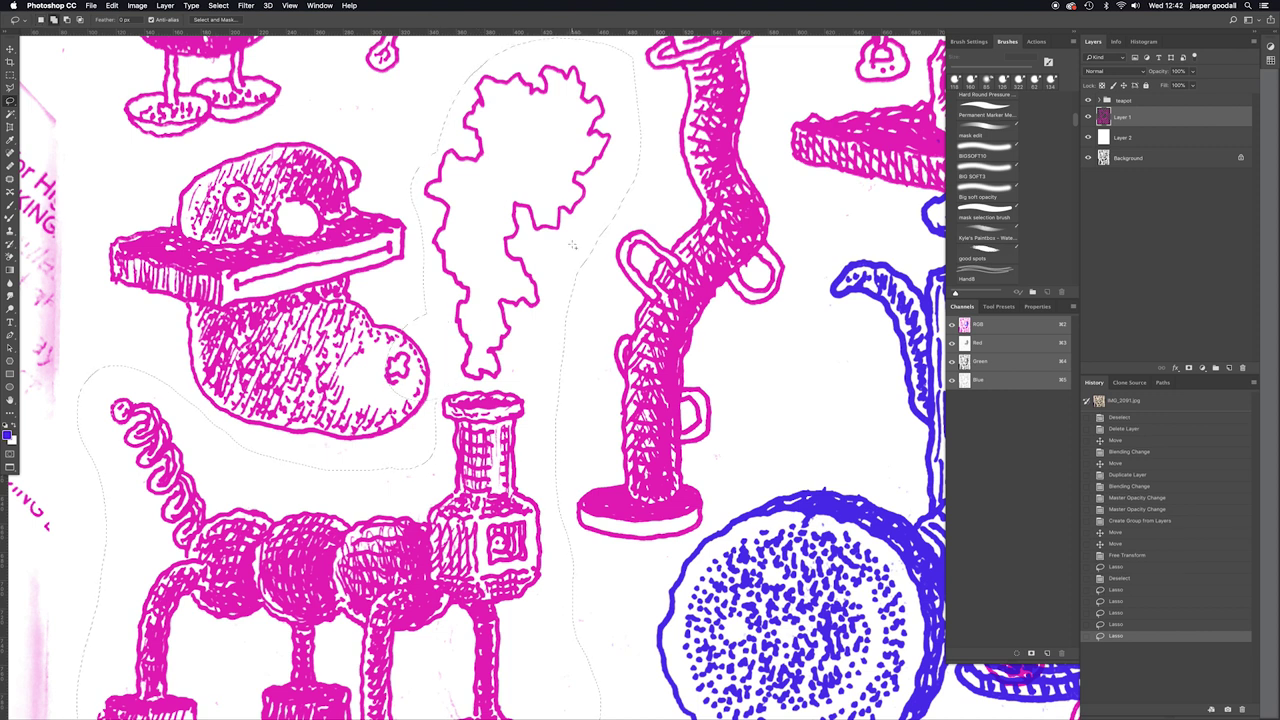
pyautogui.press('alt')
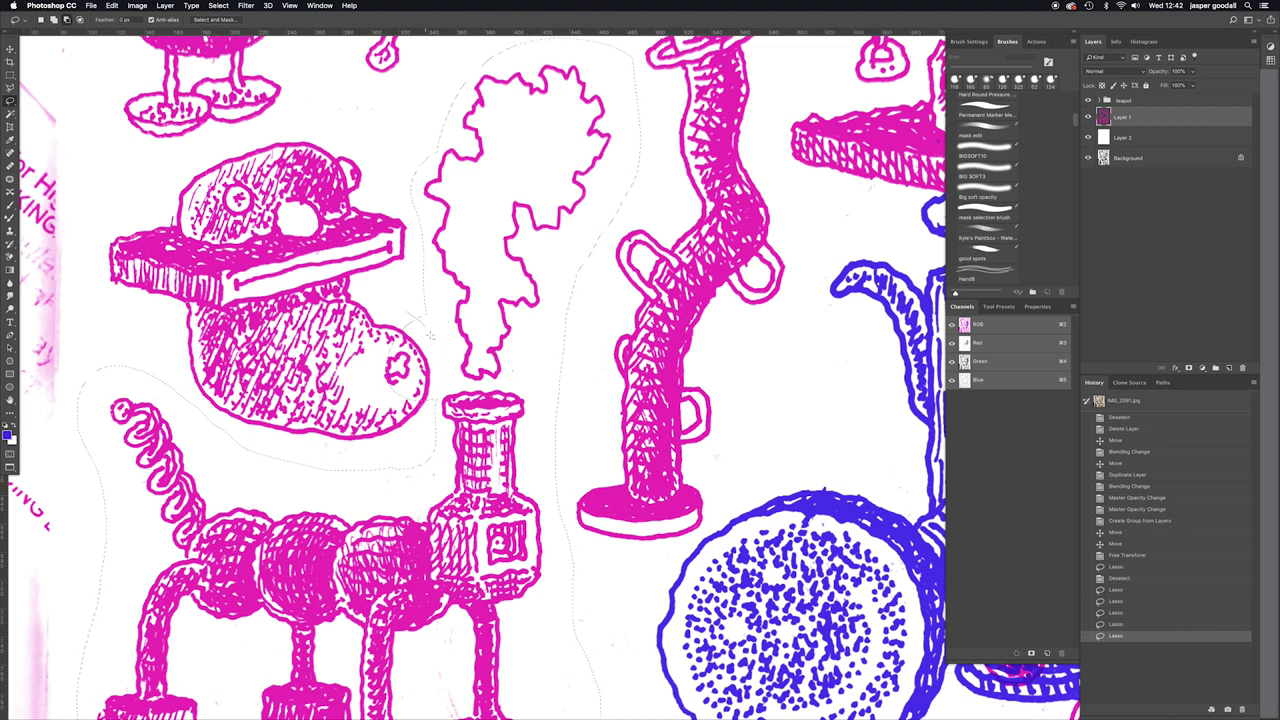
pyautogui.moveTo(438, 406)
pyautogui.mouseDown()
pyautogui.moveTo(386, 400)
pyautogui.moveTo(375, 368)
pyautogui.mouseUp()
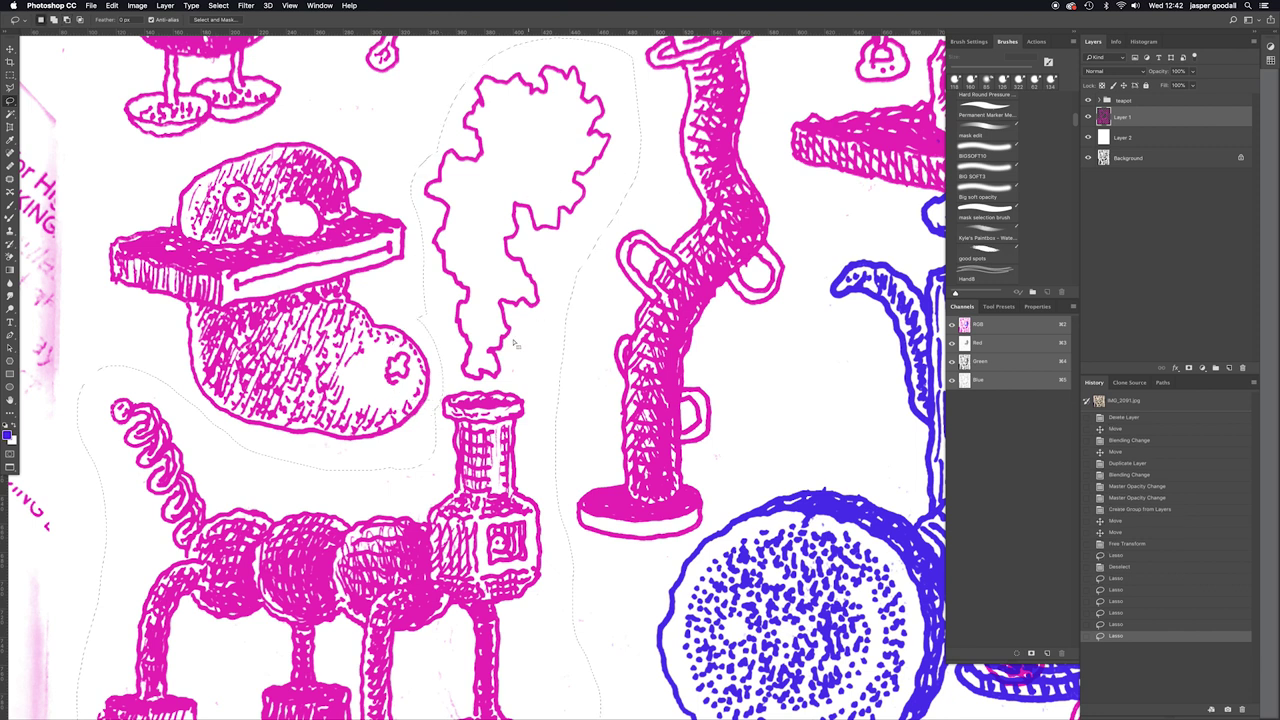
pyautogui.moveTo(452, 388)
pyautogui.mouseDown()
pyautogui.moveTo(432, 412)
pyautogui.moveTo(440, 420)
pyautogui.mouseUp()
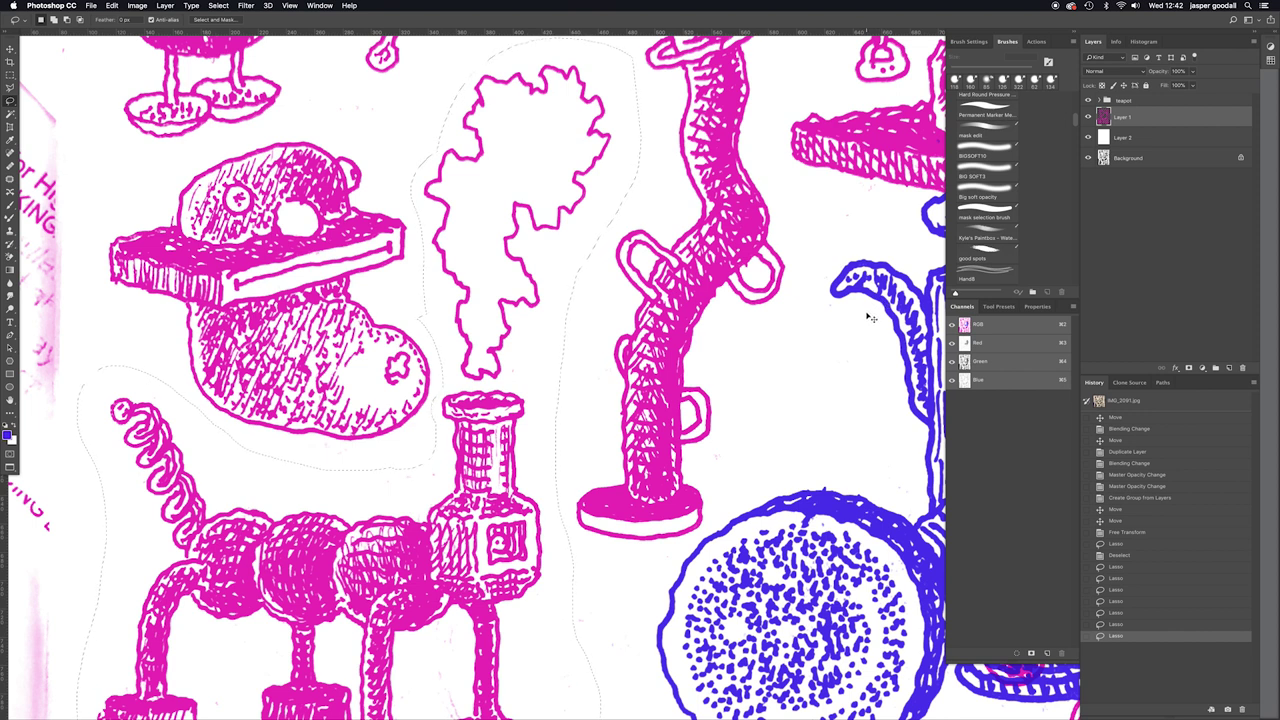
pyautogui.press('super+j')
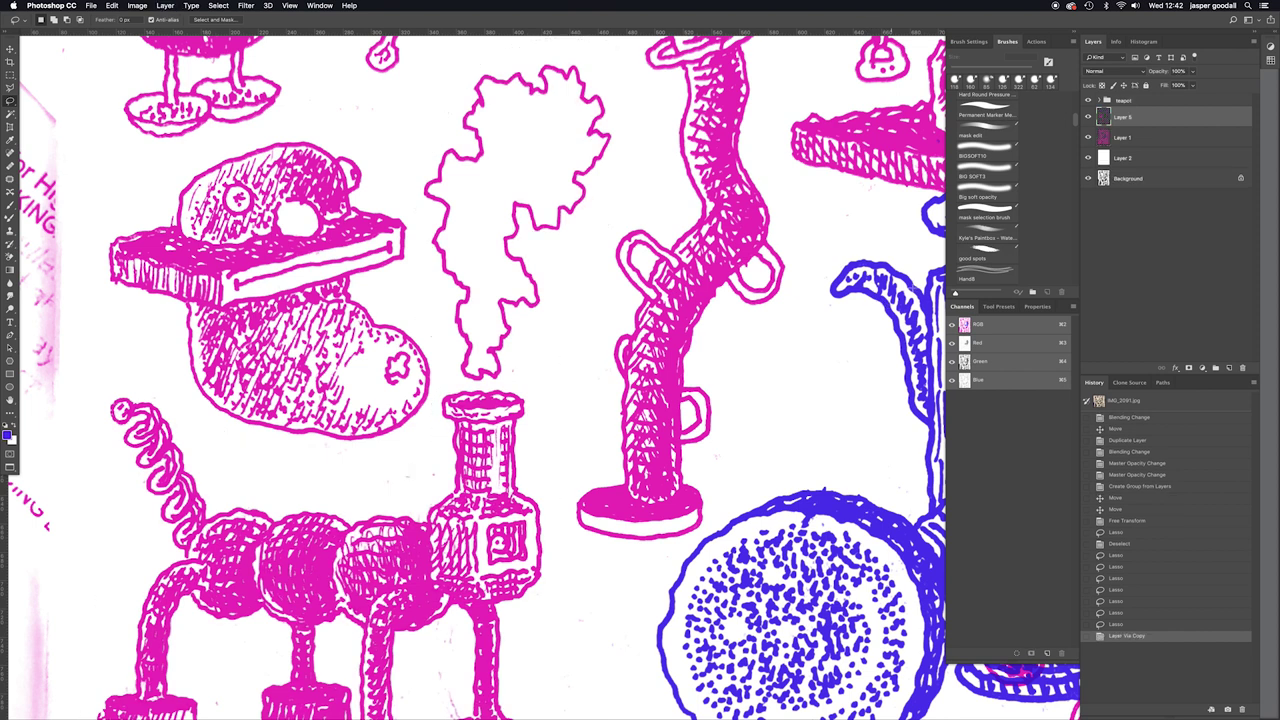
# Hide Layer 1 and rename the new layer 'steam train'
pyautogui.click(1088, 138)
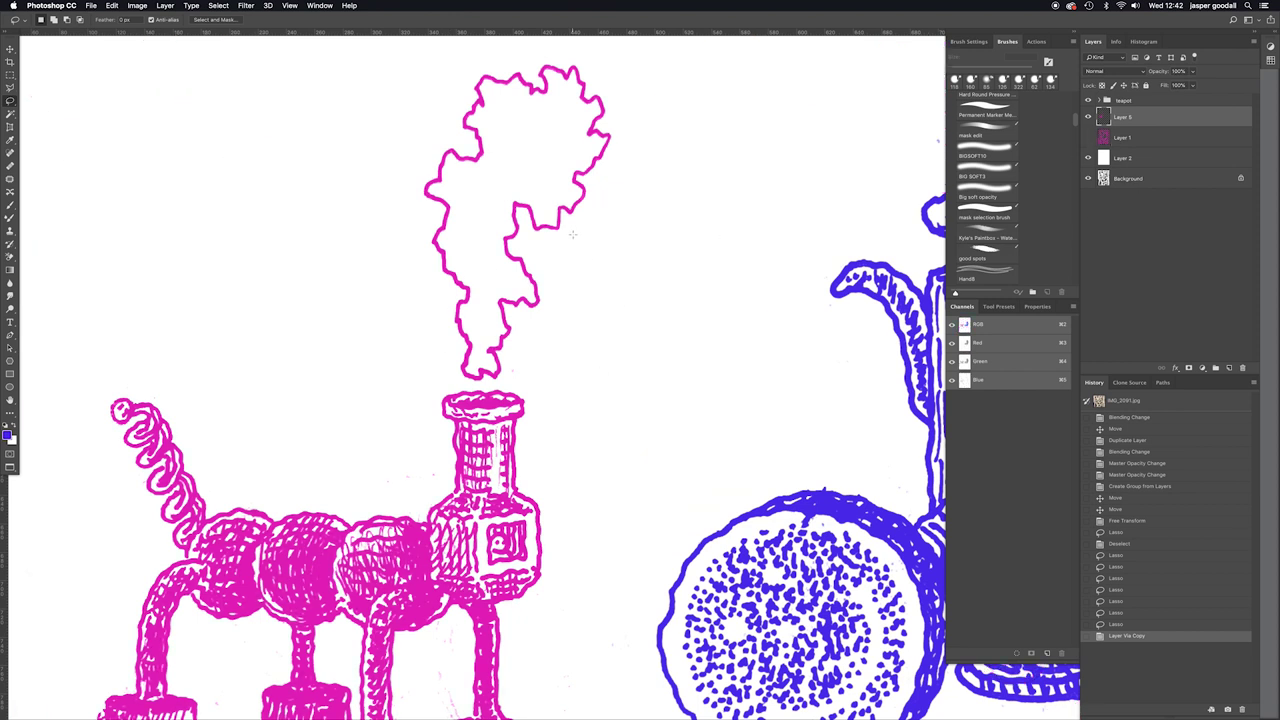
pyautogui.press('super+minus')
pyautogui.press('super+minus')
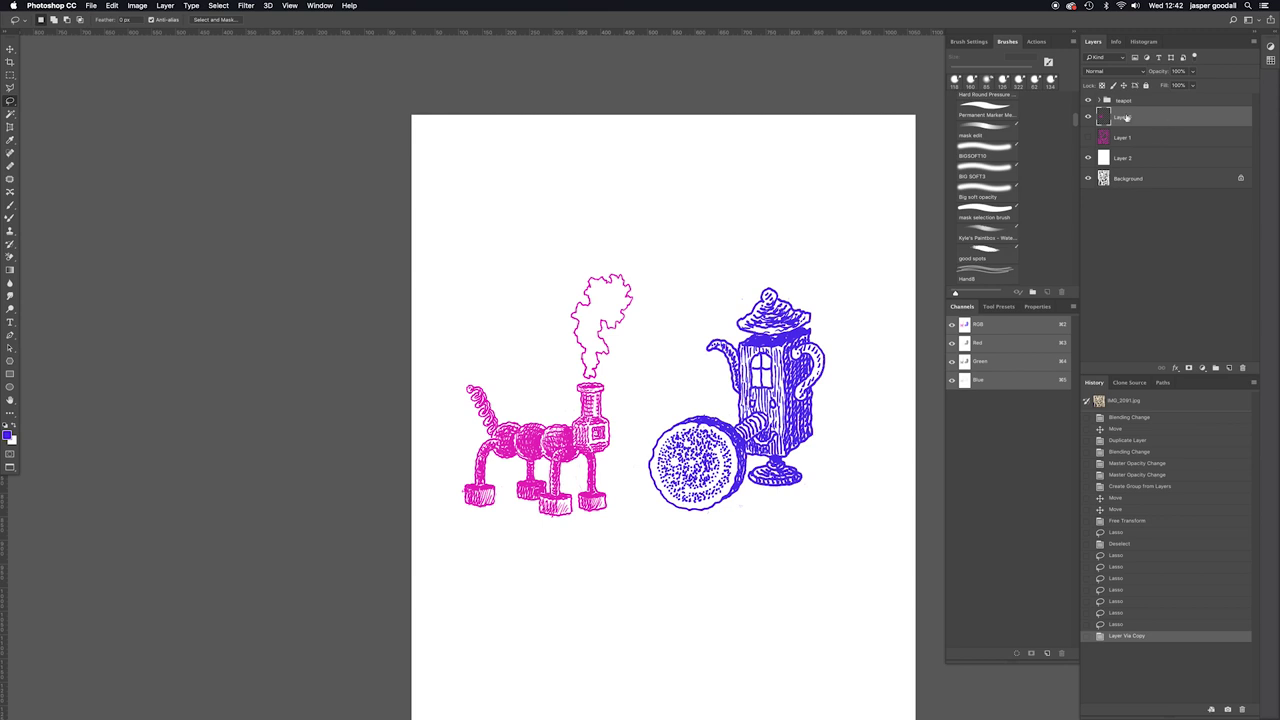
pyautogui.moveTo(743, 249); pyautogui.dragTo(677, 240)
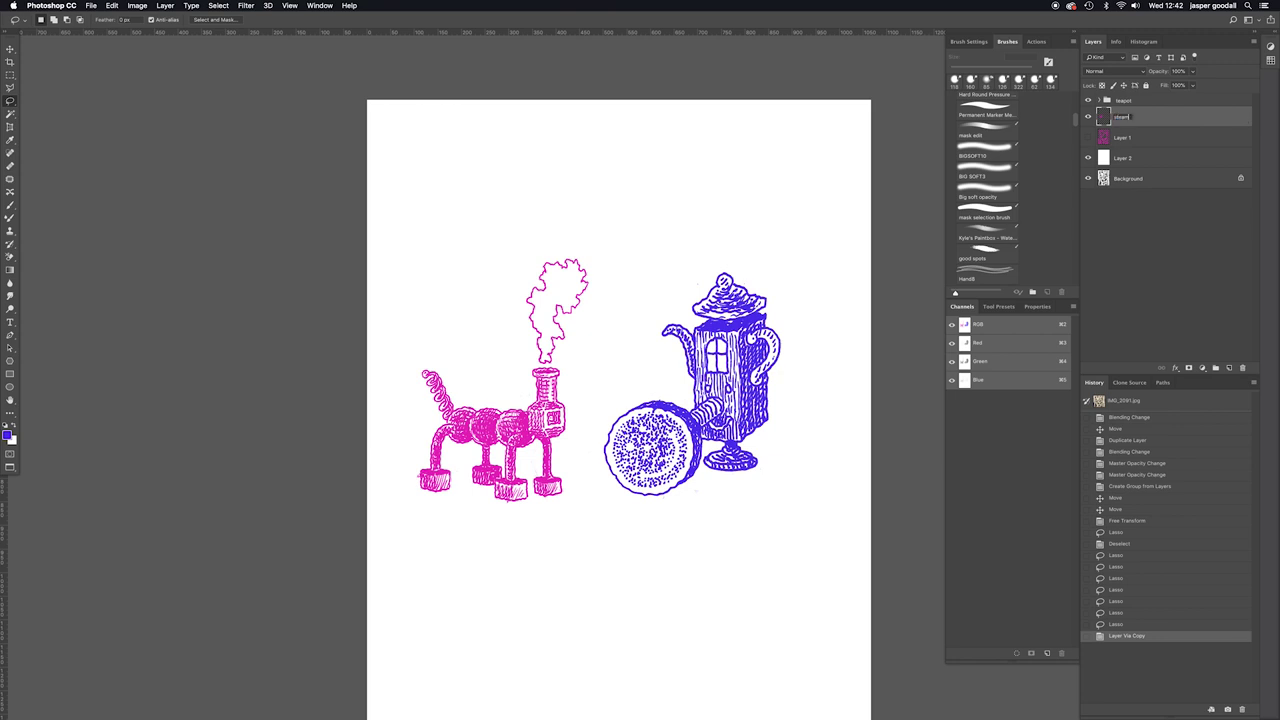
pyautogui.write('train')
pyautogui.press('Return')
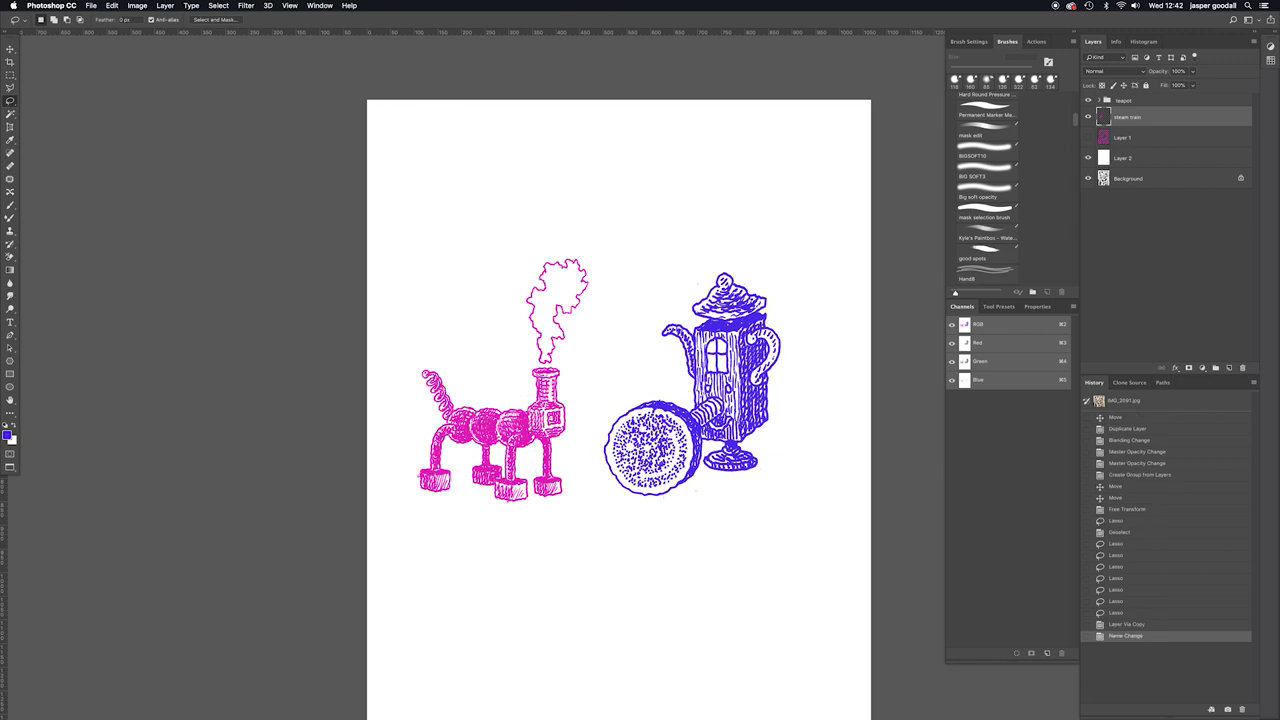
pyautogui.moveTo(681, 298); pyautogui.dragTo(671, 286)
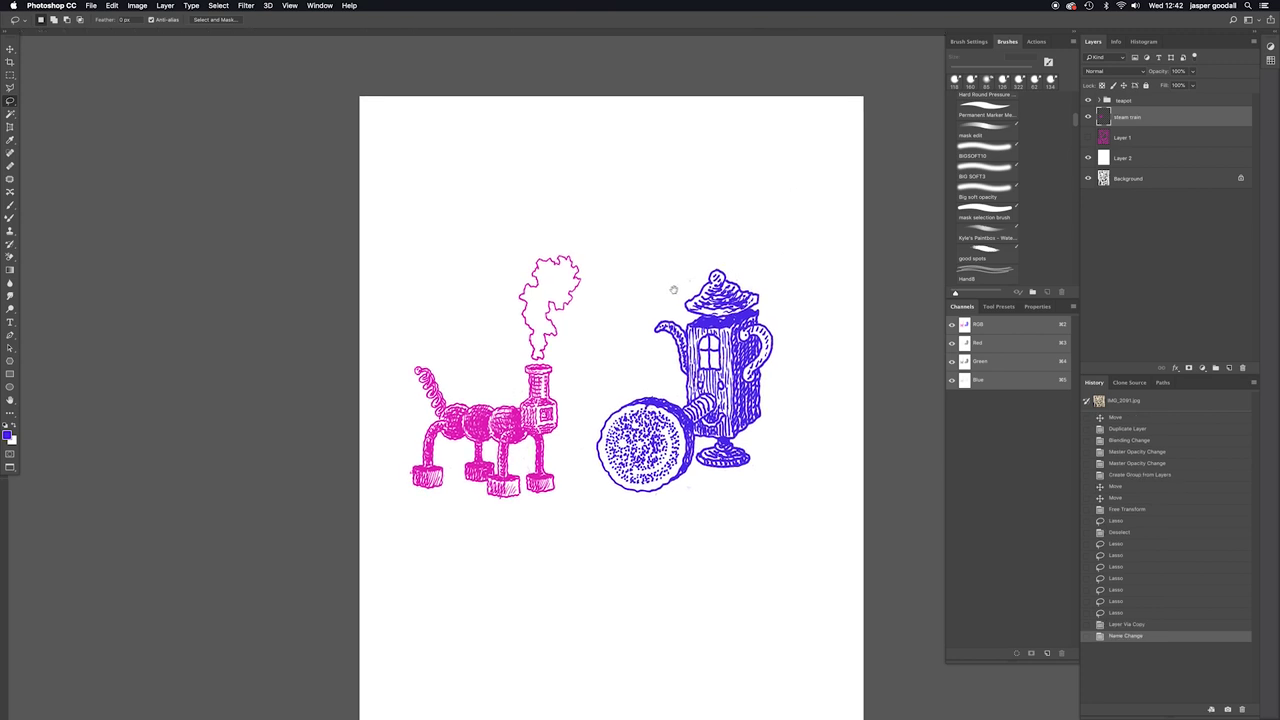
# Move the steam train lower left of the teapot and place its layer beneath the teapot group
pyautogui.press('v')
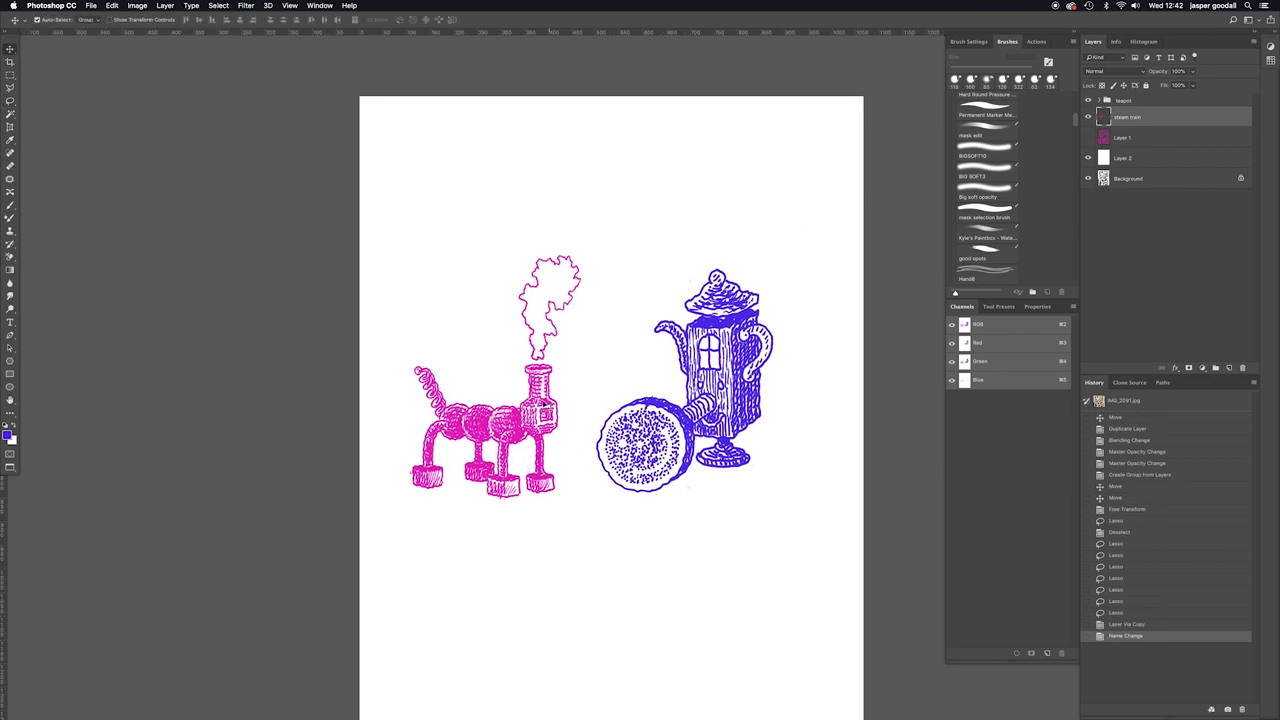
pyautogui.moveTo(526, 434)
pyautogui.mouseDown()
pyautogui.moveTo(596, 451)
pyautogui.moveTo(578, 486)
pyautogui.moveTo(613, 421)
pyautogui.moveTo(596, 381)
pyautogui.moveTo(653, 364)
pyautogui.moveTo(588, 436)
pyautogui.mouseUp()
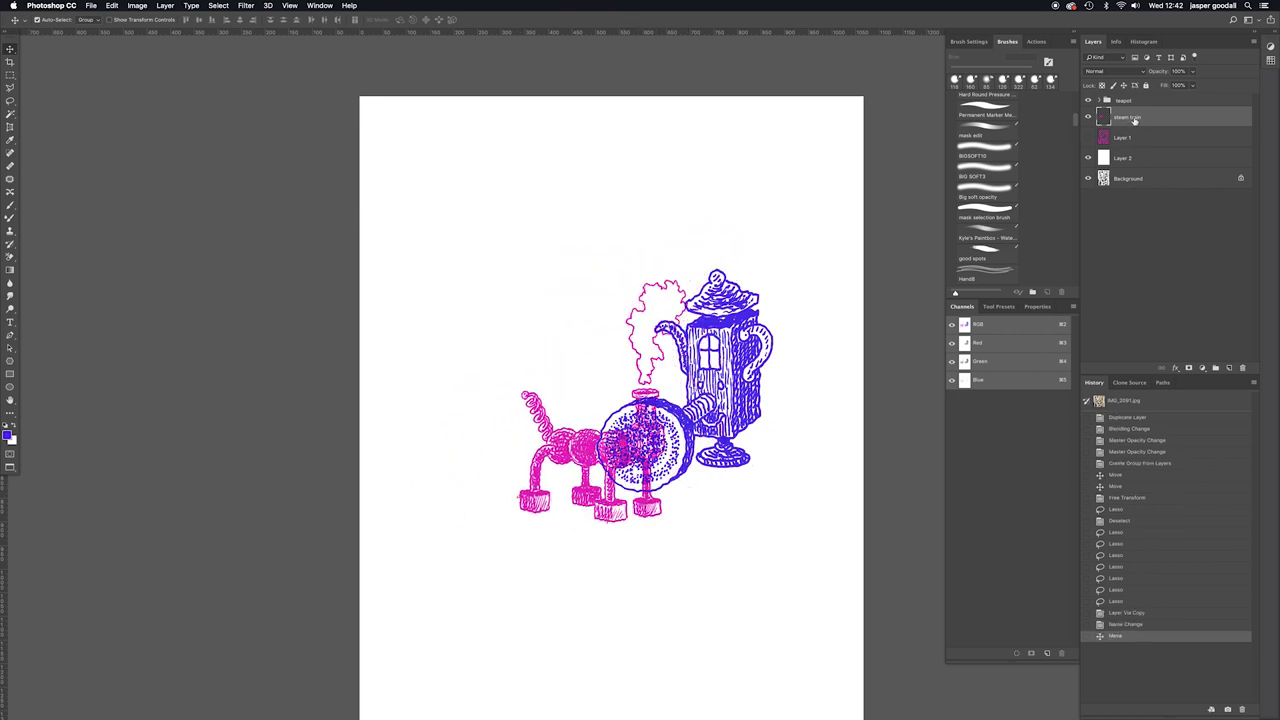
pyautogui.moveTo(1140, 118); pyautogui.dragTo(1146, 96)
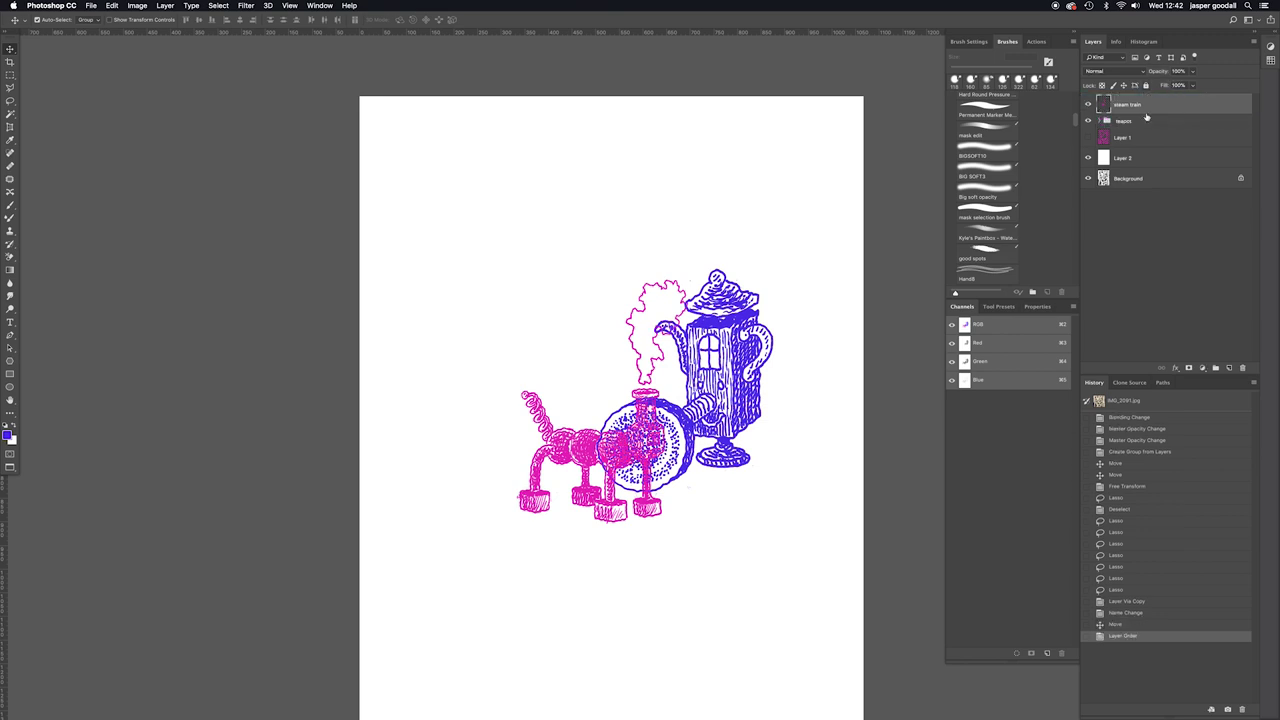
pyautogui.moveTo(624, 458)
pyautogui.mouseDown()
pyautogui.moveTo(576, 438)
pyautogui.moveTo(610, 492)
pyautogui.moveTo(639, 507)
pyautogui.moveTo(623, 437)
pyautogui.mouseUp()
pyautogui.moveTo(1154, 107); pyautogui.dragTo(1157, 129)
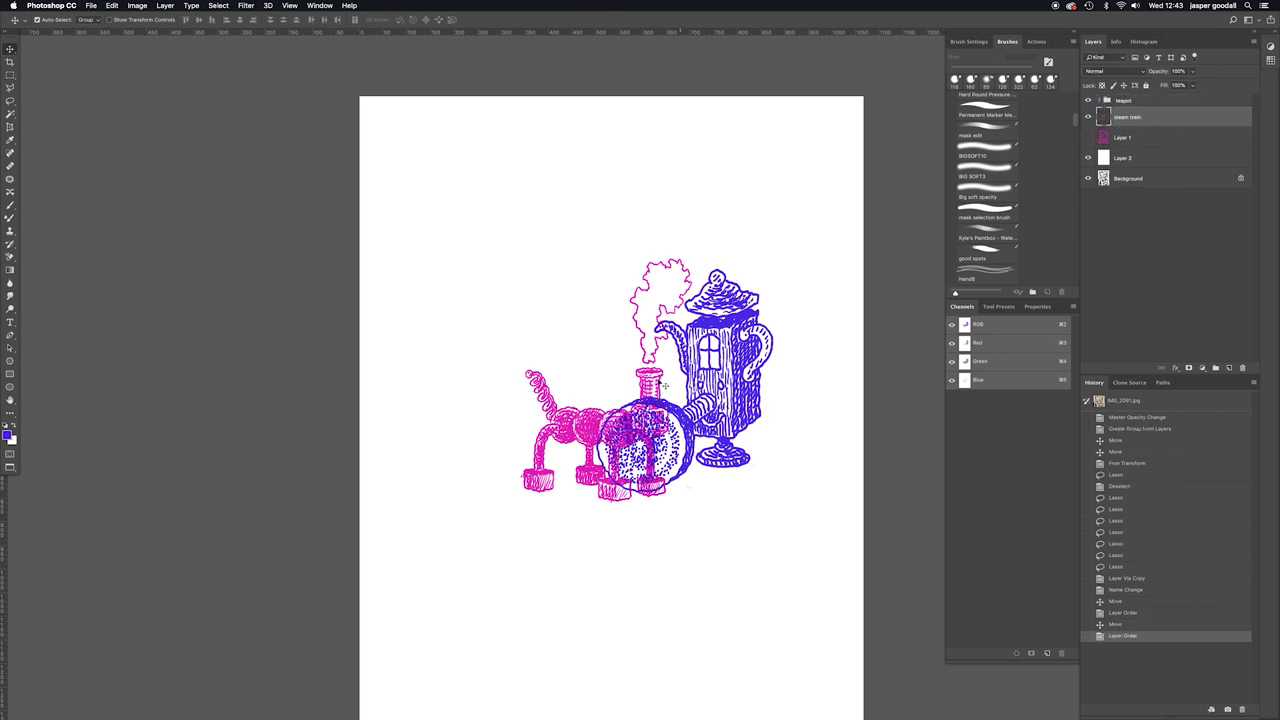
pyautogui.moveTo(597, 435); pyautogui.dragTo(537, 497)
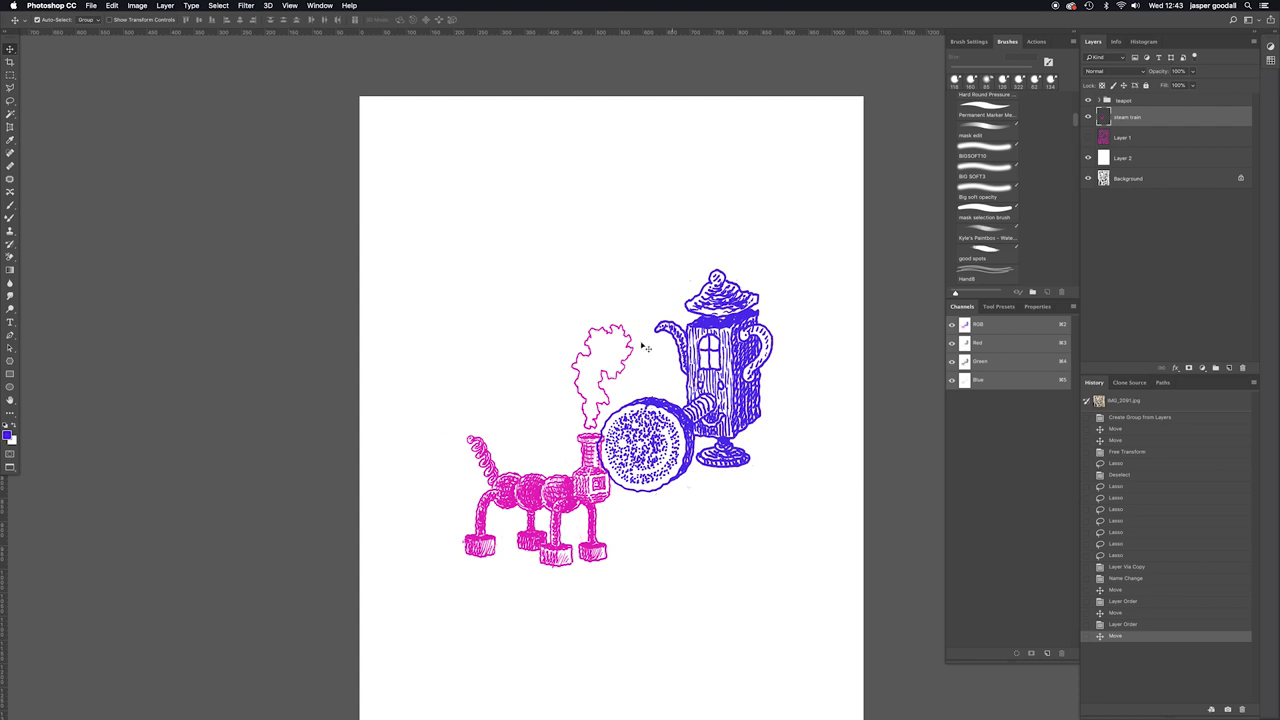
pyautogui.press('super+equal')
pyautogui.press('super+equal')
pyautogui.press('super+equal')
pyautogui.scroll(-5, 447, 443)
pyautogui.hscroll(-3, 447, 443)
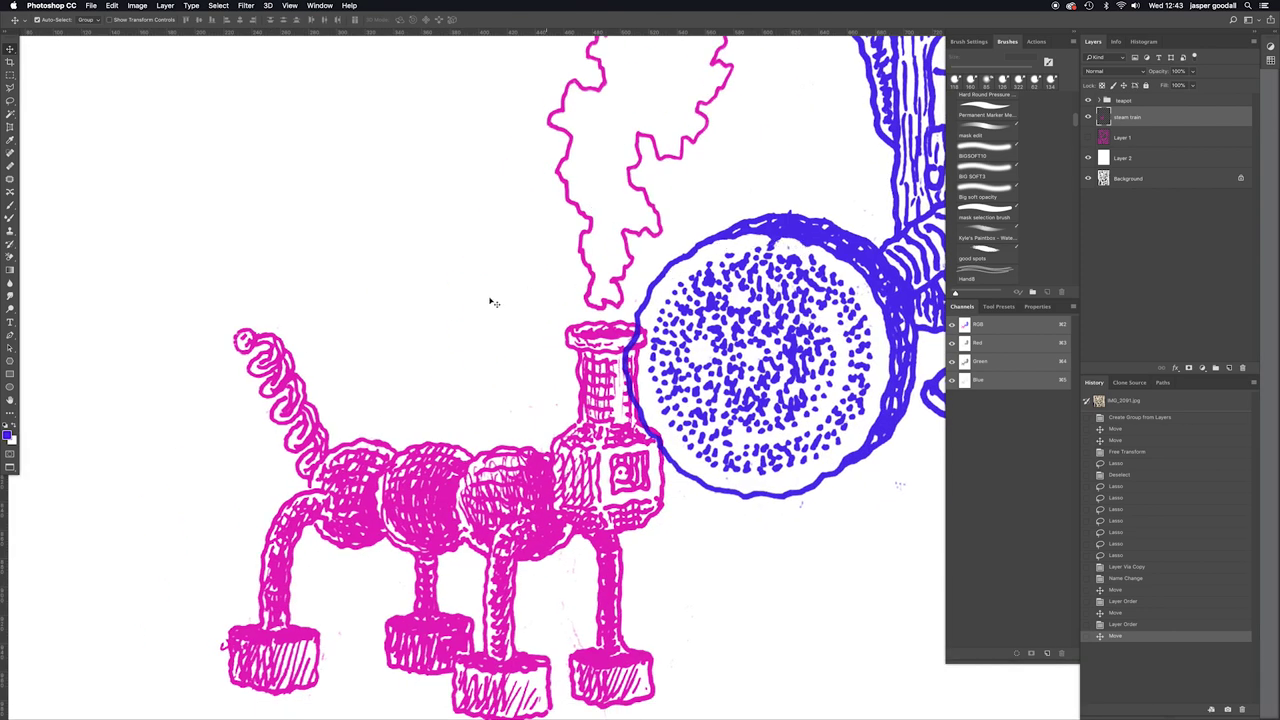
pyautogui.press('super+minus')
pyautogui.press('super+minus')
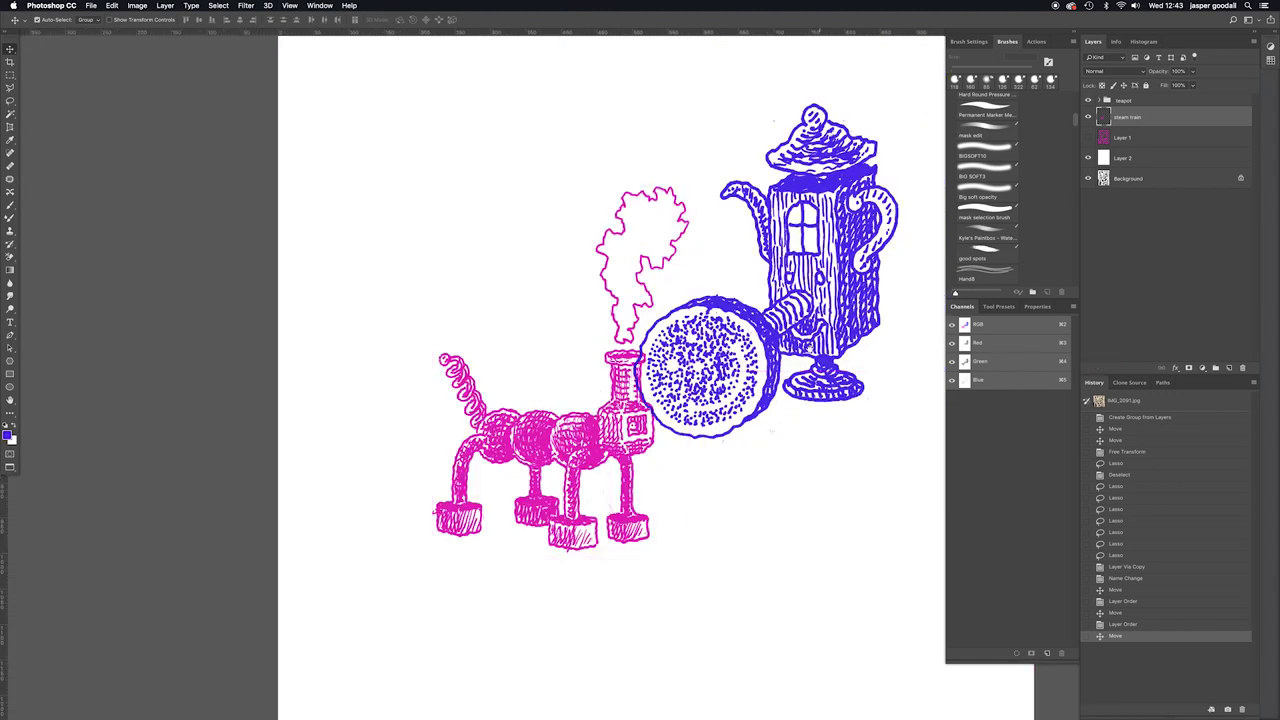
pyautogui.hscroll(2, 810, 345)
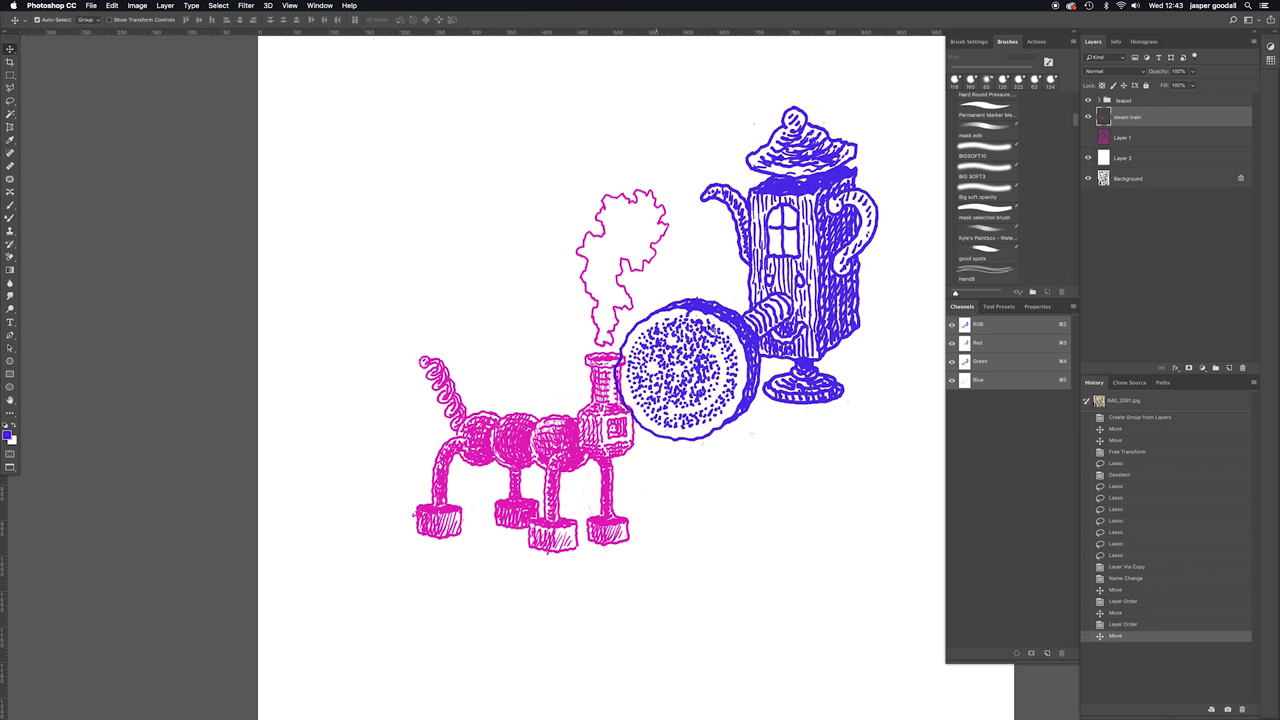
# Set the foreground colour to a deep orange
pyautogui.click(8, 434)
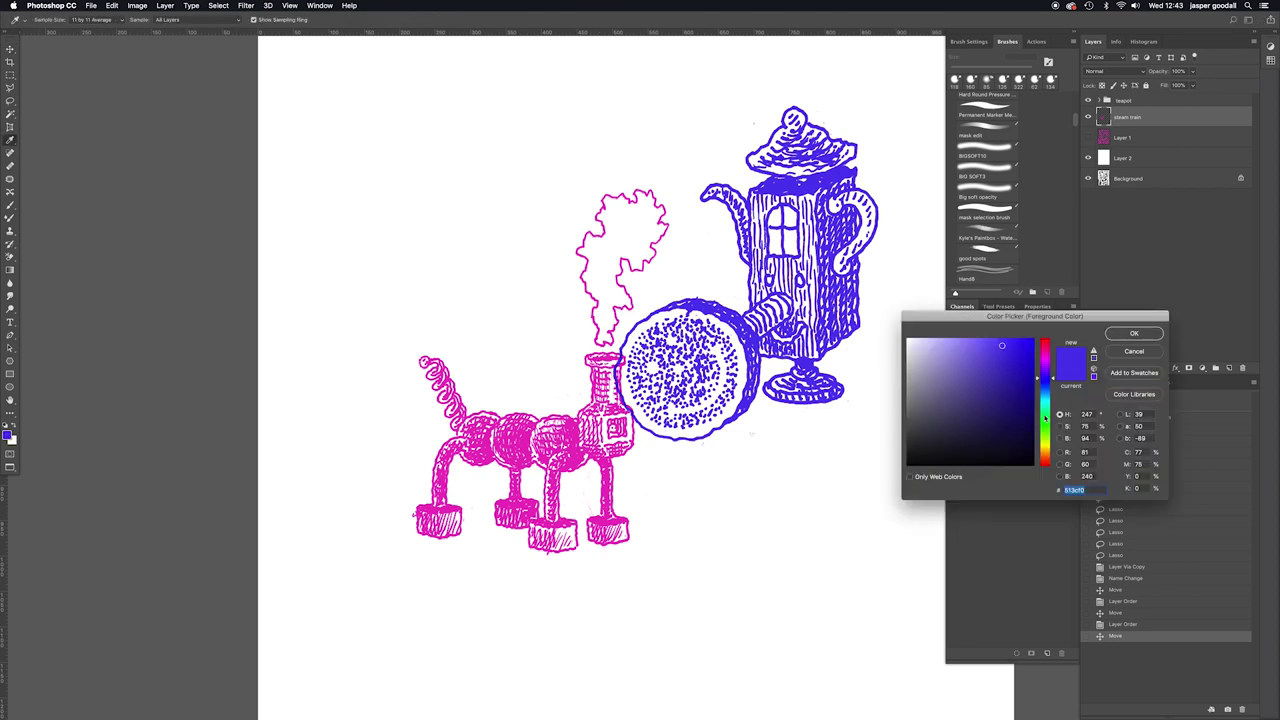
pyautogui.moveTo(1046, 414); pyautogui.dragTo(1046, 456)
pyautogui.click(1016, 353)
pyautogui.click(1122, 337)
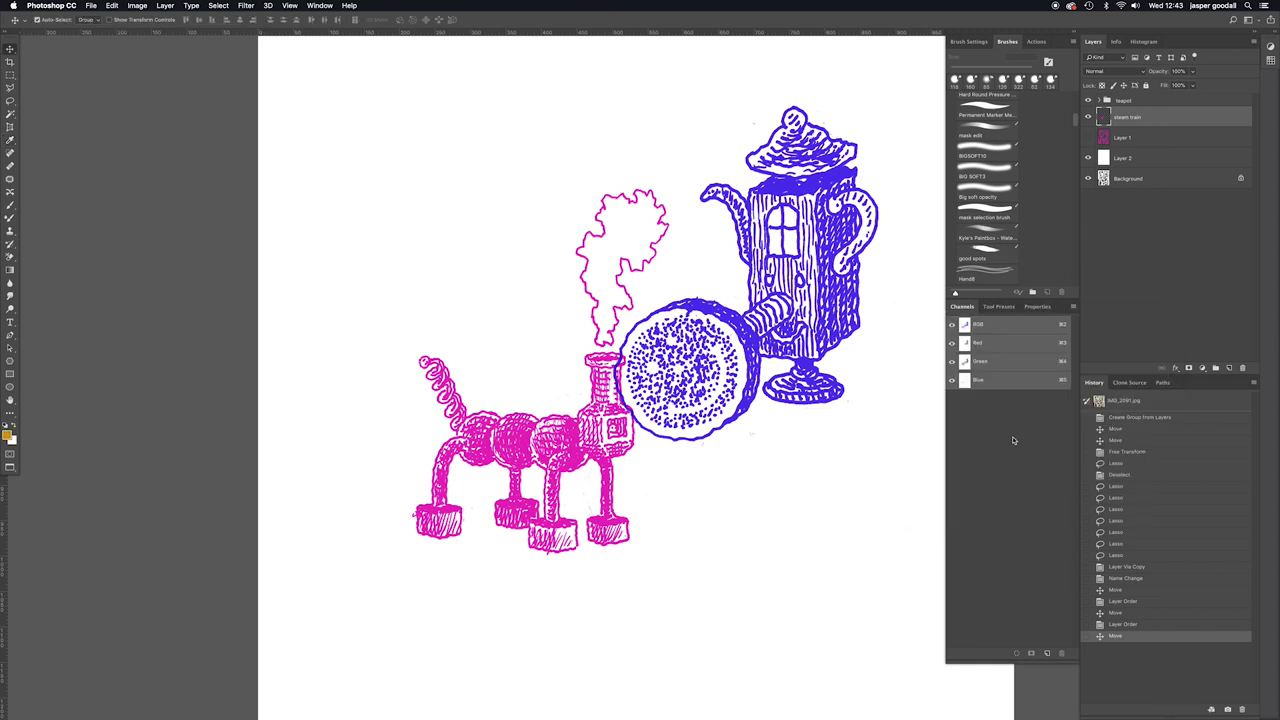
# Add an orange Solid Color fill layer, Color Fill 1
pyautogui.click(1203, 369)
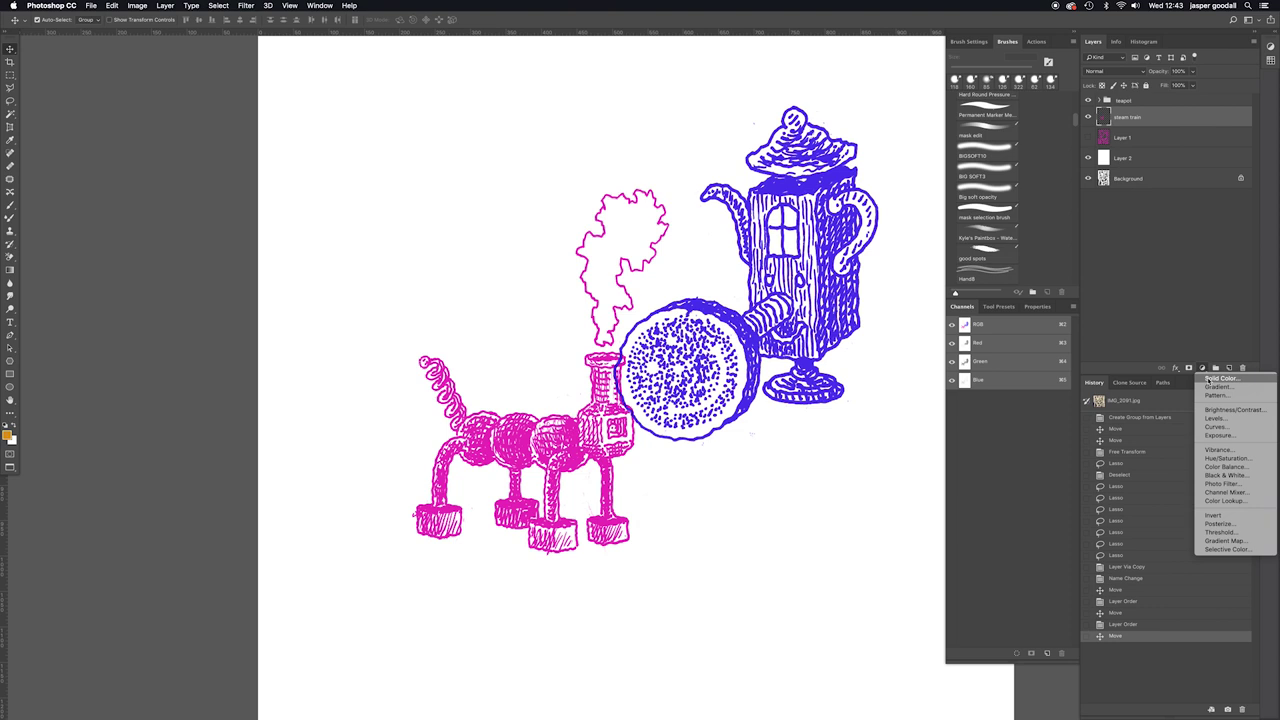
pyautogui.click(1210, 378)
pyautogui.moveTo(1070, 316); pyautogui.dragTo(1078, 311)
pyautogui.click(1062, 455)
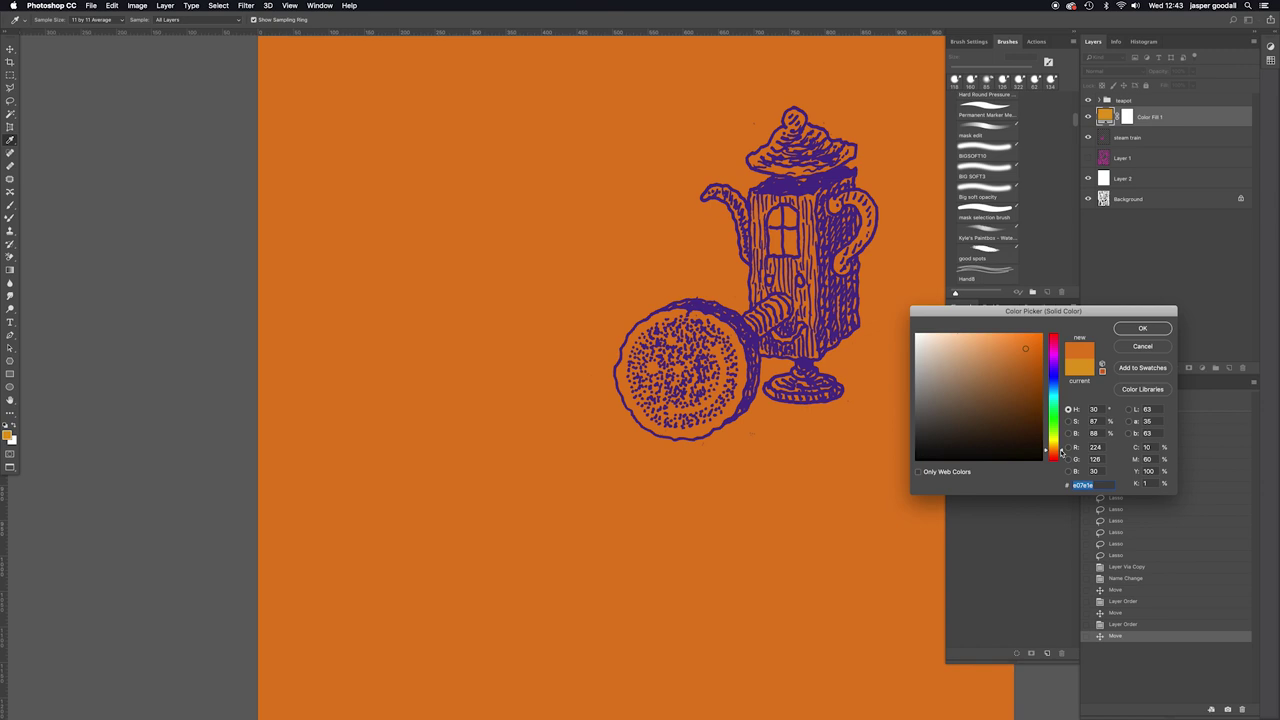
pyautogui.click(1145, 332)
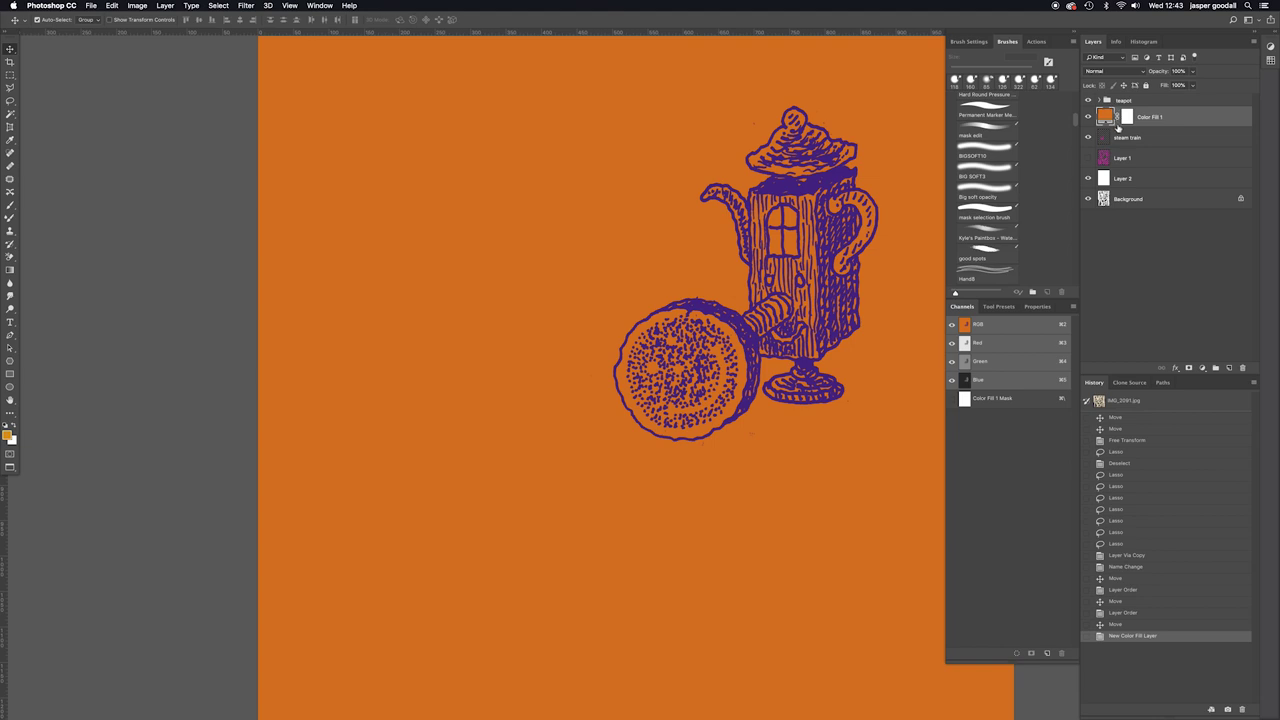
# Try a magenta shade for Color Fill 1, then cancel to keep the orange
pyautogui.doubleClick(1105, 116)
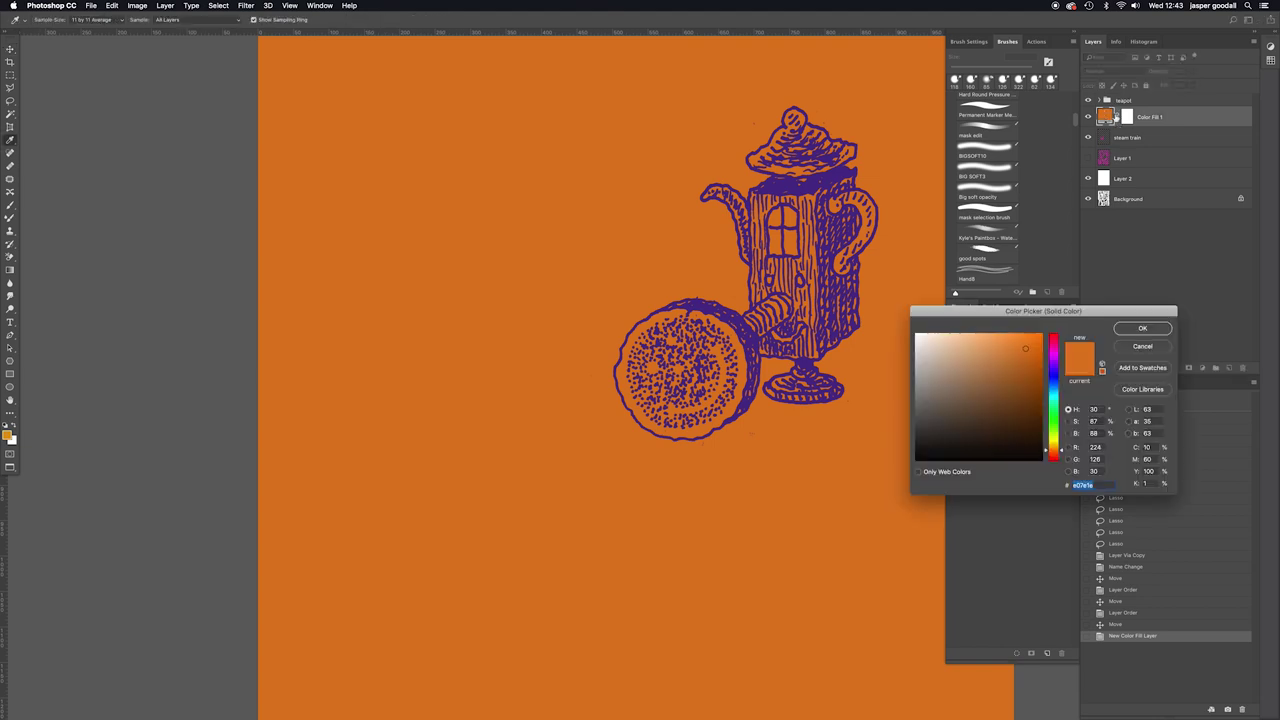
pyautogui.click(1052, 357)
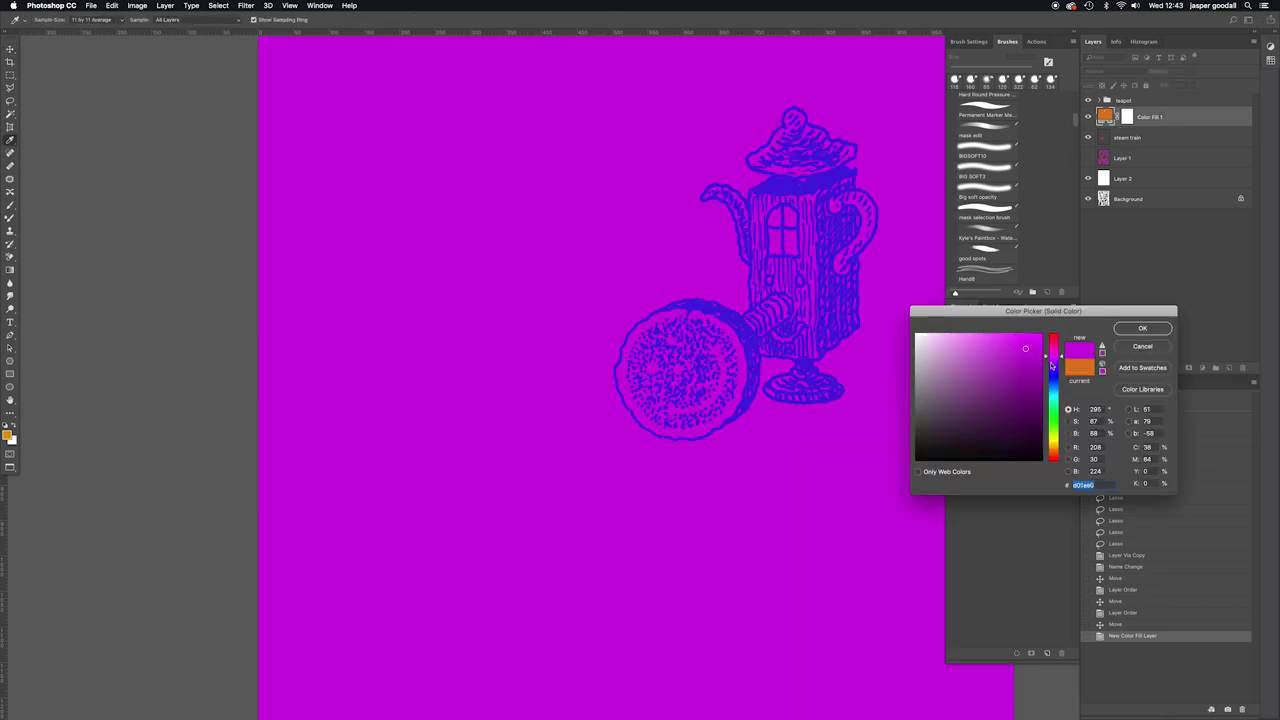
pyautogui.click(1014, 388)
pyautogui.moveTo(1014, 388); pyautogui.dragTo(1027, 355)
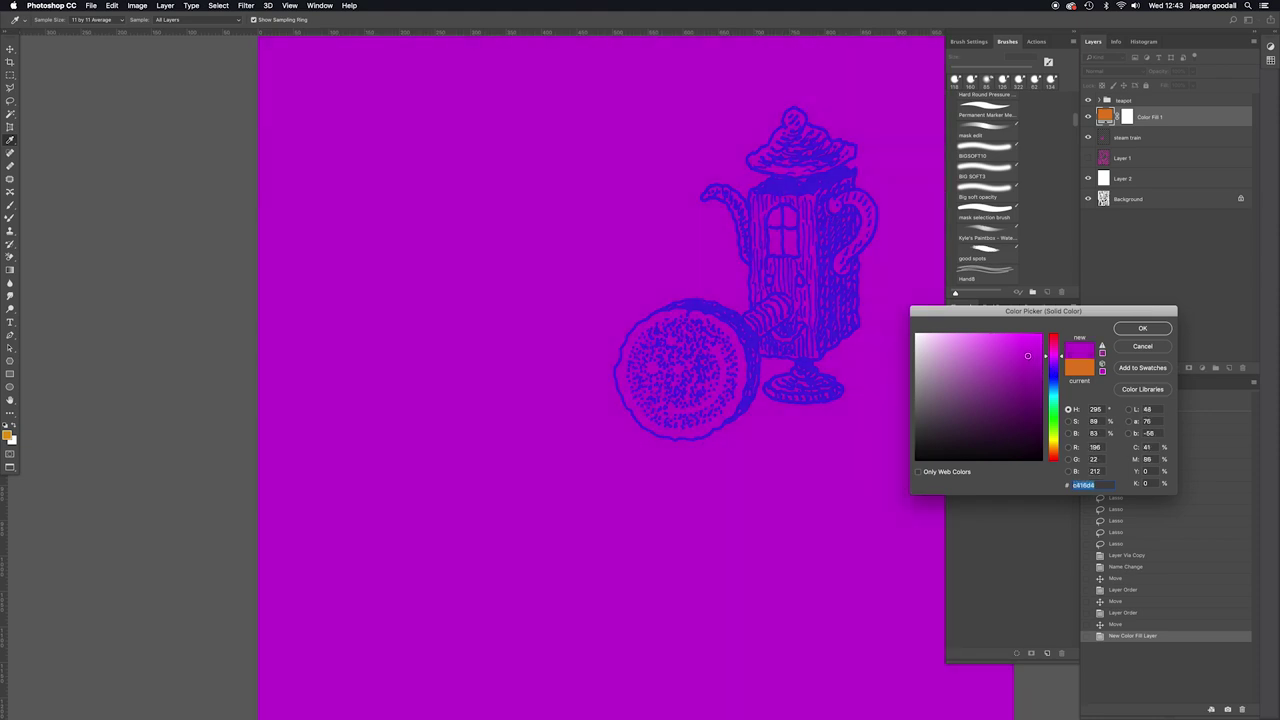
pyautogui.click(1137, 347)
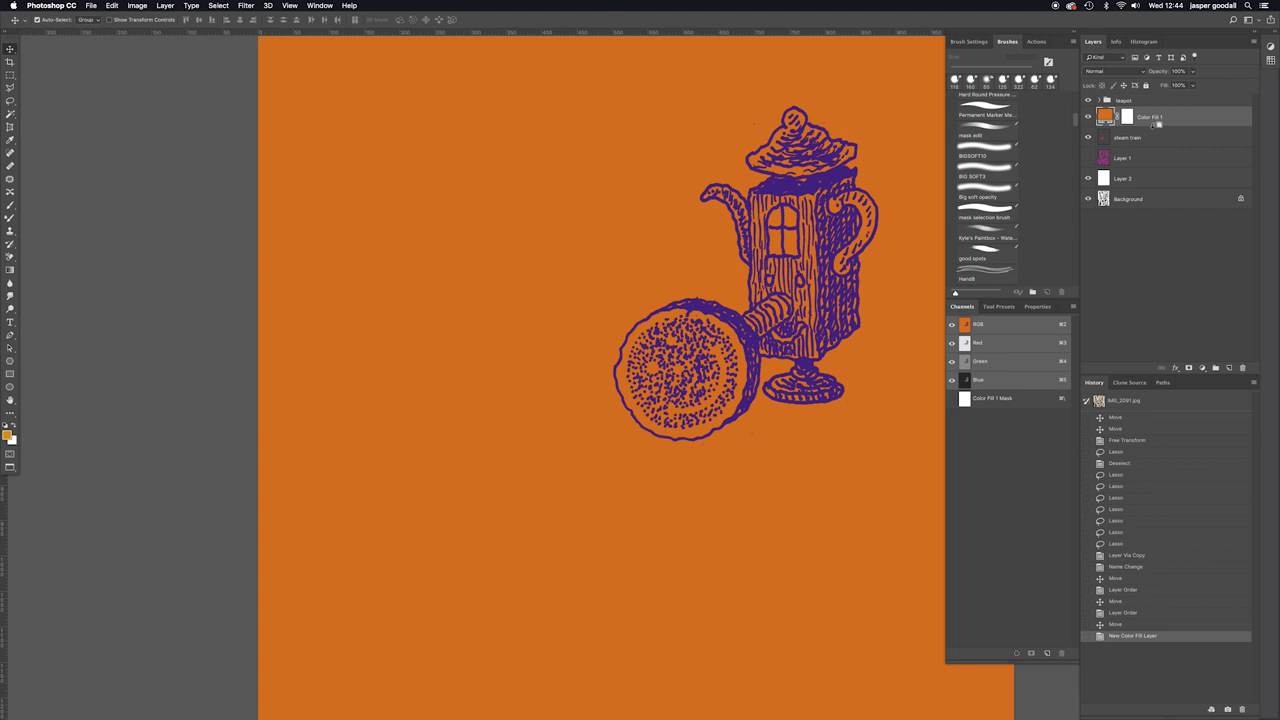
# Clip Color Fill 1 to the steam train layer and select both layers
pyautogui.keyDown('alt'); pyautogui.click(1157, 125); pyautogui.keyUp('alt')
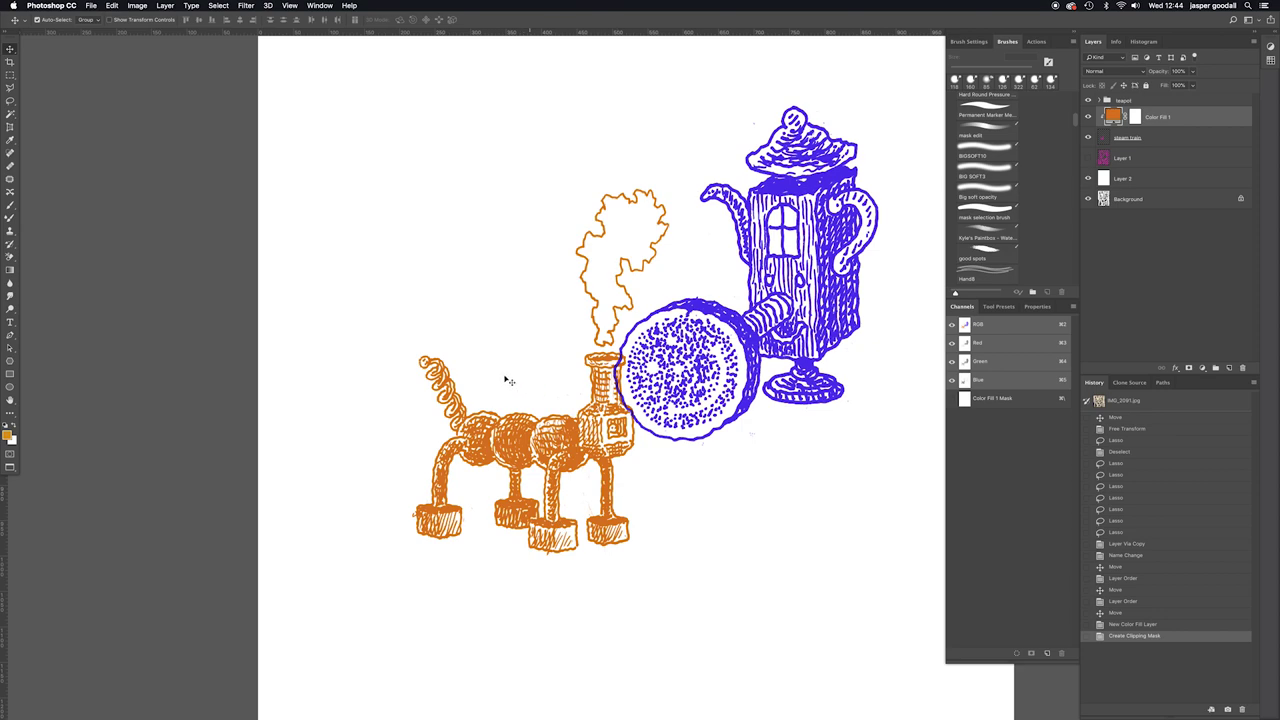
pyautogui.scroll(5, 509, 381)
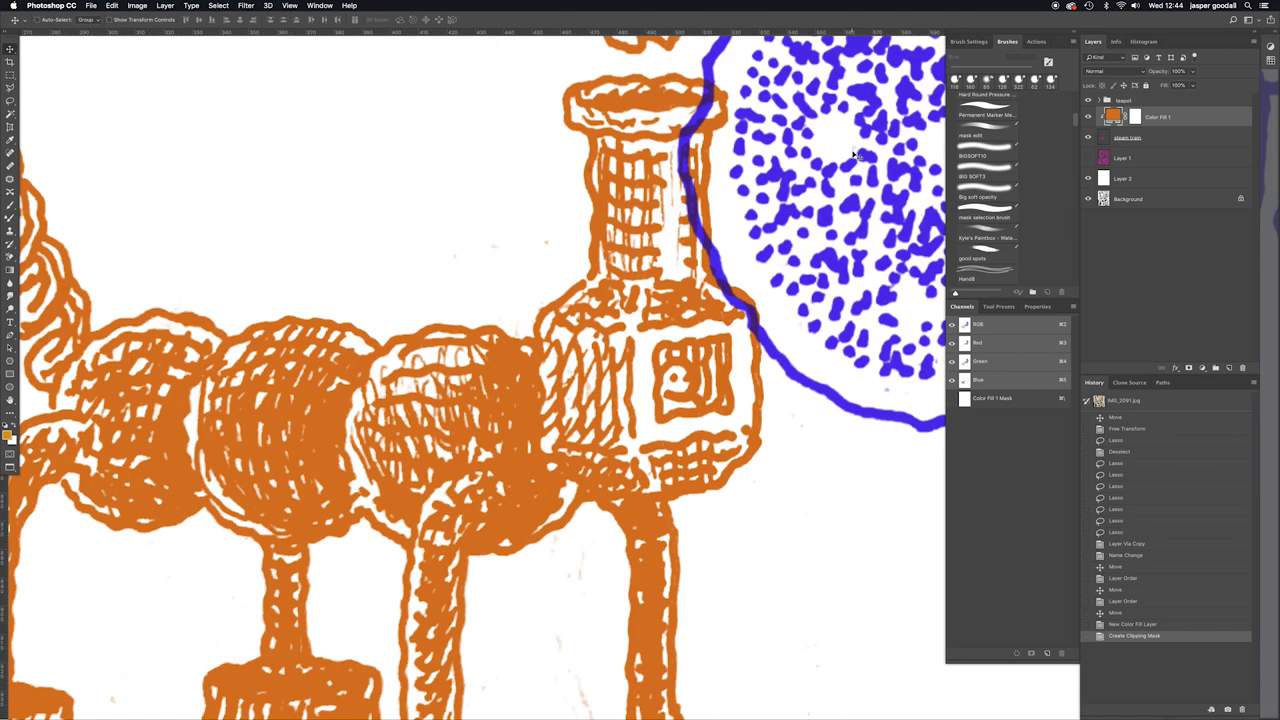
pyautogui.press('super+0')
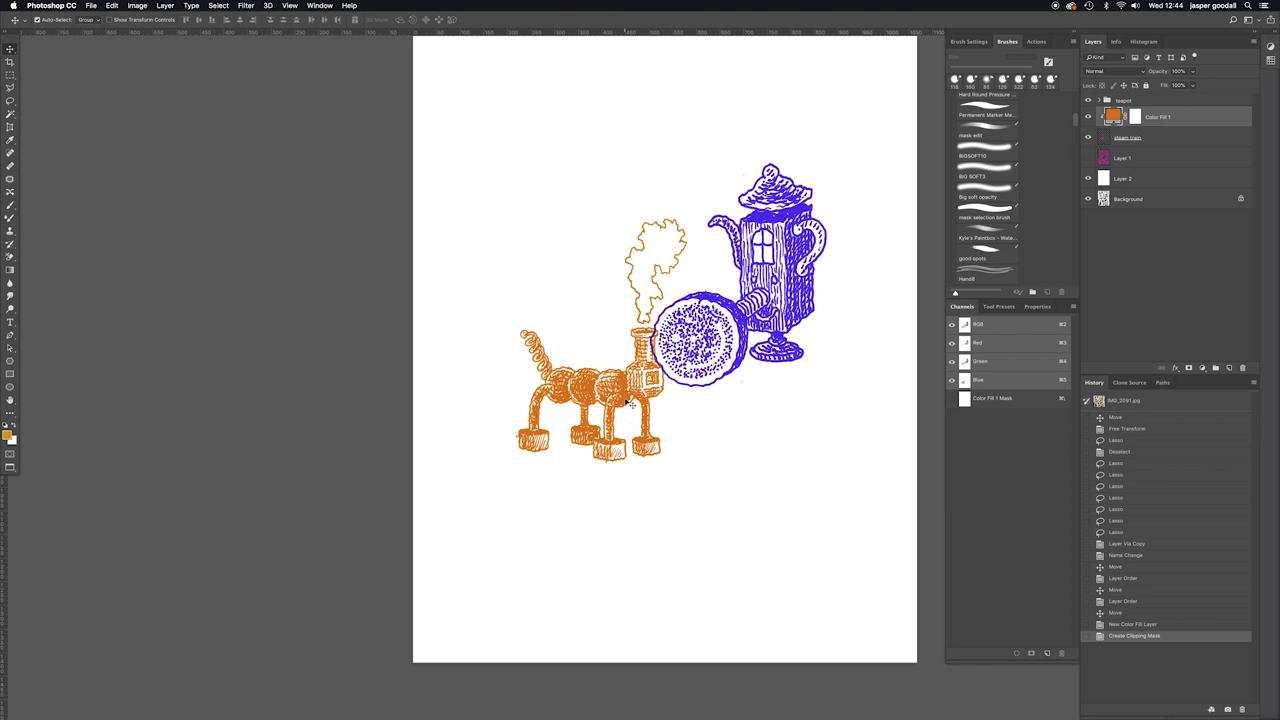
pyautogui.moveTo(605, 384); pyautogui.dragTo(590, 408)
pyautogui.keyDown('shift'); pyautogui.click(1228, 137); pyautogui.keyUp('shift')
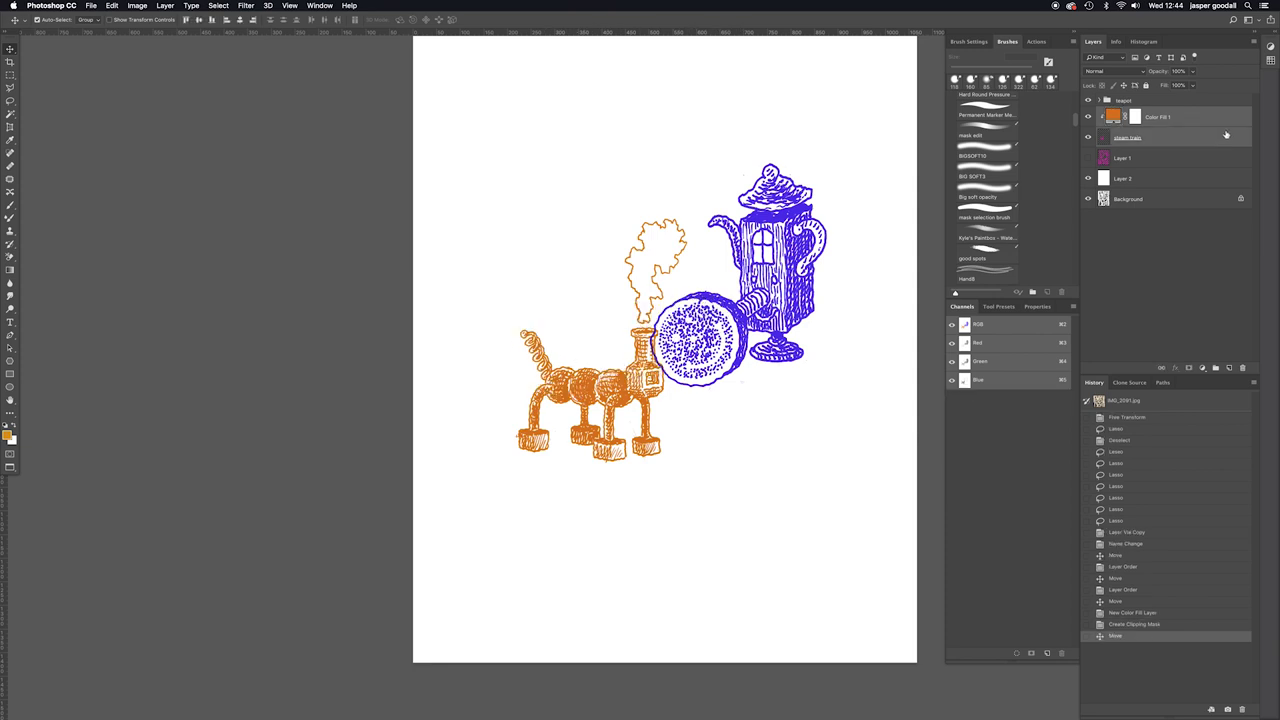
# Group the steam train and its fill into a group named 'train'
pyautogui.click(1253, 44)
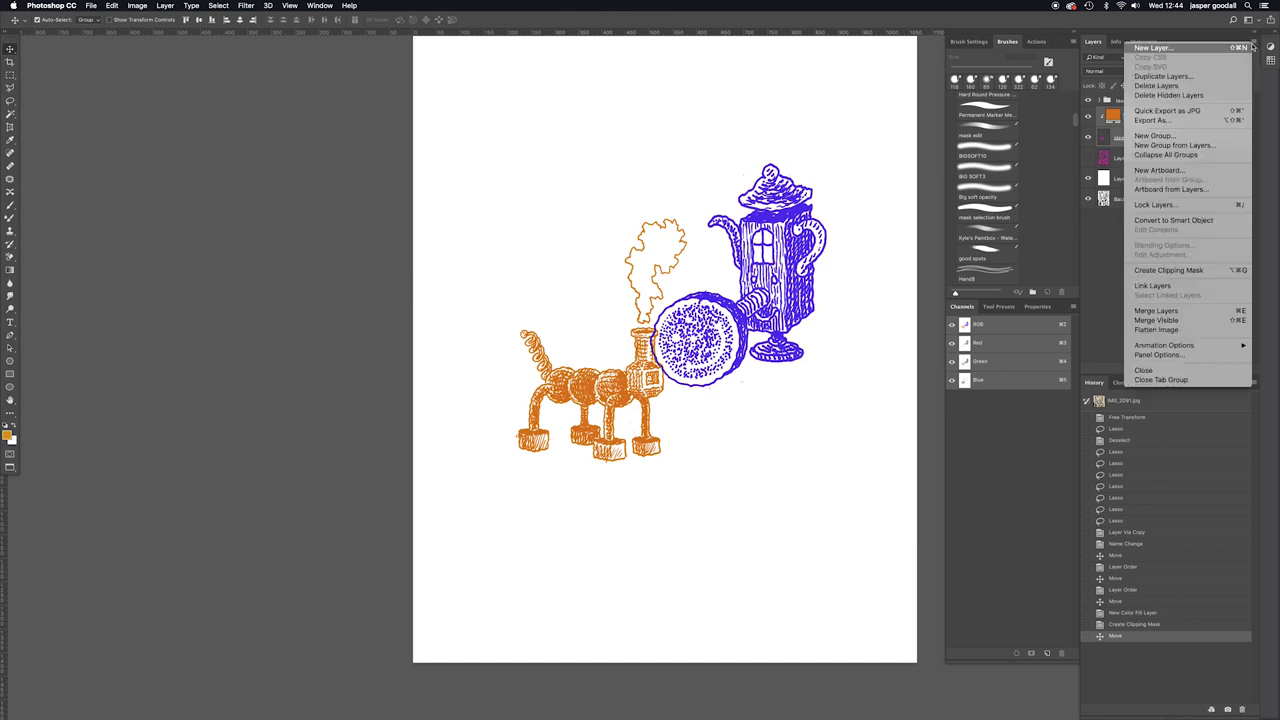
pyautogui.click(1203, 146)
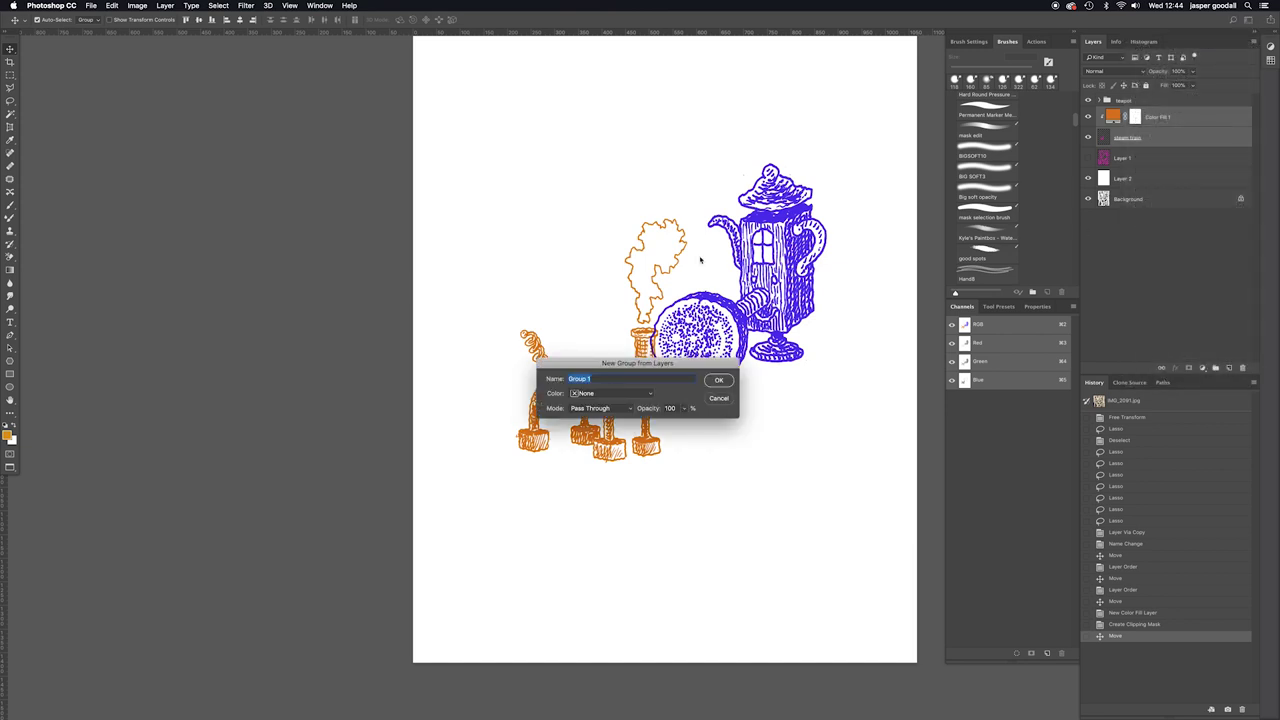
pyautogui.write('train')
pyautogui.press('Return')
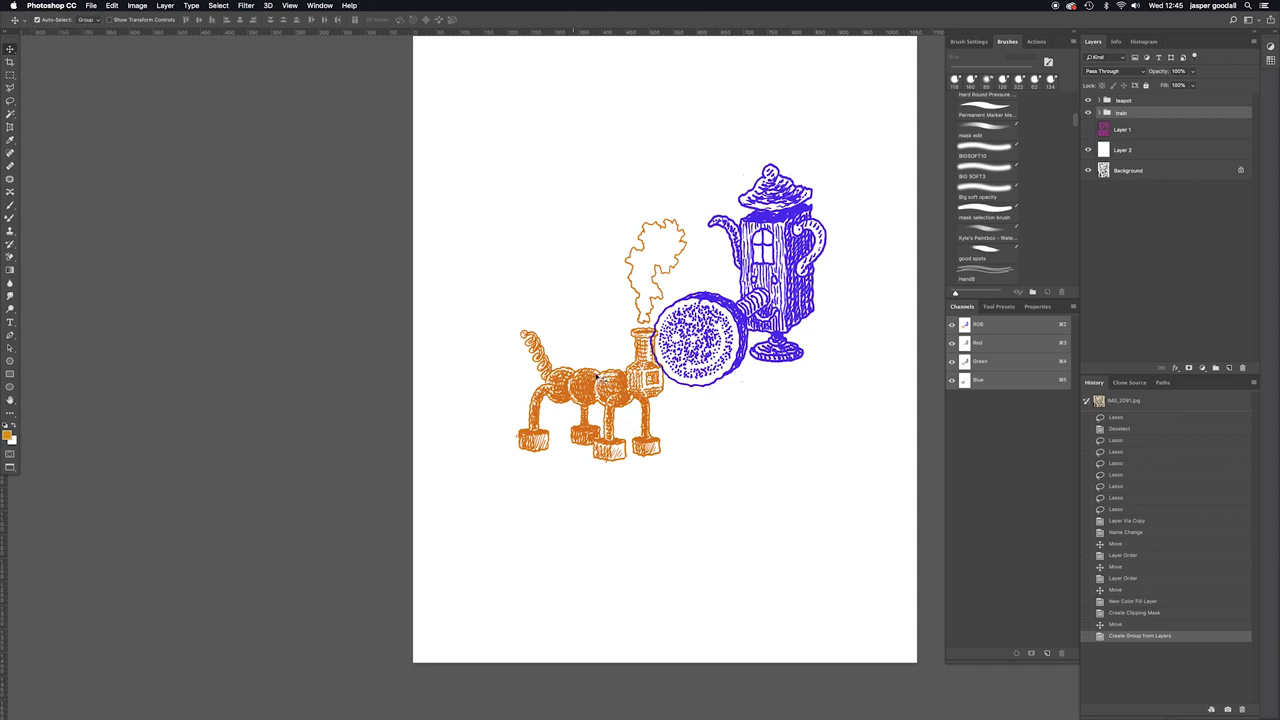
# Nudge the train group slightly up on the page
pyautogui.moveTo(628, 400)
pyautogui.mouseDown()
pyautogui.moveTo(588, 394)
pyautogui.moveTo(619, 422)
pyautogui.mouseUp()
pyautogui.moveTo(696, 389)
pyautogui.mouseDown()
pyautogui.moveTo(680, 439)
pyautogui.moveTo(669, 368)
pyautogui.moveTo(700, 384)
pyautogui.mouseUp()
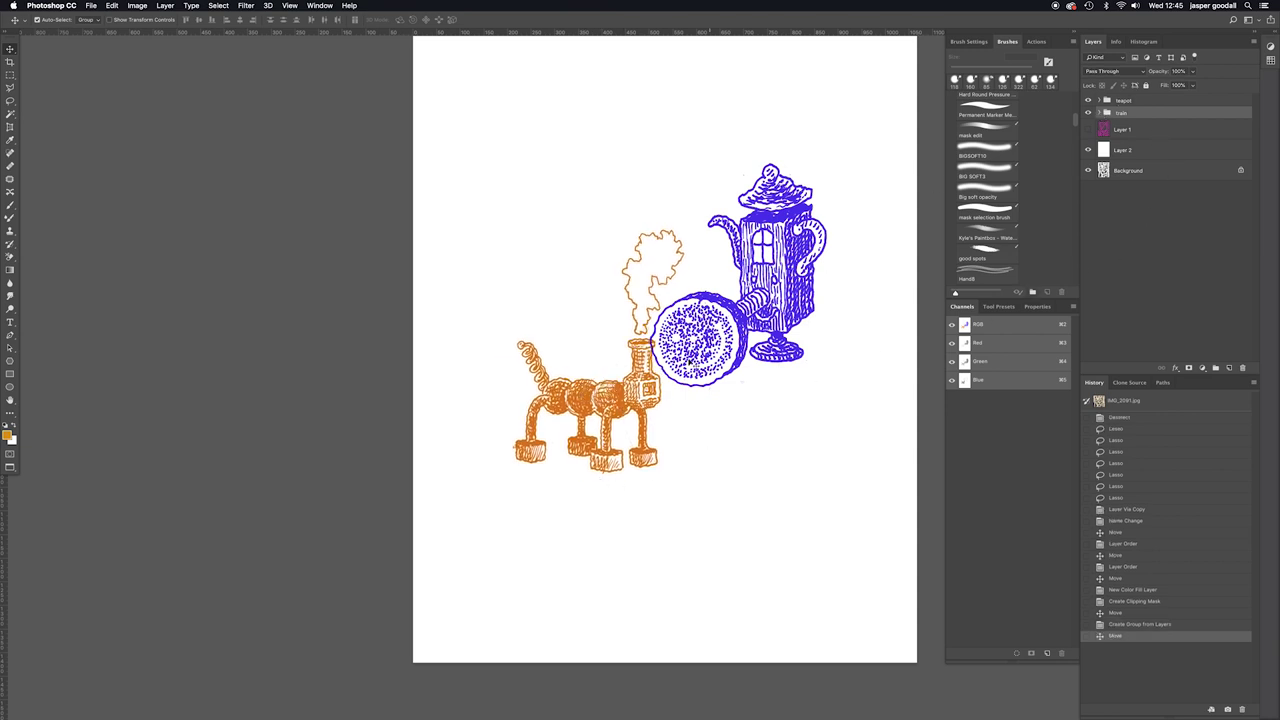
pyautogui.moveTo(630, 421); pyautogui.dragTo(626, 383)
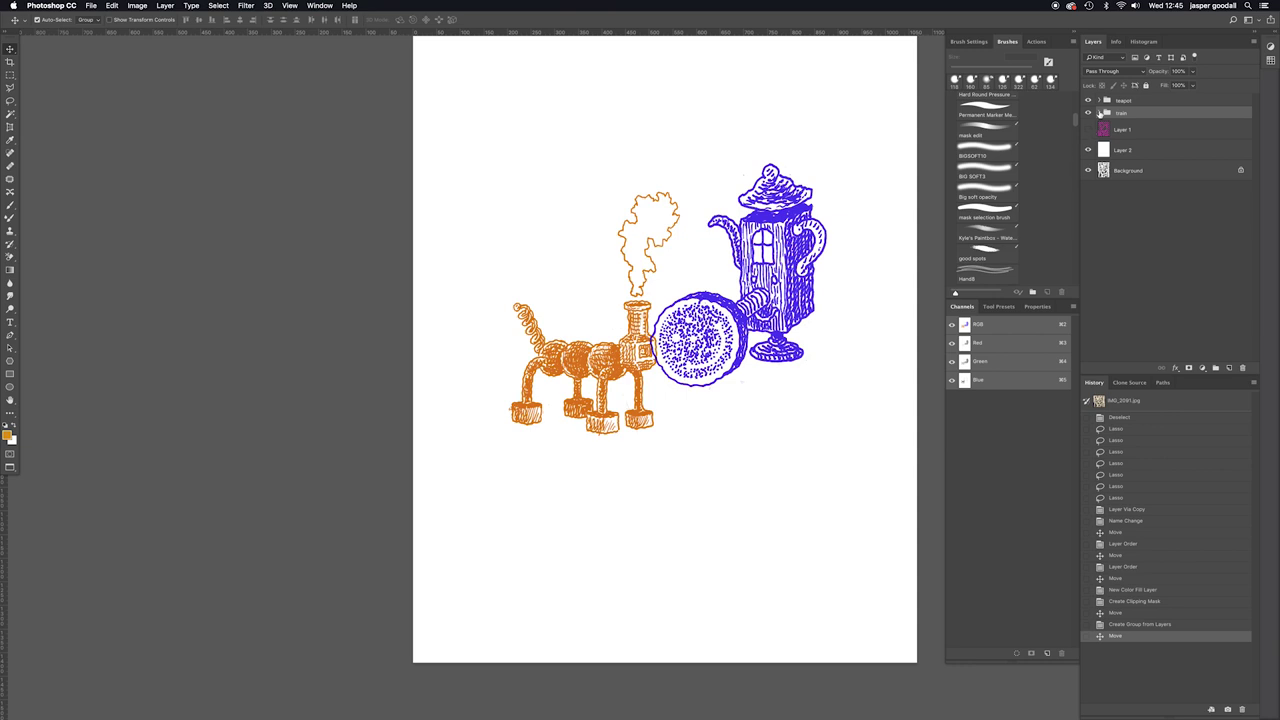
# Recolour the train's Color Fill 1 to light magenta (e34bee) and reposition the train beside the teapot
pyautogui.click(1099, 113)
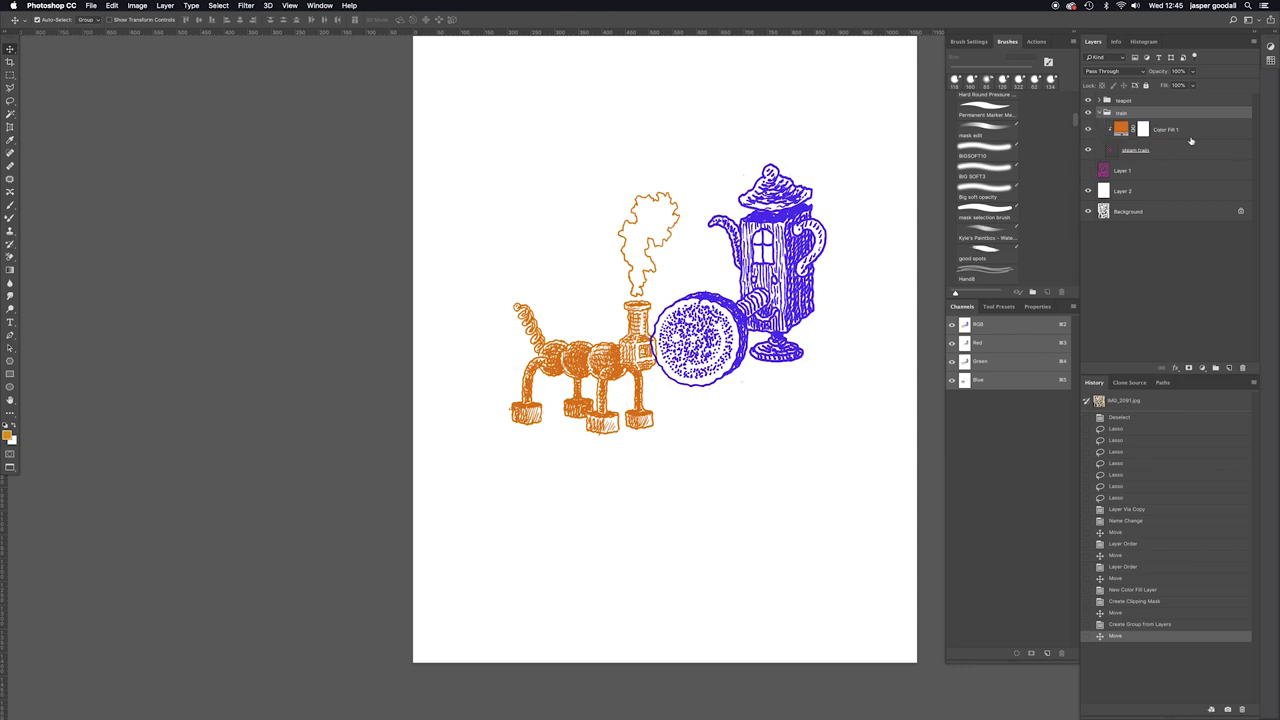
pyautogui.doubleClick(1121, 129)
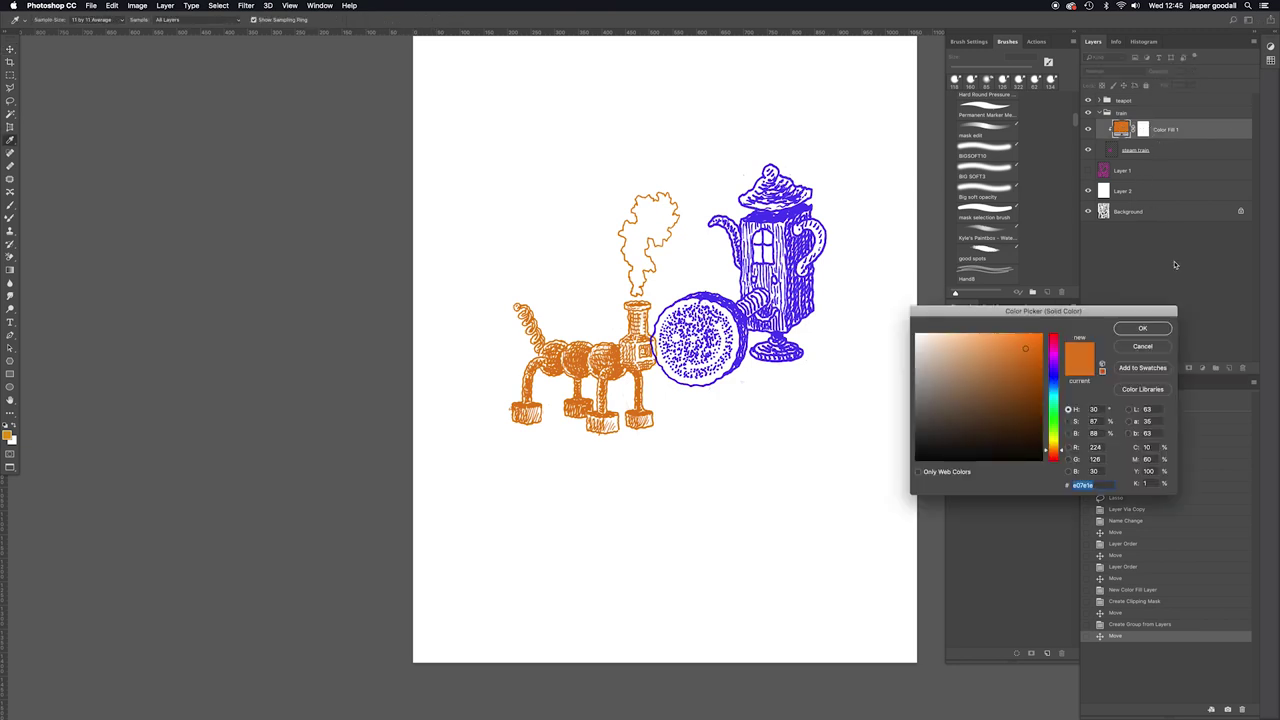
pyautogui.click(1053, 357)
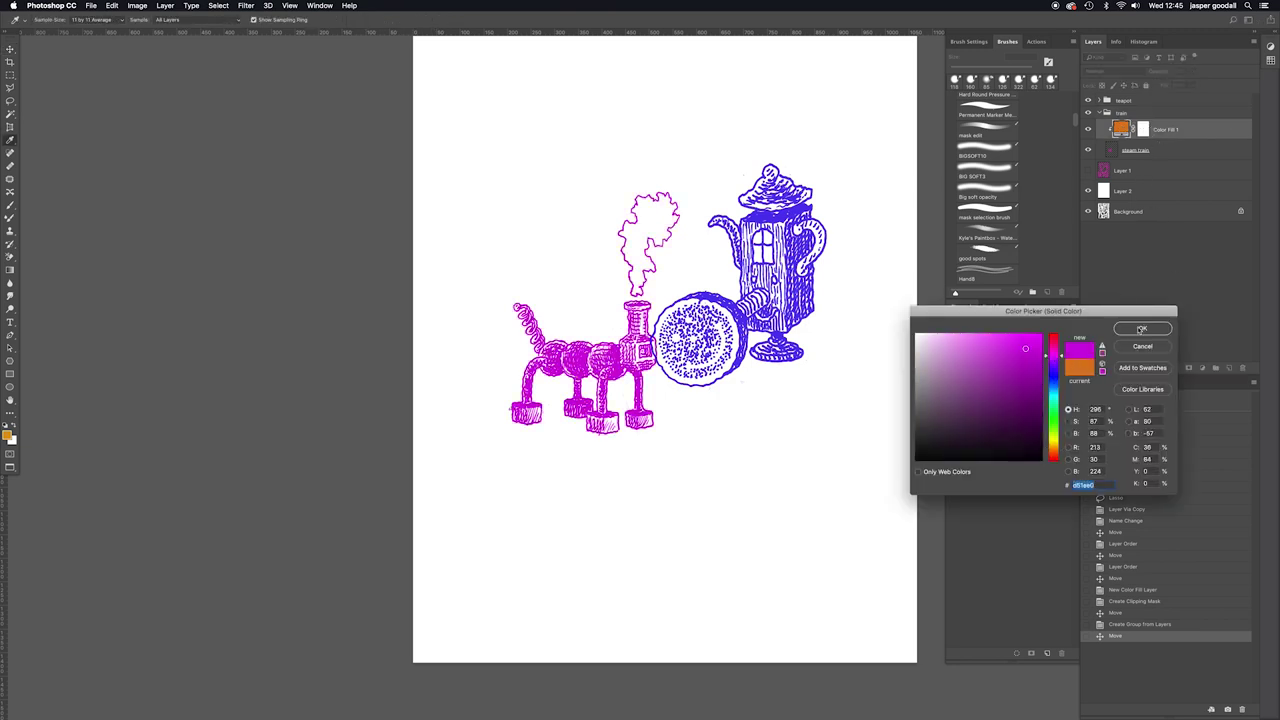
pyautogui.moveTo(1023, 349); pyautogui.dragTo(1002, 343)
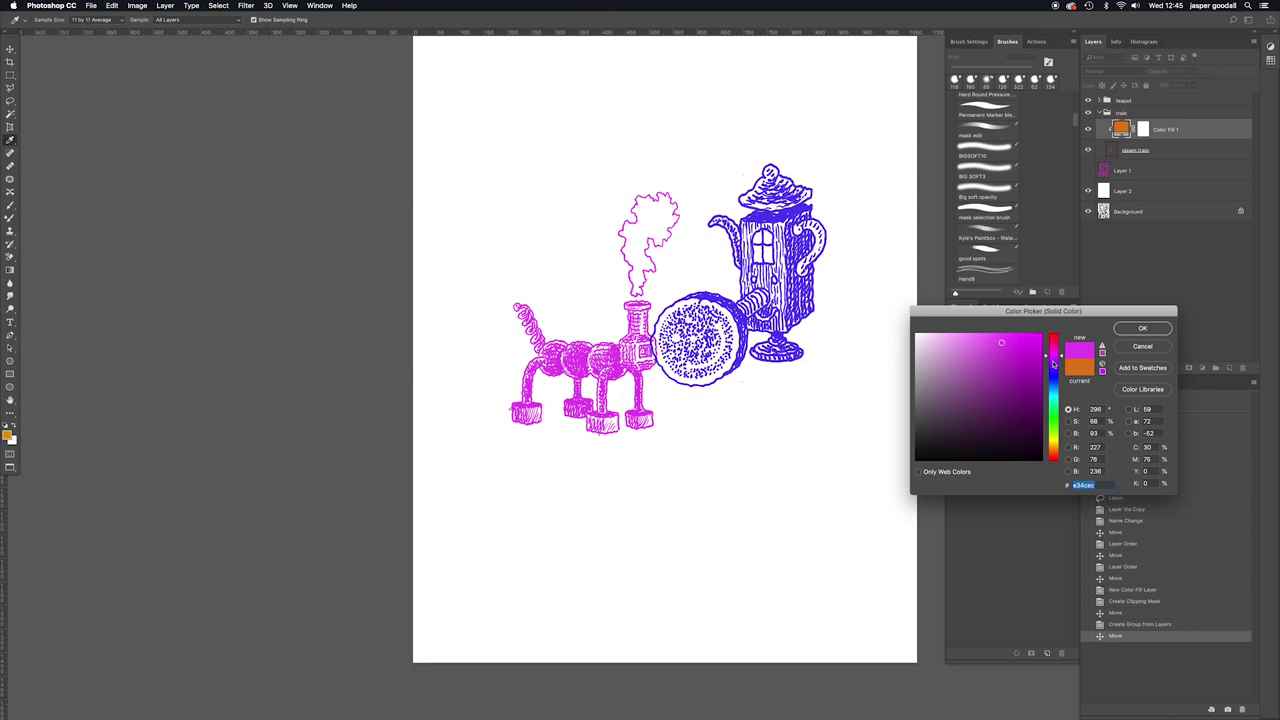
pyautogui.click(1142, 330)
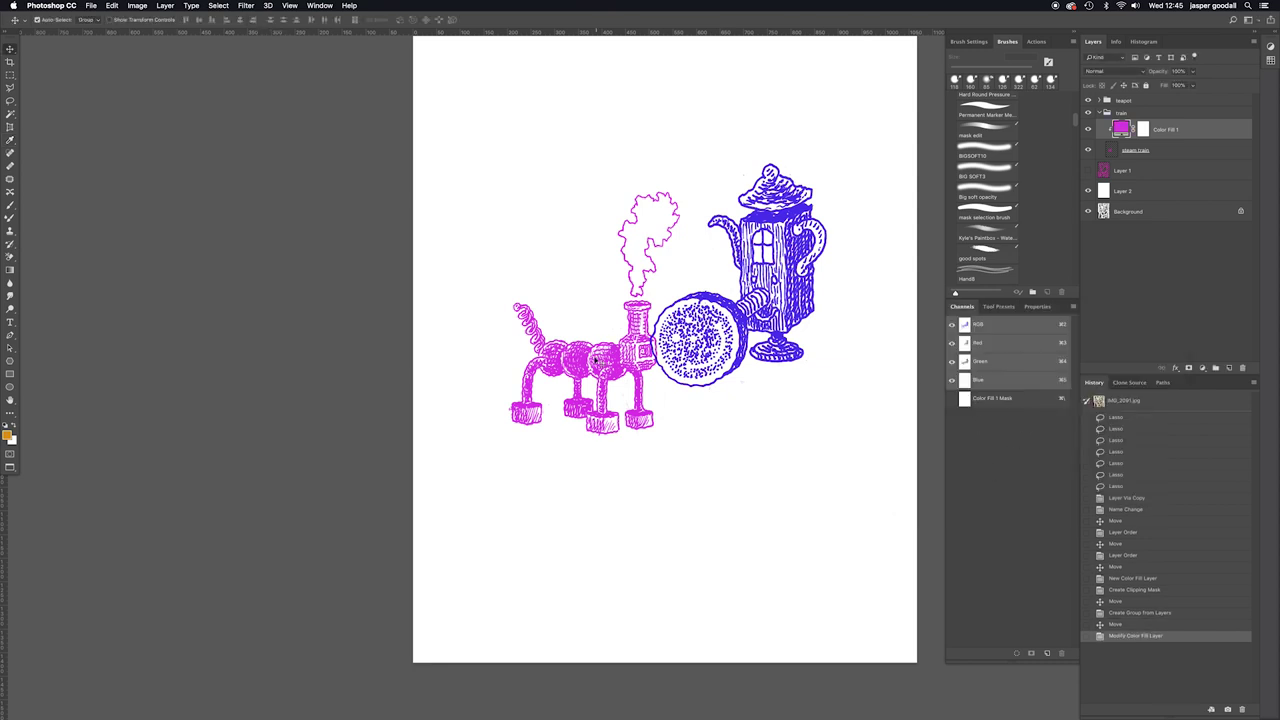
pyautogui.moveTo(621, 369); pyautogui.dragTo(614, 442)
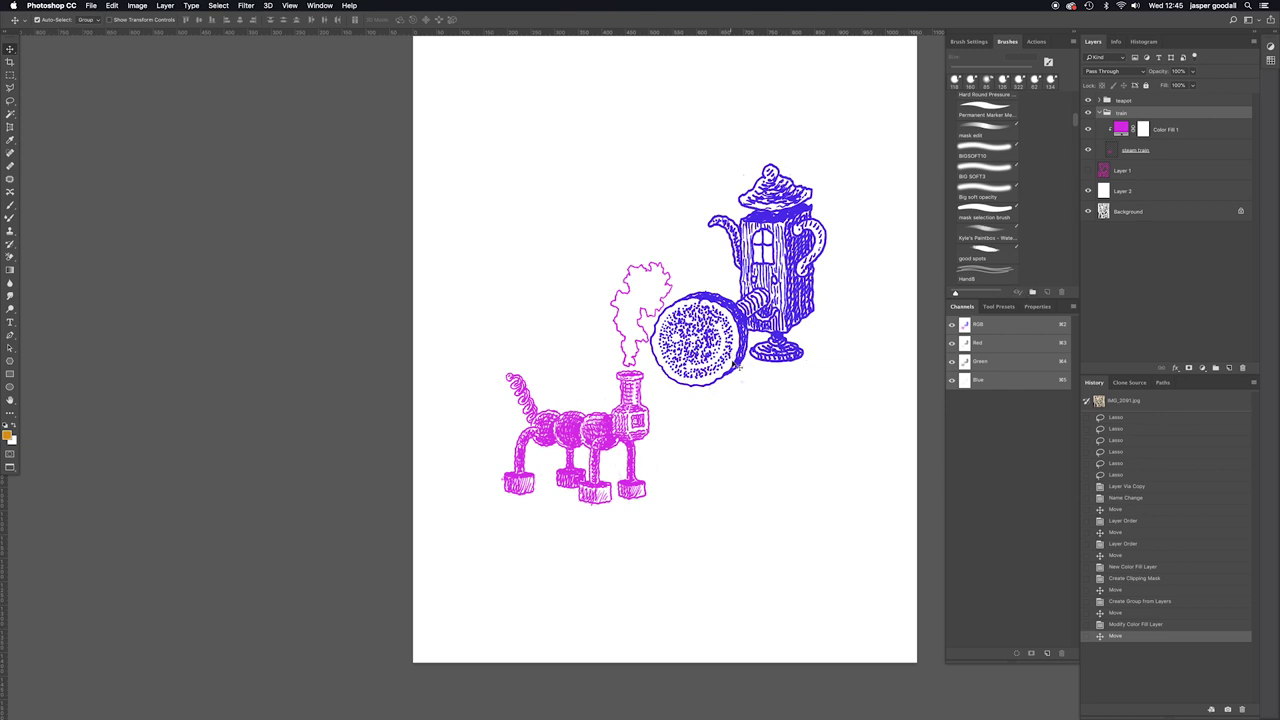
pyautogui.moveTo(616, 431); pyautogui.dragTo(620, 381)
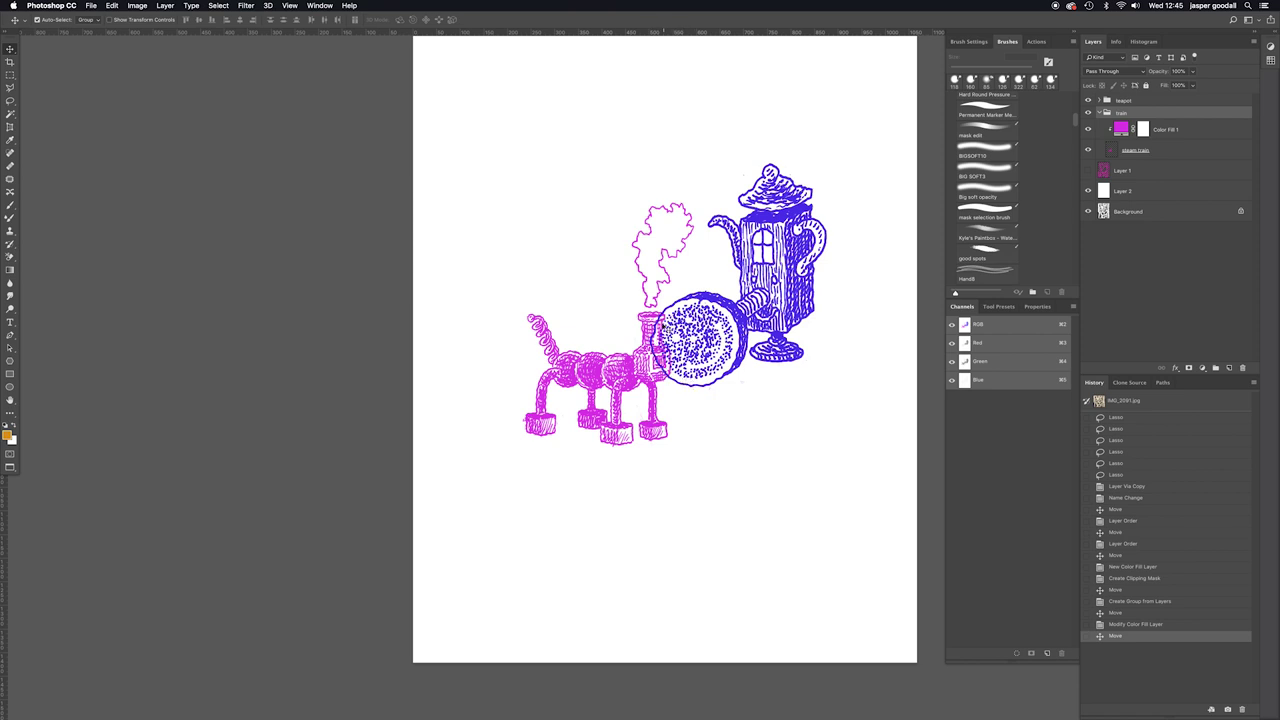
# Shift the magenta train up against the blue wheel's left edge
pyautogui.moveTo(634, 380); pyautogui.dragTo(639, 368)
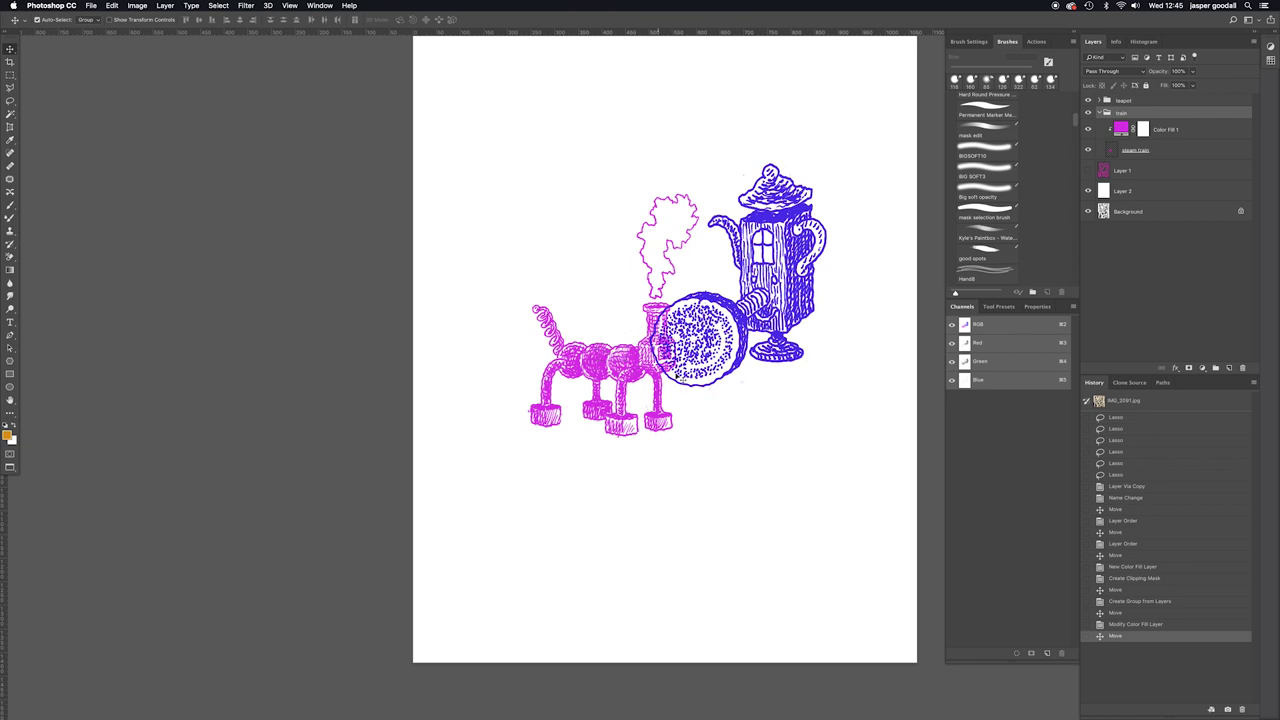
pyautogui.press('super+equal')
pyautogui.press('super+equal')
pyautogui.press('super+equal')
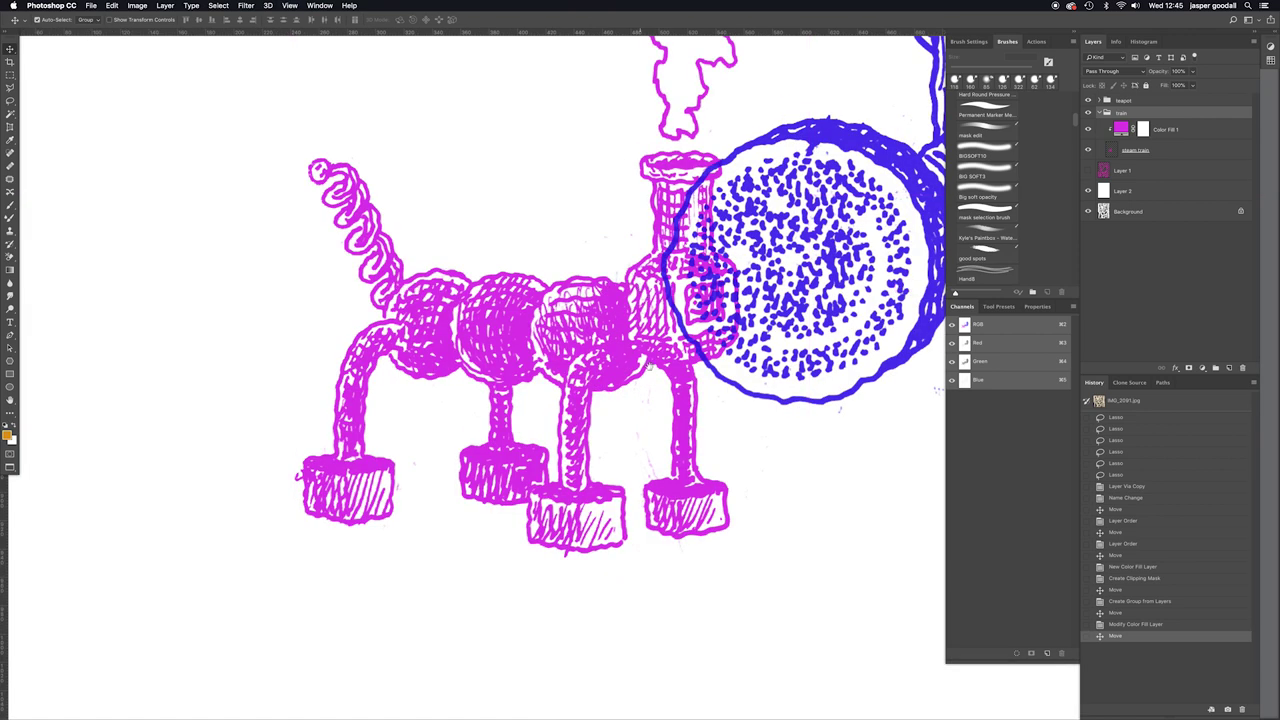
pyautogui.hscroll(2, 474, 373)
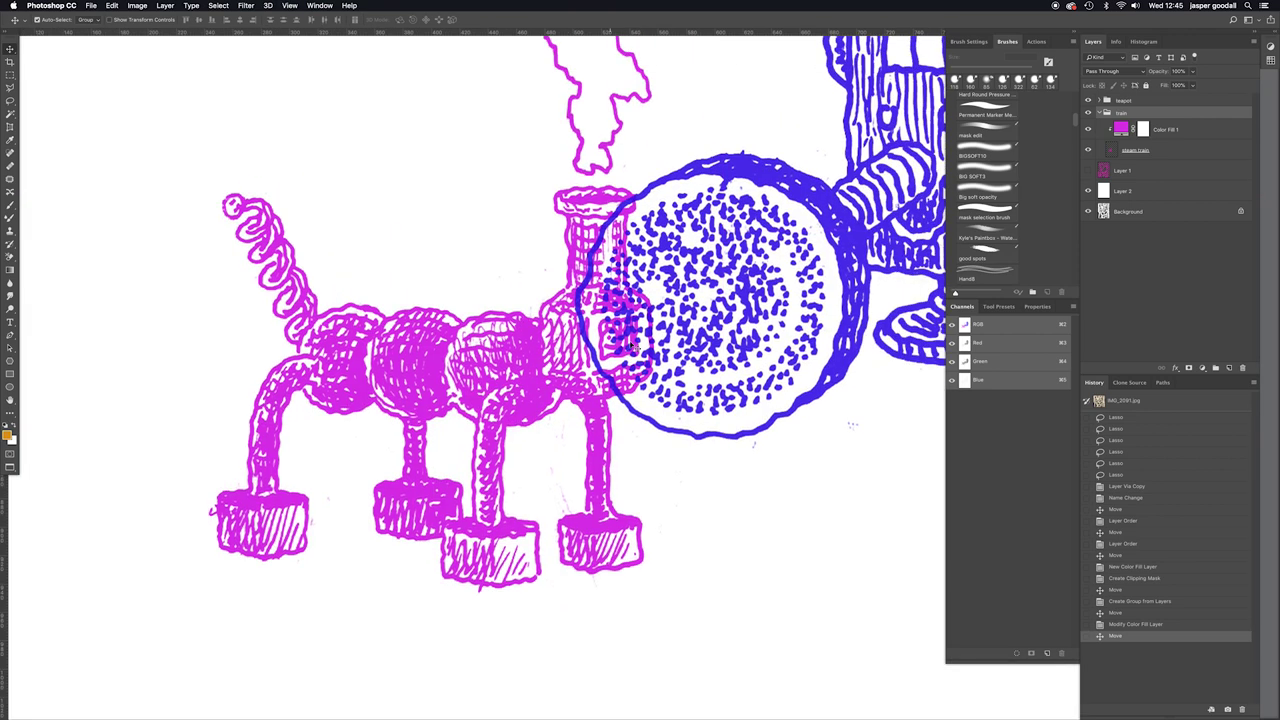
# Add a new empty layer and drag it into the teapot group
pyautogui.click(1100, 101)
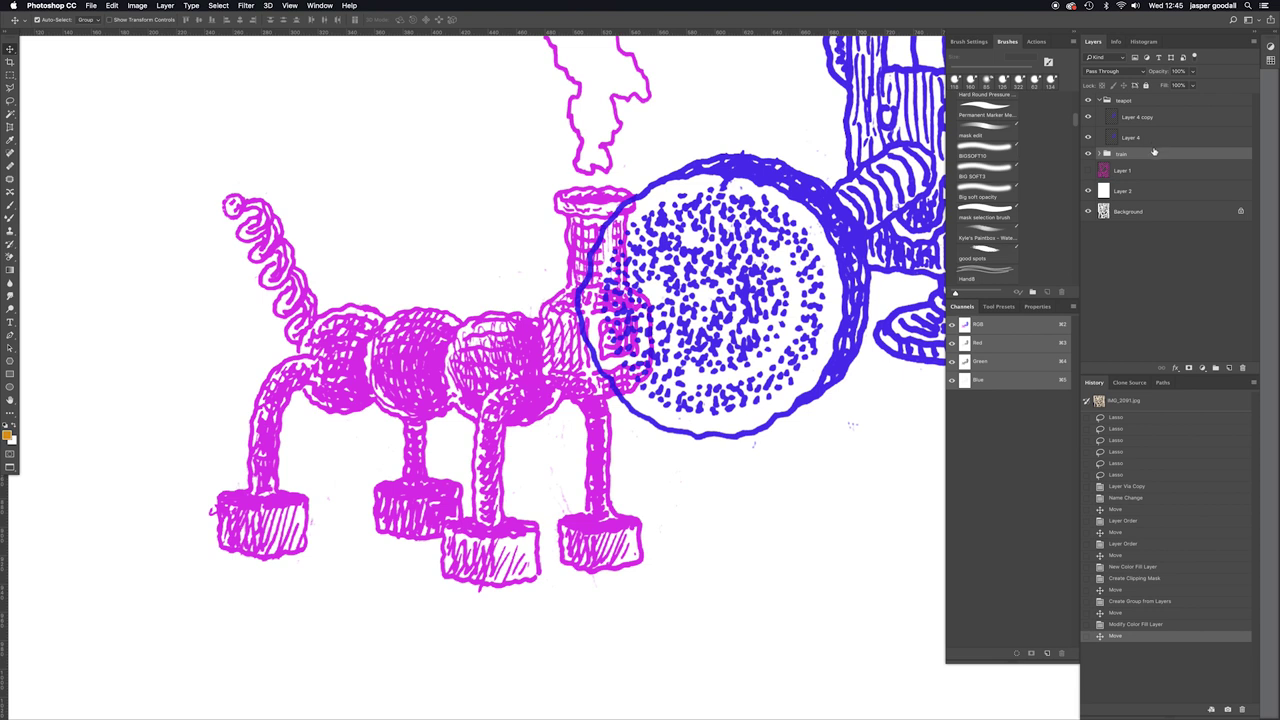
pyautogui.click(1229, 369)
pyautogui.moveTo(1136, 173); pyautogui.dragTo(1140, 149)
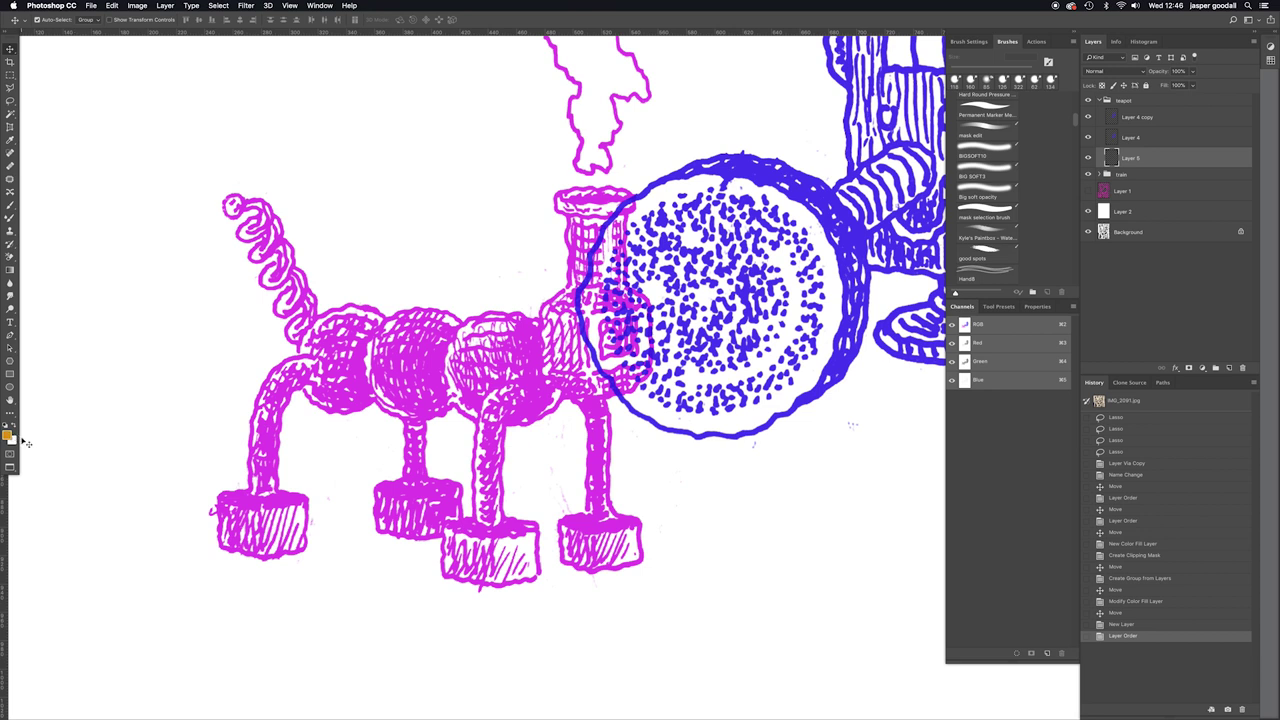
# Set white as foreground with a Hard Round Pressure brush about 280 px at 100% flow
pyautogui.press('x')
pyautogui.press('x')
pyautogui.press('x')
pyautogui.press('x')
pyautogui.press('x')
pyautogui.scroll(-5, 1078, 127)
pyautogui.scroll(6, 1000, 190)
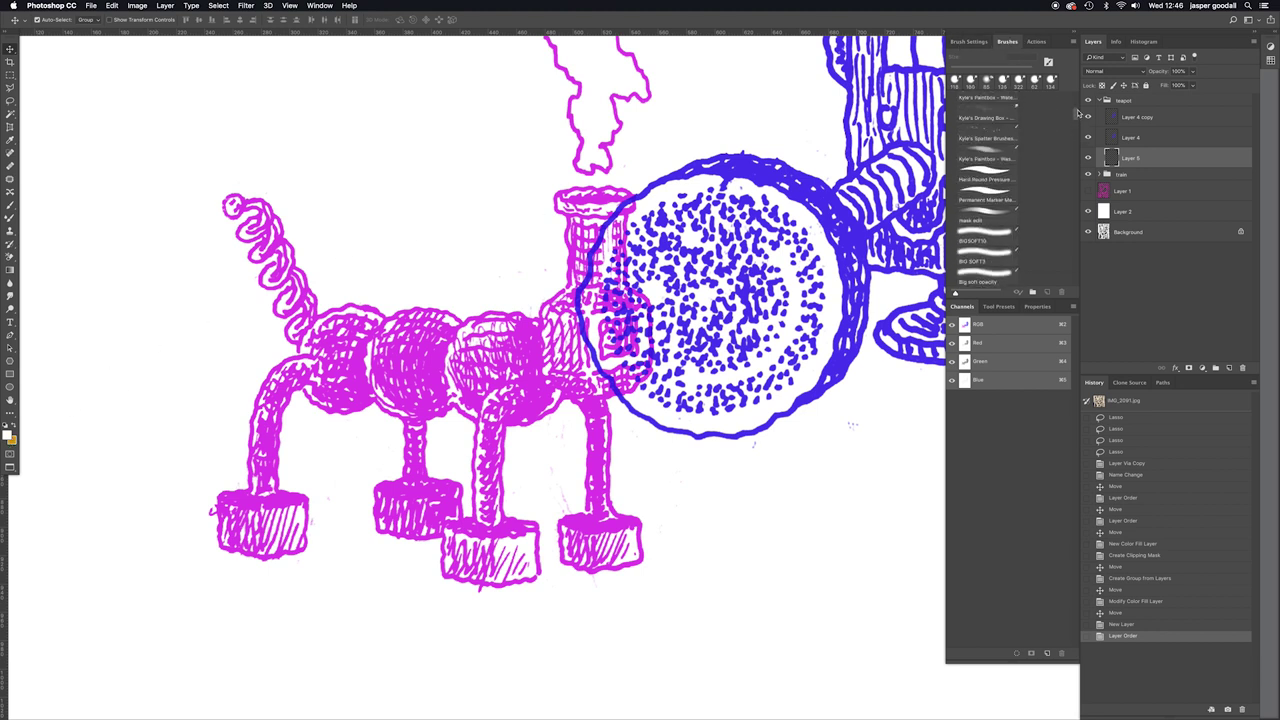
pyautogui.click(987, 207)
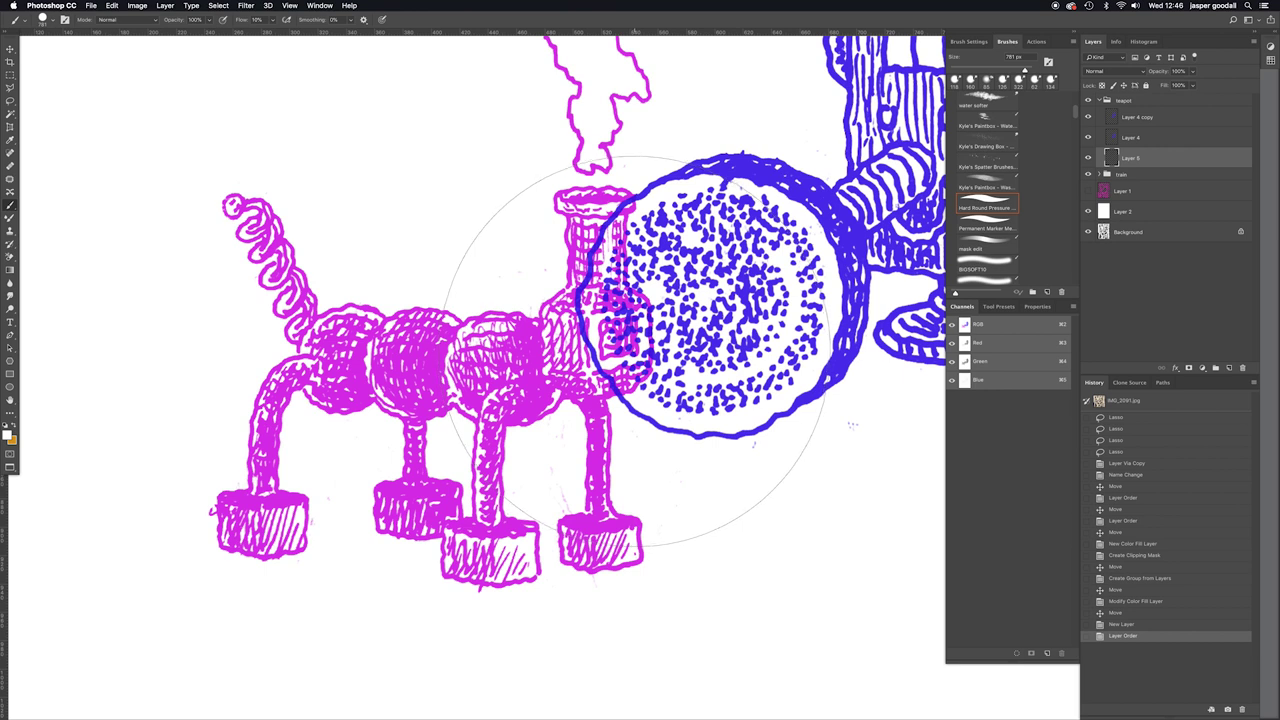
pyautogui.press('[')
pyautogui.press('[')
pyautogui.press('[')
pyautogui.press('[')
pyautogui.press('[')
pyautogui.press('[')
pyautogui.press('[')
pyautogui.press('[')
pyautogui.press('[')
pyautogui.press('[')
pyautogui.press('[')
pyautogui.press(']')
pyautogui.press(']')
pyautogui.press(']')
pyautogui.press(']')
pyautogui.press(']')
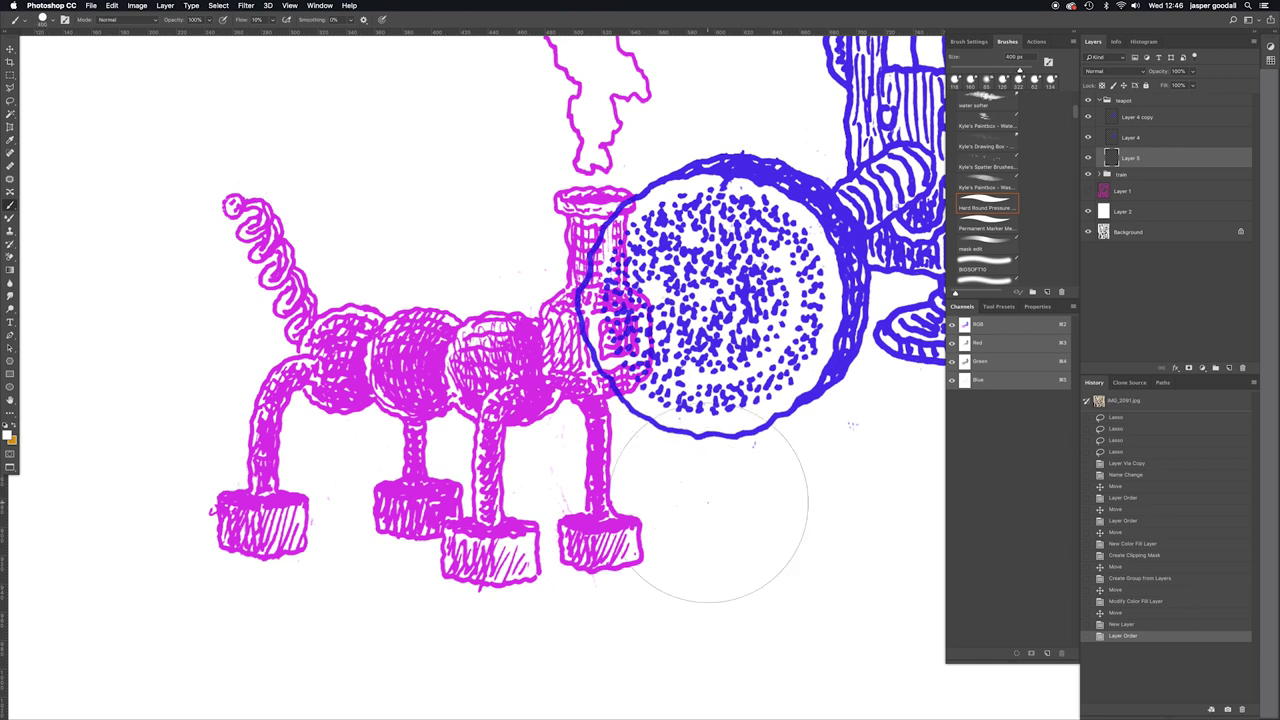
pyautogui.press('[')
pyautogui.press('[')
pyautogui.press('[')
pyautogui.press('[')
pyautogui.press('[')
pyautogui.press('[')
pyautogui.press('[')
pyautogui.press('[')
pyautogui.press('[')
pyautogui.press('[')
pyautogui.press('[')
pyautogui.press('[')
pyautogui.moveTo(272, 22); pyautogui.dragTo(496, 31)
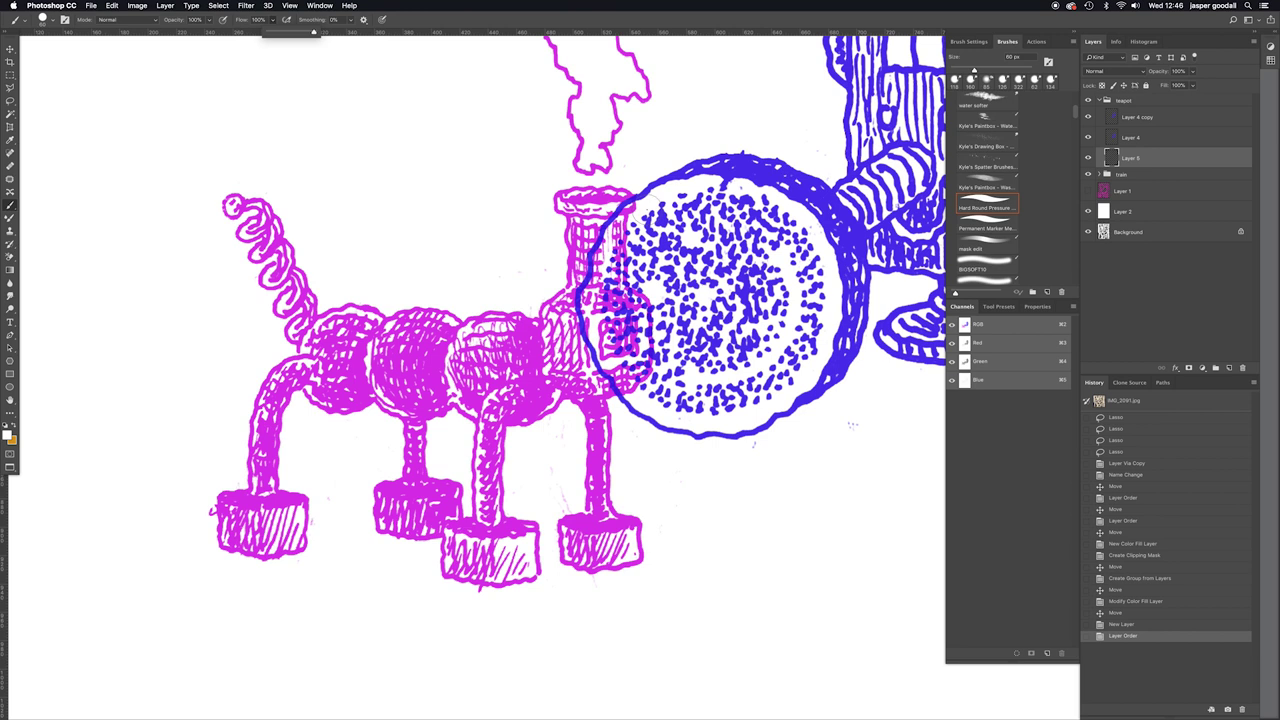
# Paint white over the pink train lines inside the blue wheel, then fit the page in view
pyautogui.moveTo(597, 315)
pyautogui.mouseDown()
pyautogui.moveTo(610, 350)
pyautogui.moveTo(618, 300)
pyautogui.moveTo(638, 365)
pyautogui.mouseUp()
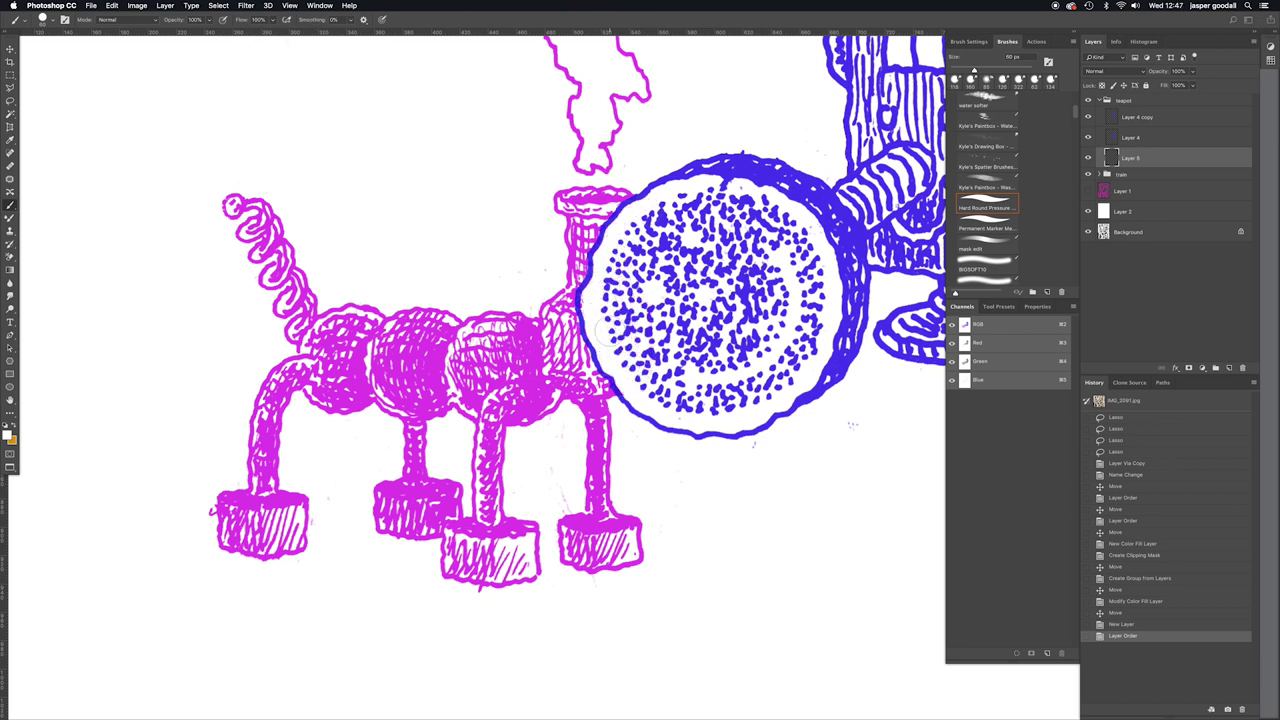
pyautogui.click(776, 262)
pyautogui.hscroll(5, 776, 262)
pyautogui.scroll(2, 776, 262)
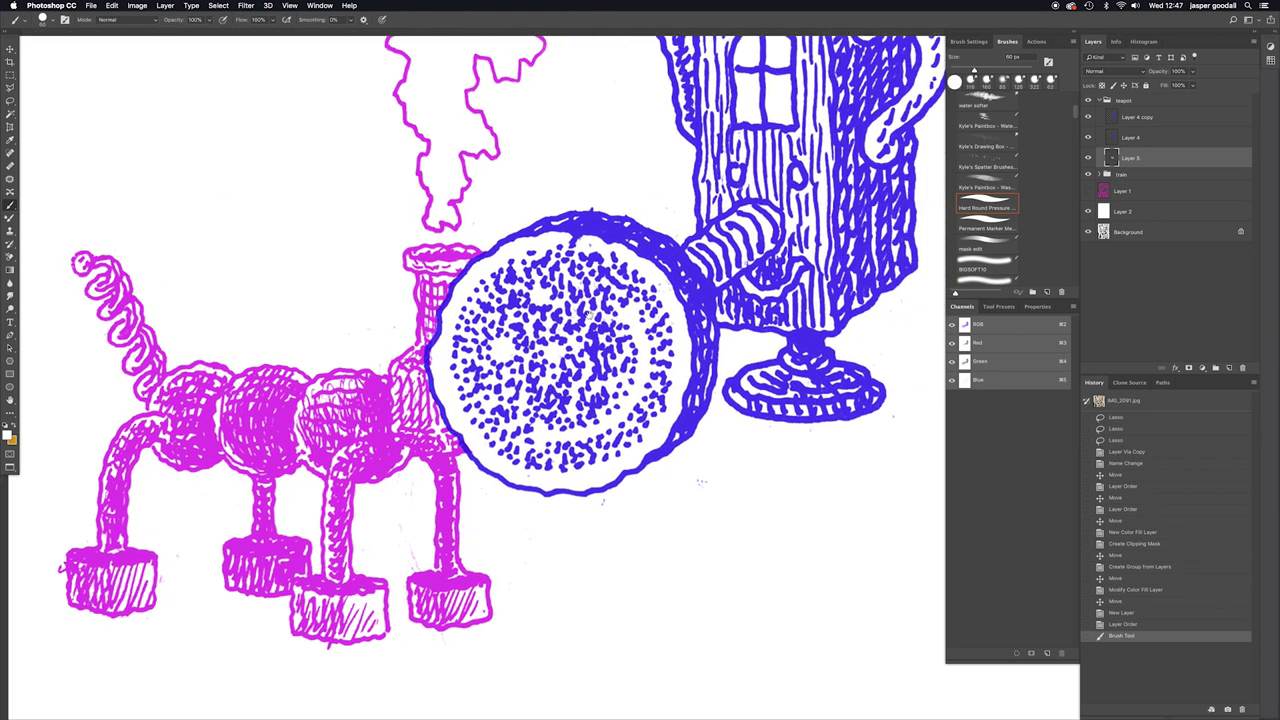
pyautogui.hscroll(3, 575, 195)
pyautogui.scroll(2, 575, 195)
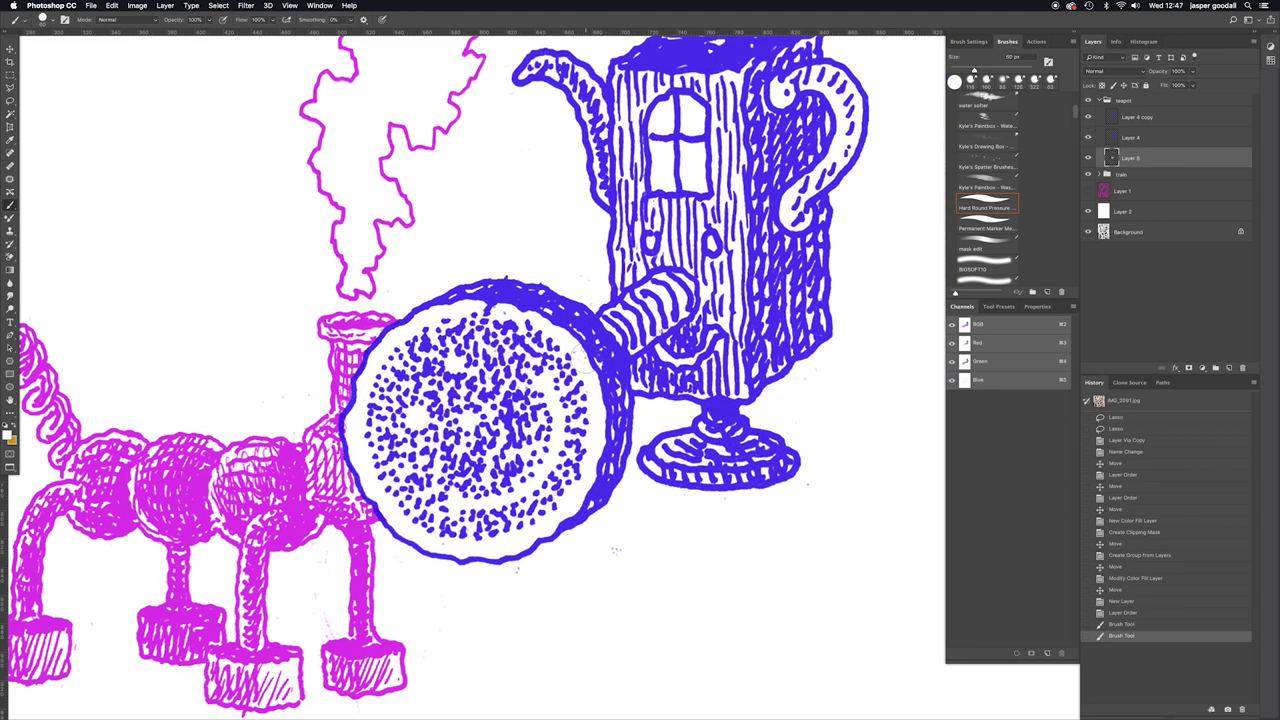
pyautogui.press('super+minus')
pyautogui.press('super+minus')
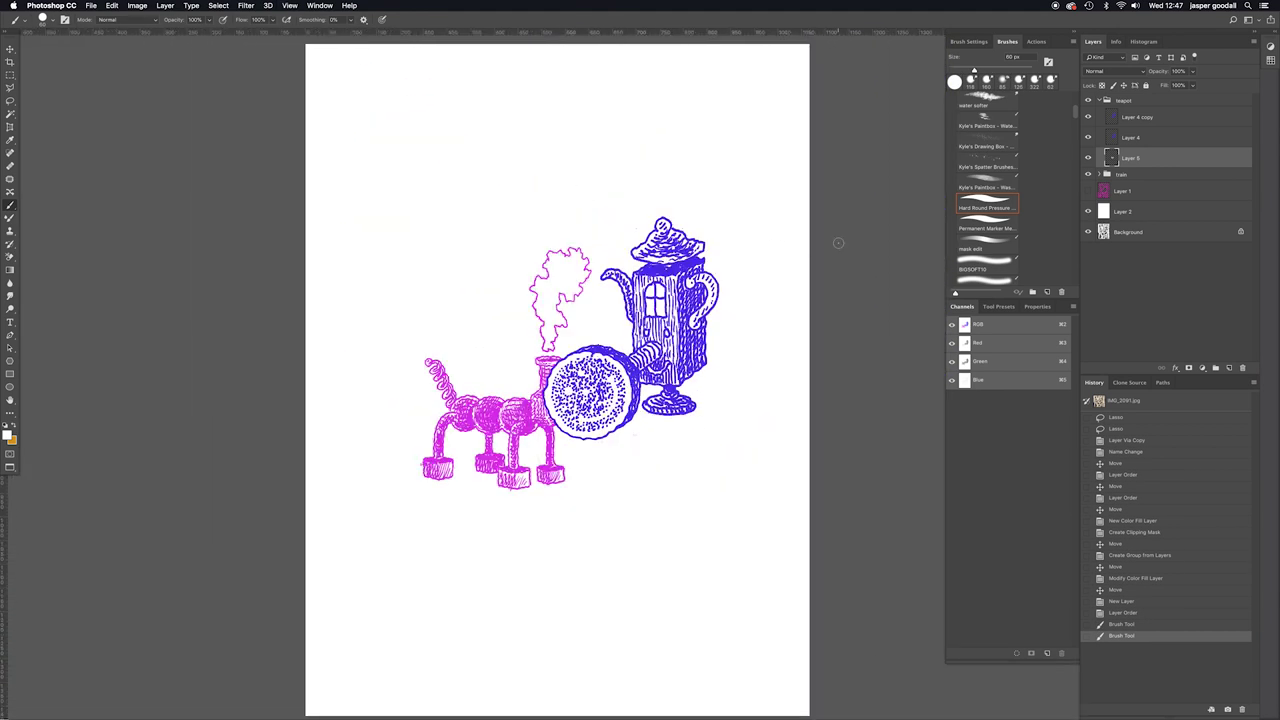
pyautogui.press('super+1')
pyautogui.hscroll(1, 640, 528)
pyautogui.scroll(1, 640, 528)
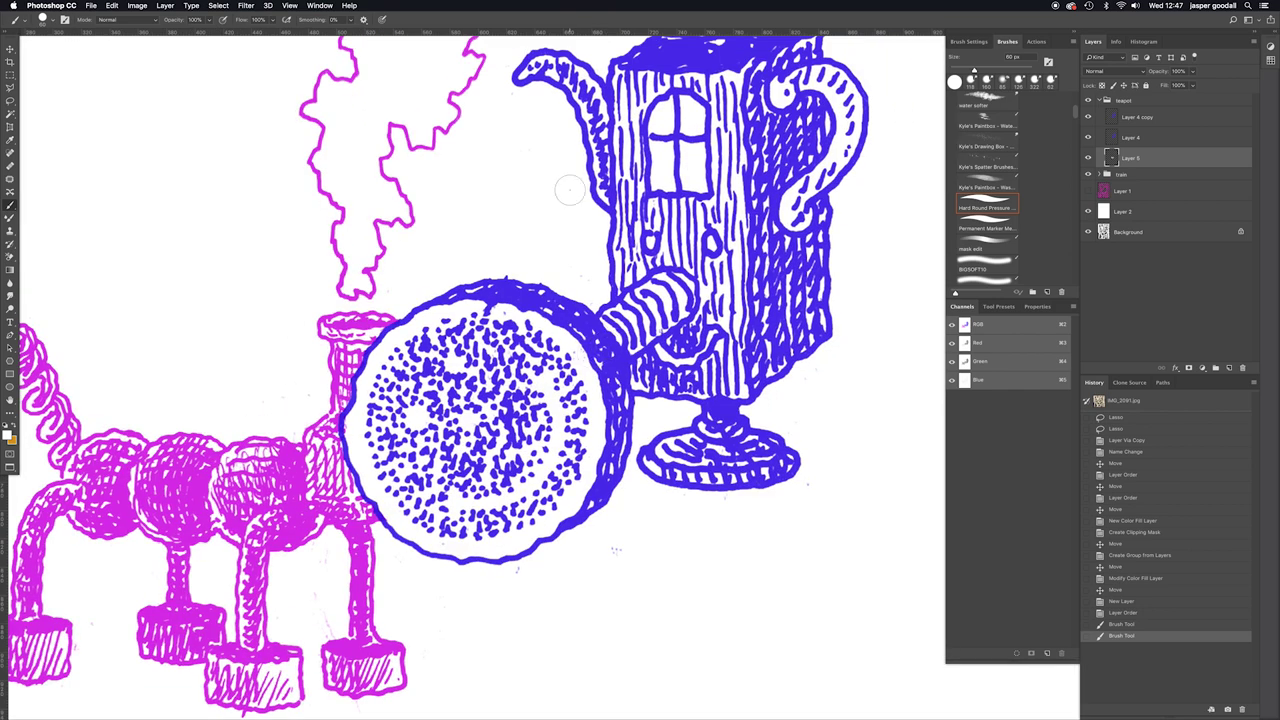
pyautogui.press('super+0')
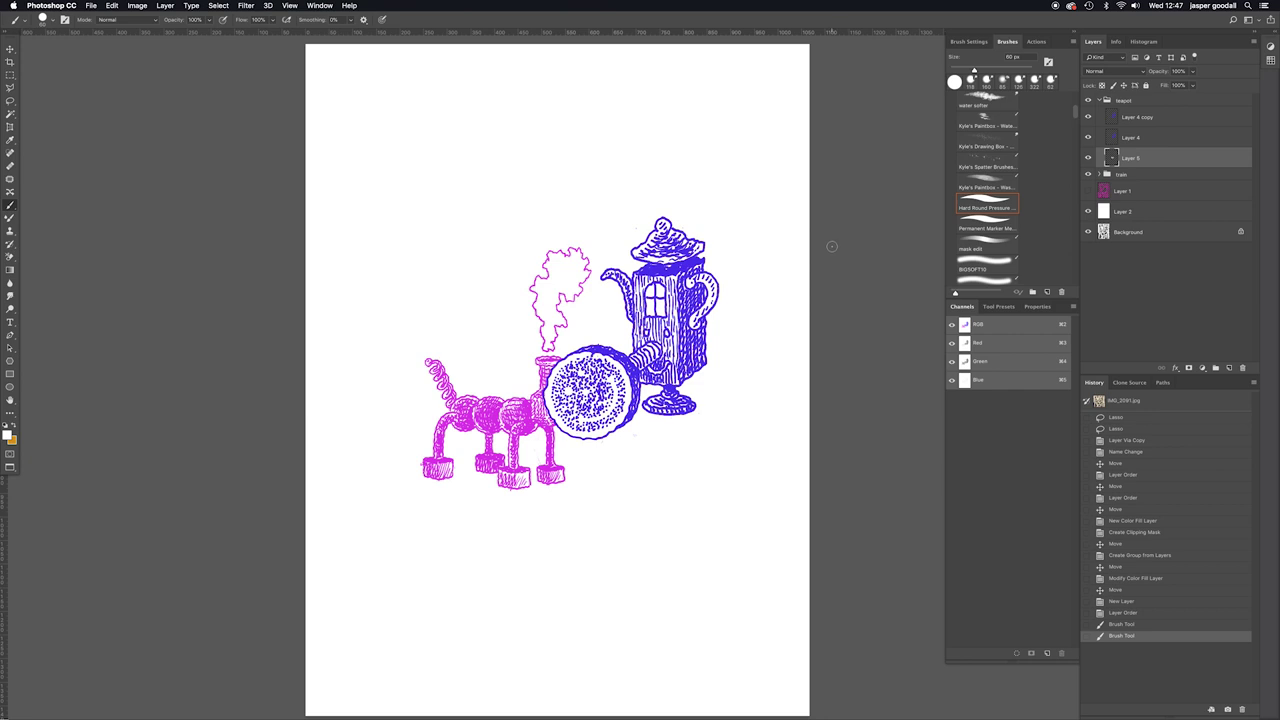
# Move the train down-left and paint a white stroke near the teapot spout on Layer 5
pyautogui.press('v')
pyautogui.moveTo(542, 410)
pyautogui.mouseDown()
pyautogui.moveTo(541, 393)
pyautogui.moveTo(532, 419)
pyautogui.moveTo(546, 398)
pyautogui.moveTo(580, 390)
pyautogui.moveTo(544, 406)
pyautogui.moveTo(561, 456)
pyautogui.mouseUp()
pyautogui.click(1131, 159)
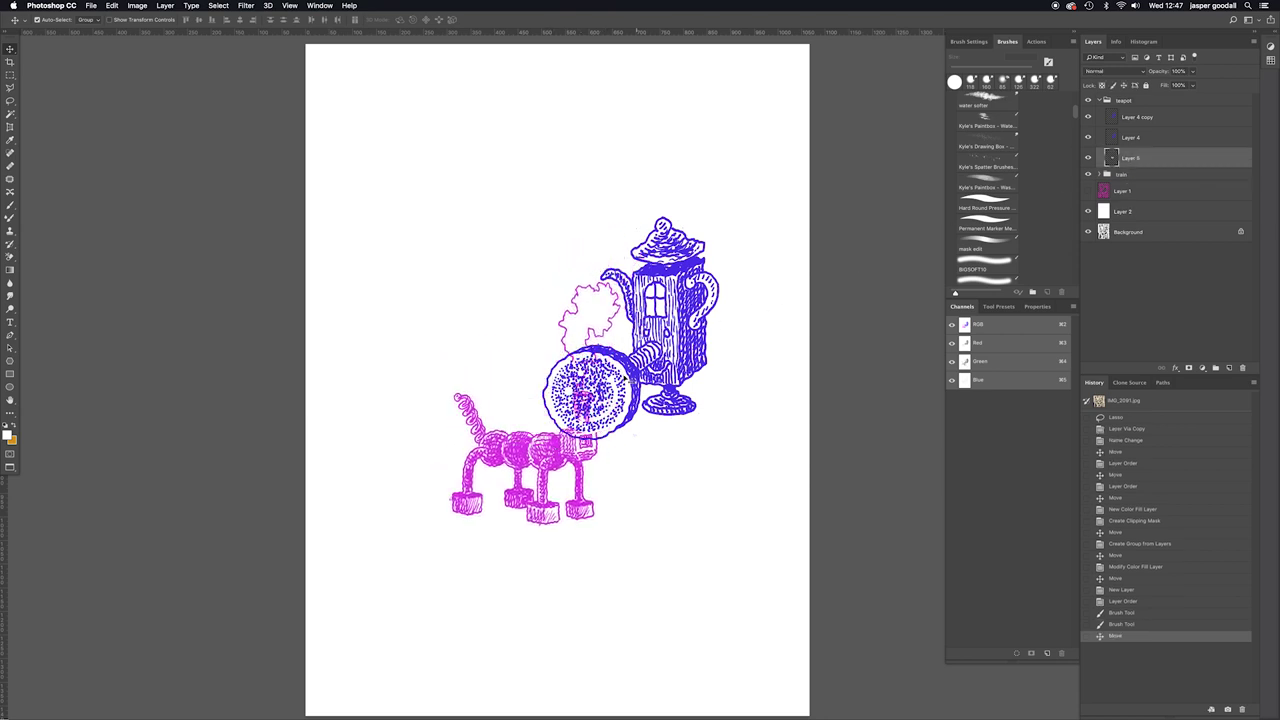
pyautogui.press('b')
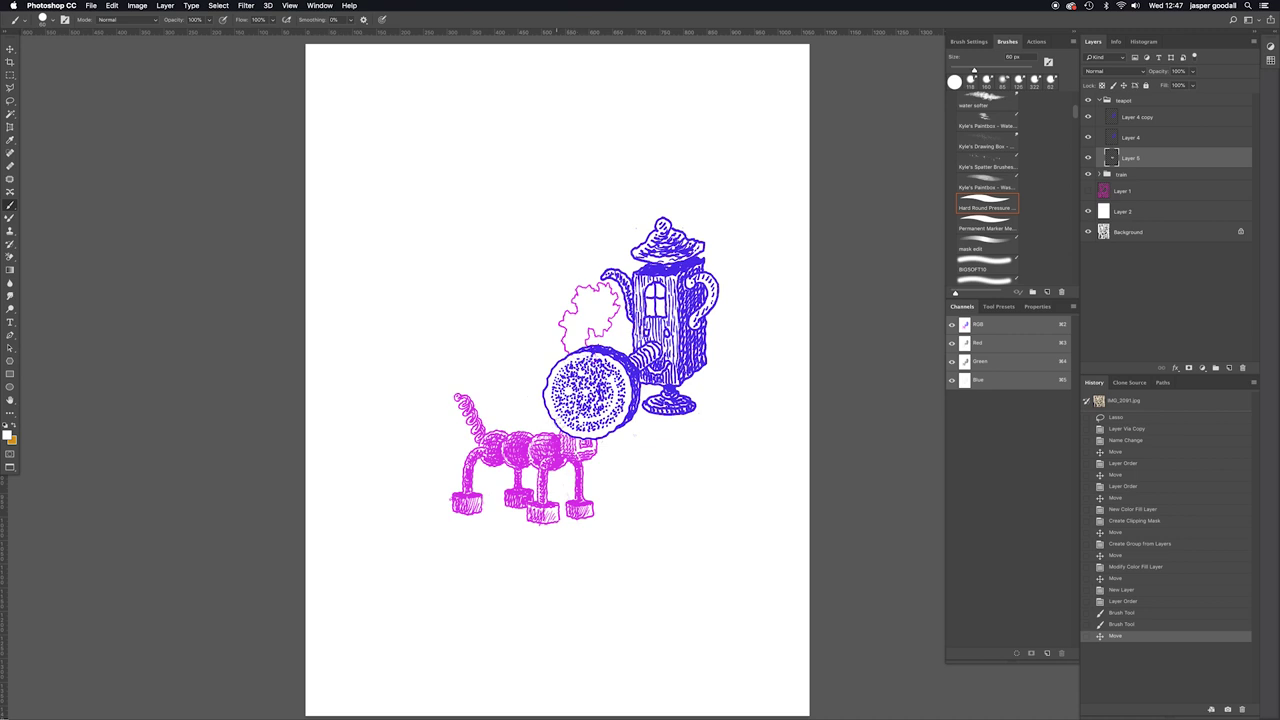
pyautogui.click(595, 353)
# Reposition the train group to stand clear, left of the blue teapot and wheel
pyautogui.scroll(3, 644, 375)
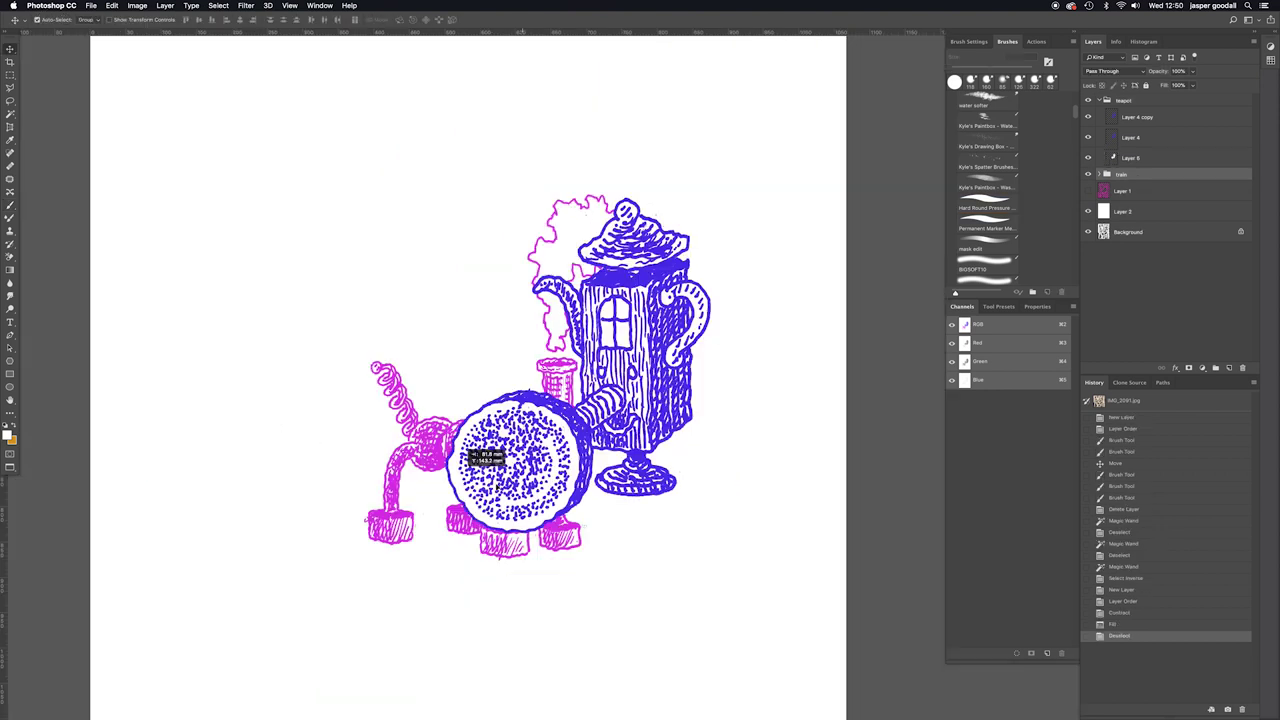
pyautogui.moveTo(486, 451); pyautogui.dragTo(350, 380)
pyautogui.moveTo(382, 426); pyautogui.dragTo(358, 512)
pyautogui.press('super+minus')
pyautogui.scroll(-2, 332, 479)
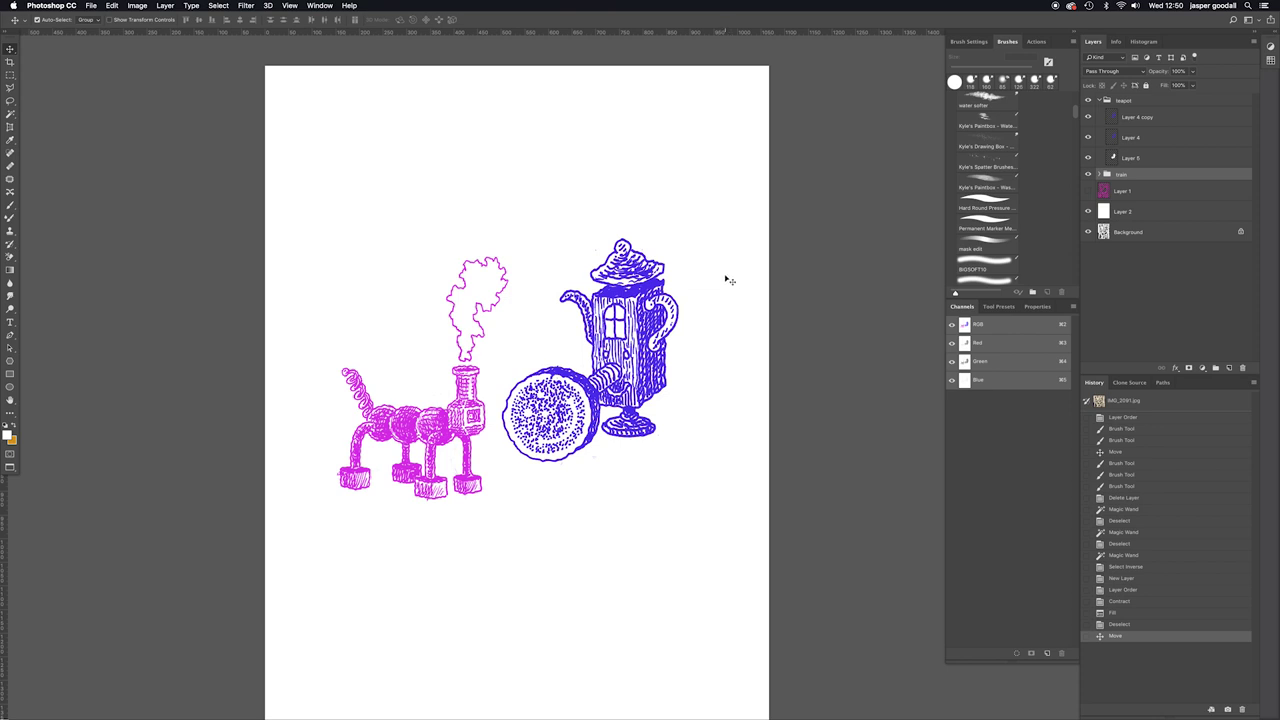
# Nudge the train right, then up and left so its front tucks behind the wheel's left edge
pyautogui.moveTo(446, 427); pyautogui.dragTo(479, 413)
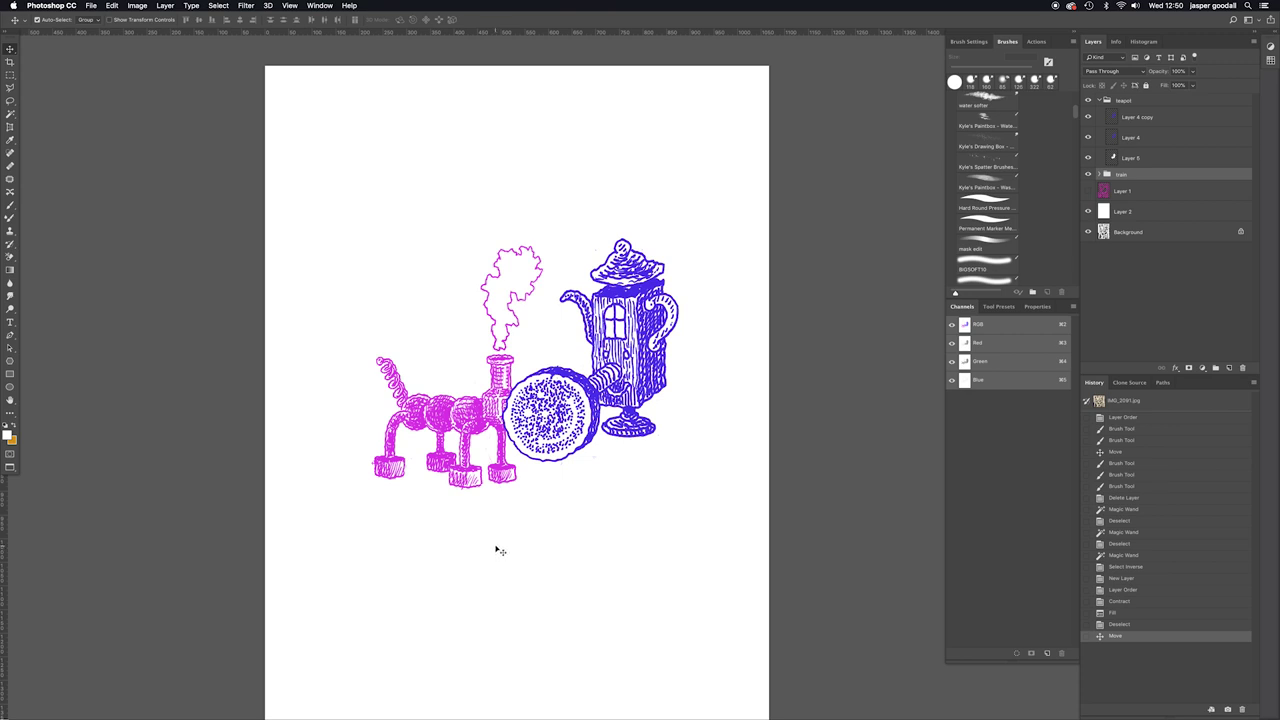
pyautogui.moveTo(478, 417); pyautogui.dragTo(461, 407)
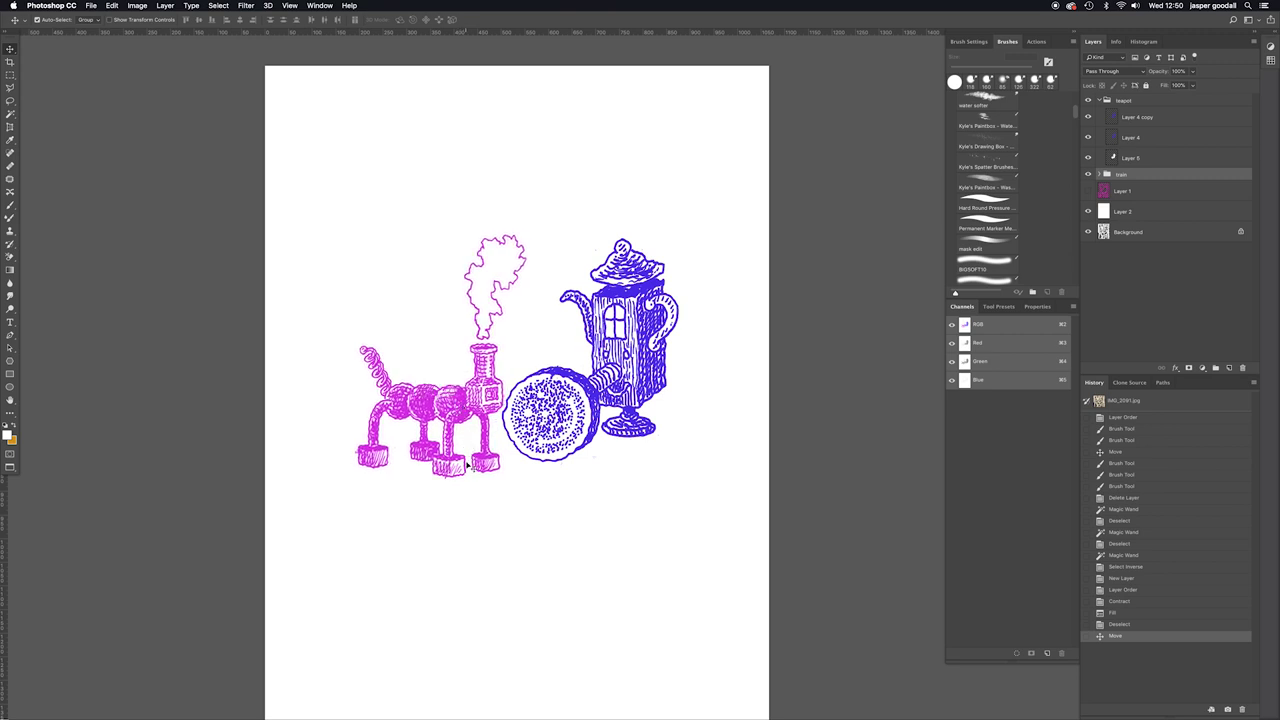